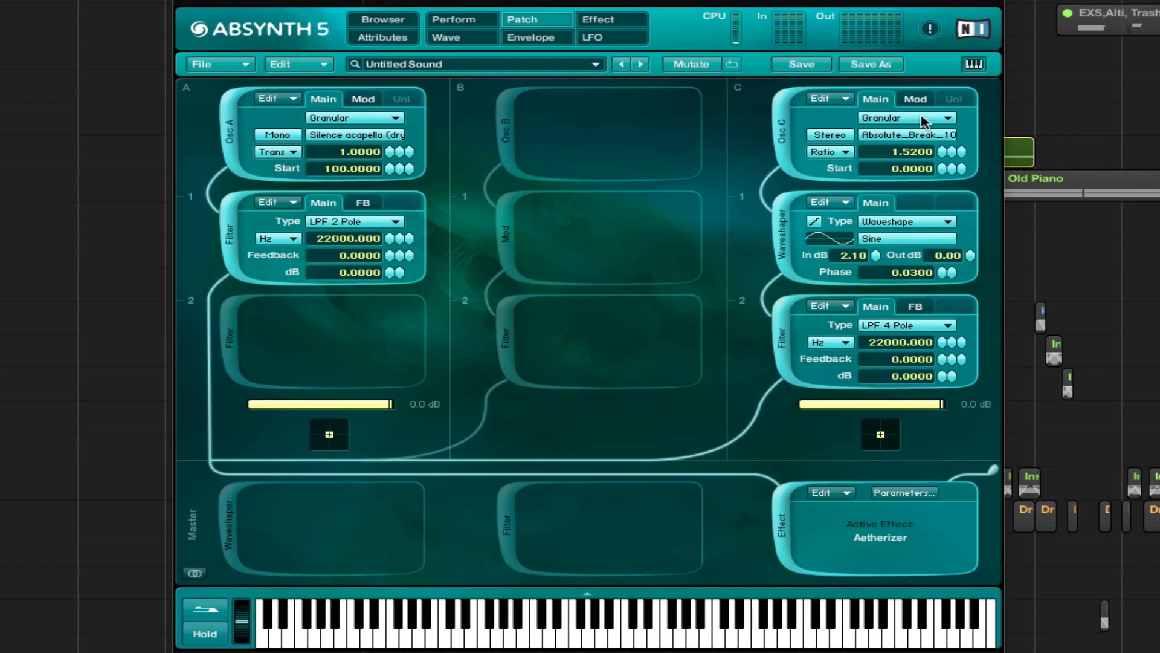
- Switch off channel A and look over oscillator C's granular modulation settings
{"action": "left_click", "coordinate": [231, 132]}
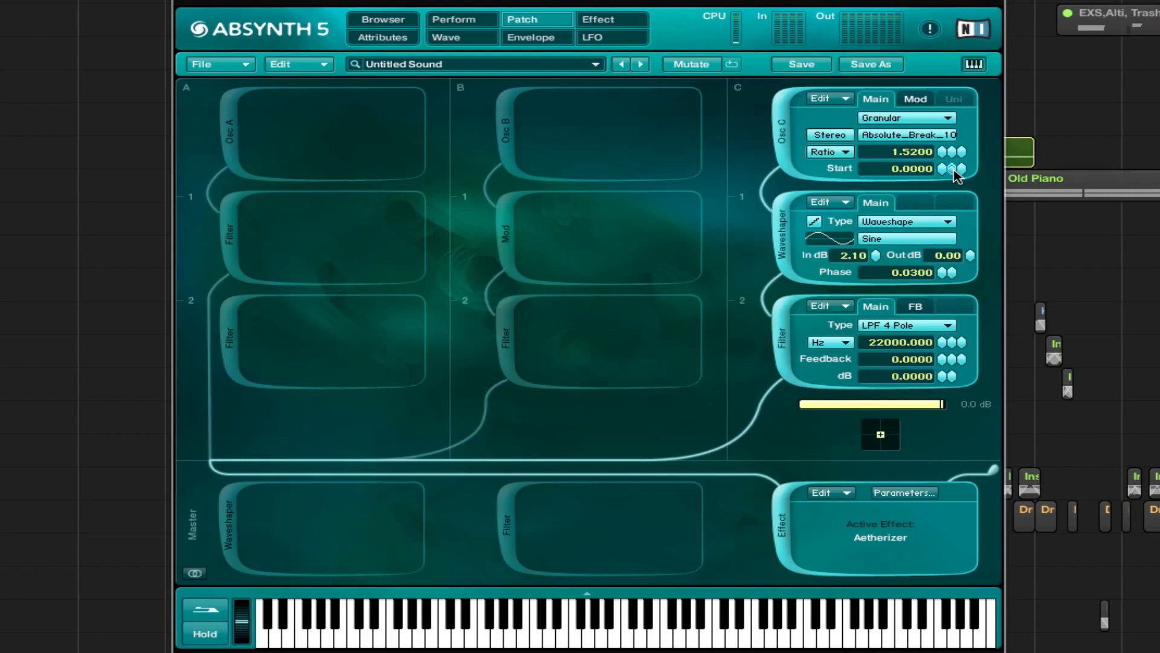
{"action": "left_click", "coordinate": [919, 102]}
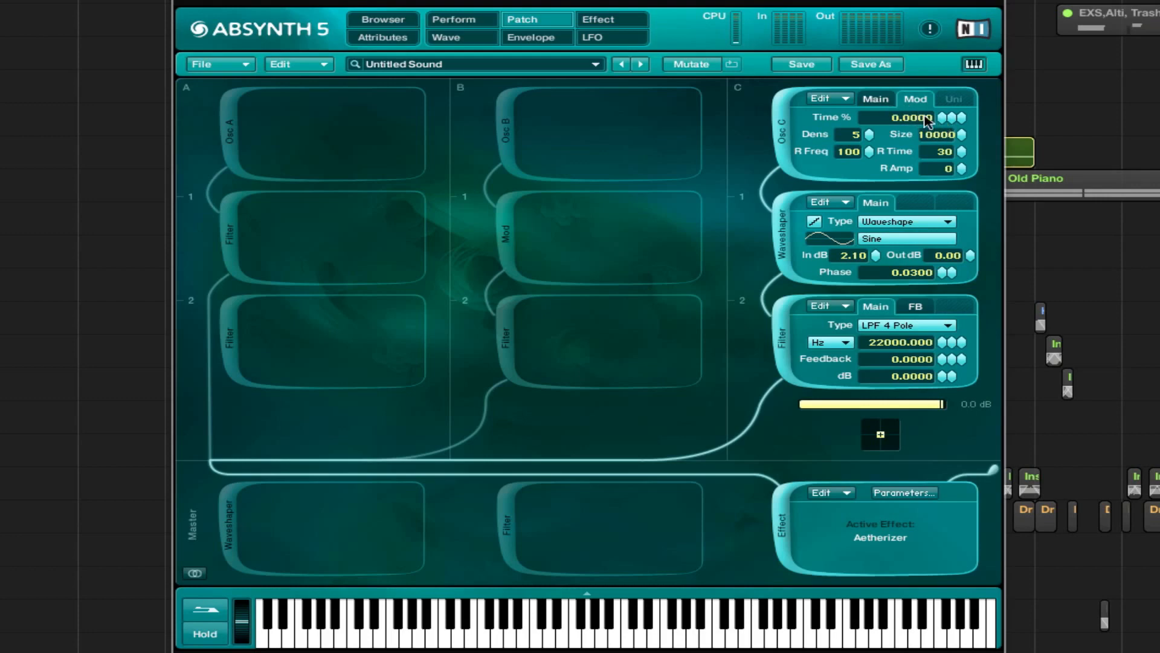
{"action": "left_click", "coordinate": [891, 101]}
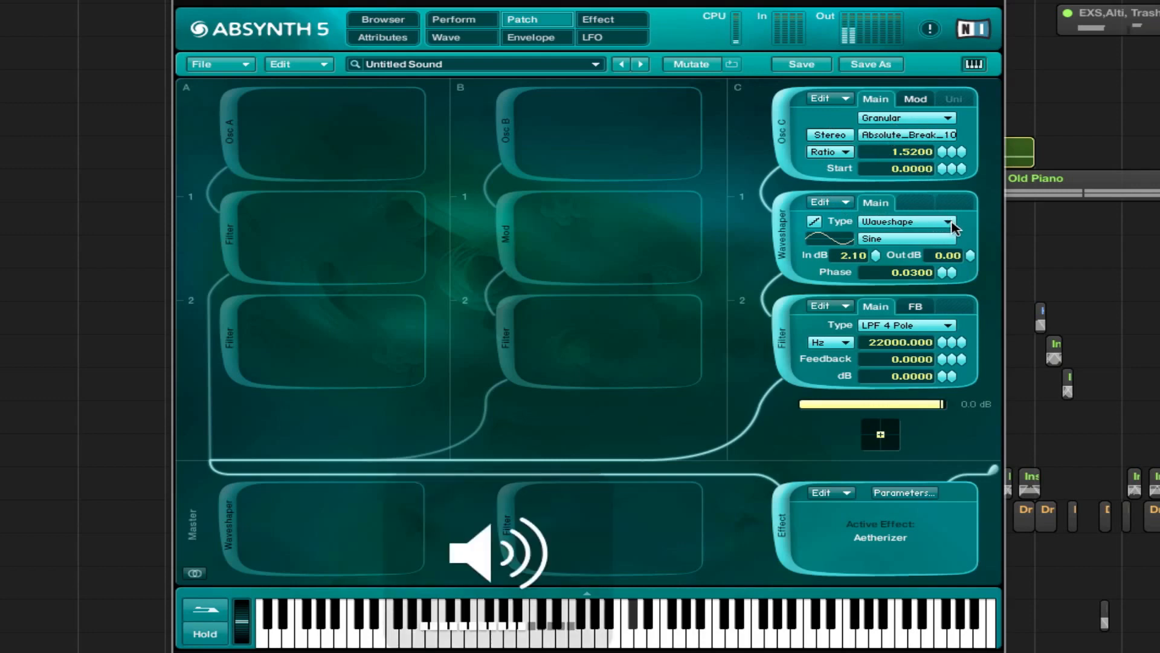
- Switch off the tone filter in the Aetherizer effect
{"action": "left_click", "coordinate": [544, 37]}
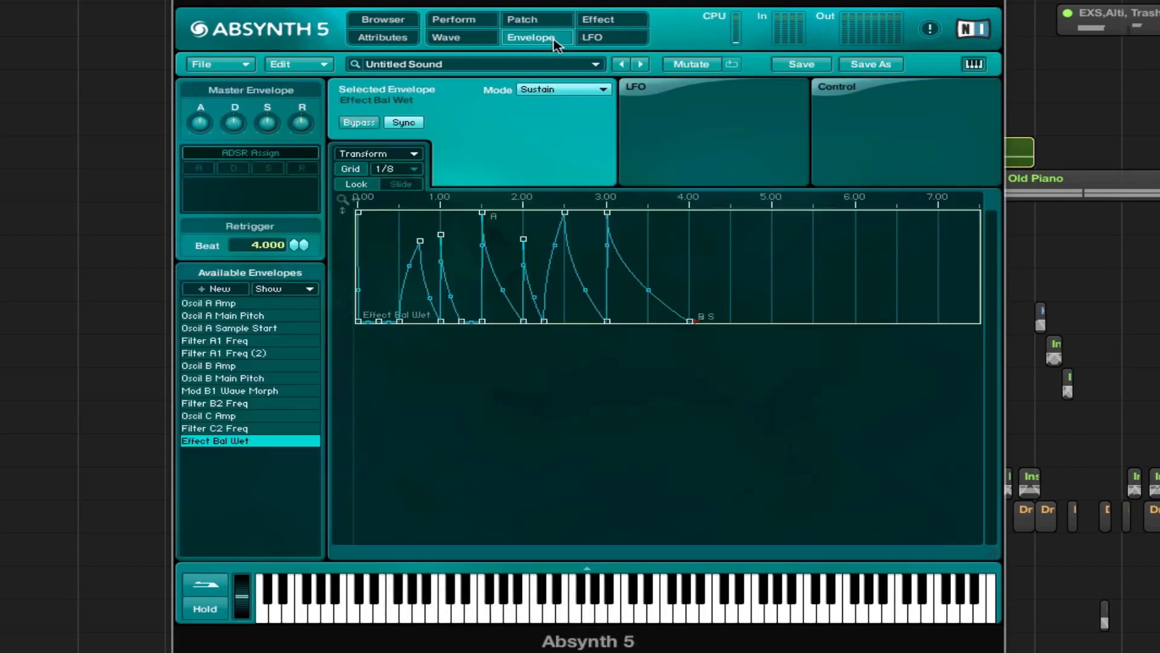
{"action": "left_click", "coordinate": [600, 23]}
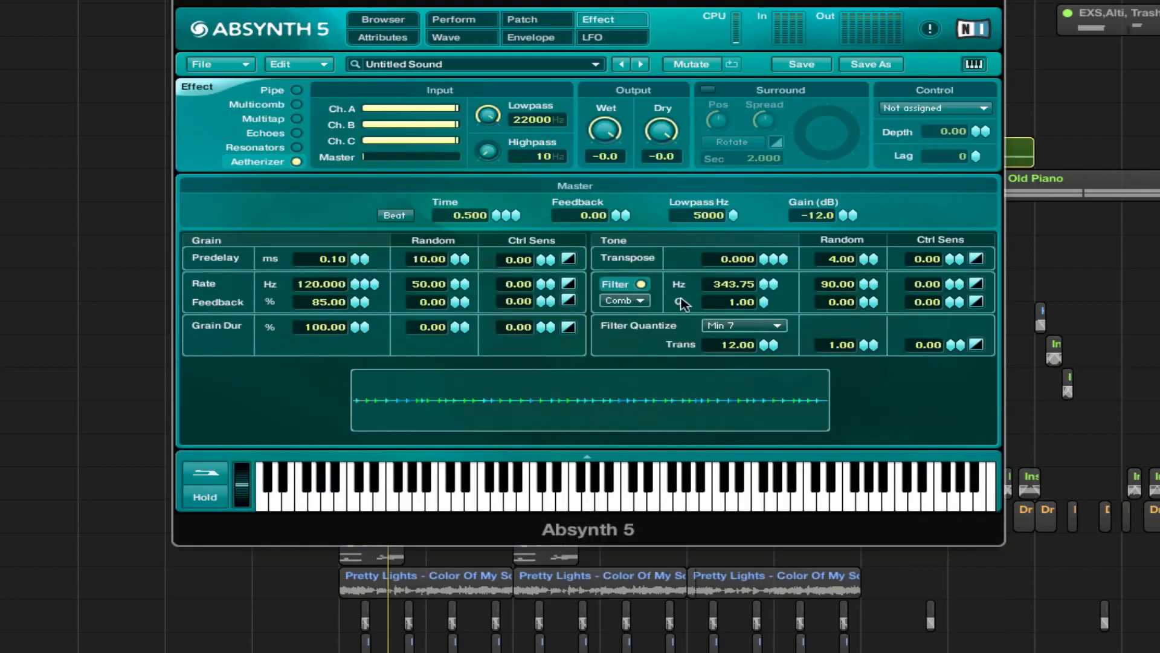
{"action": "left_click", "coordinate": [642, 285]}
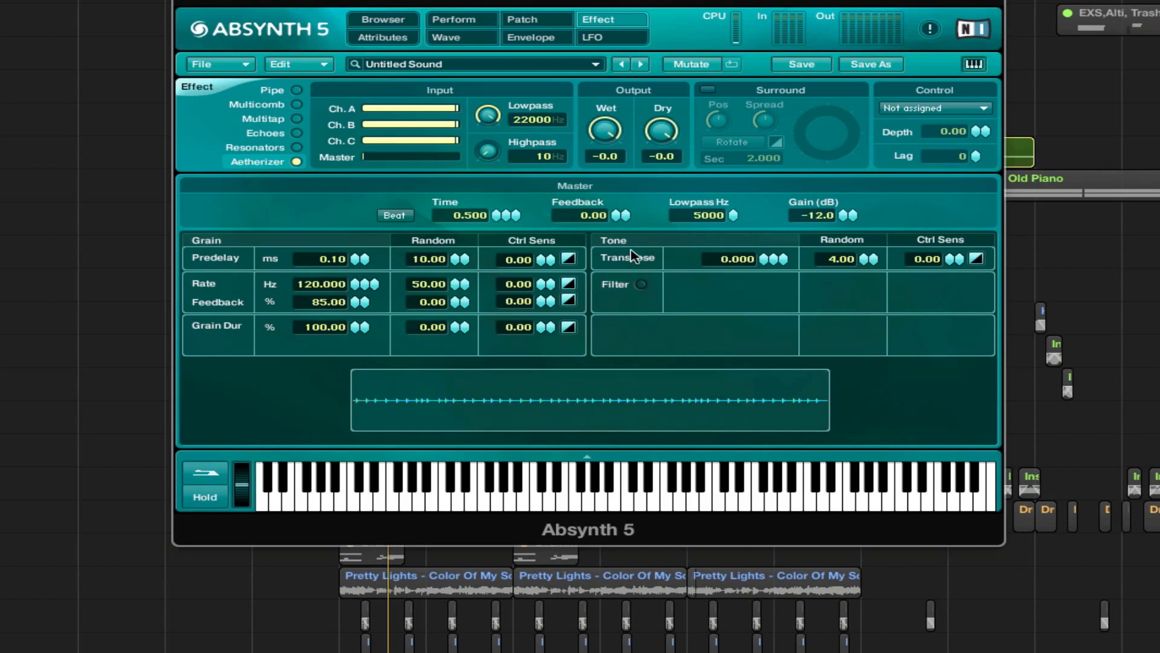
{"action": "left_click", "coordinate": [544, 22]}
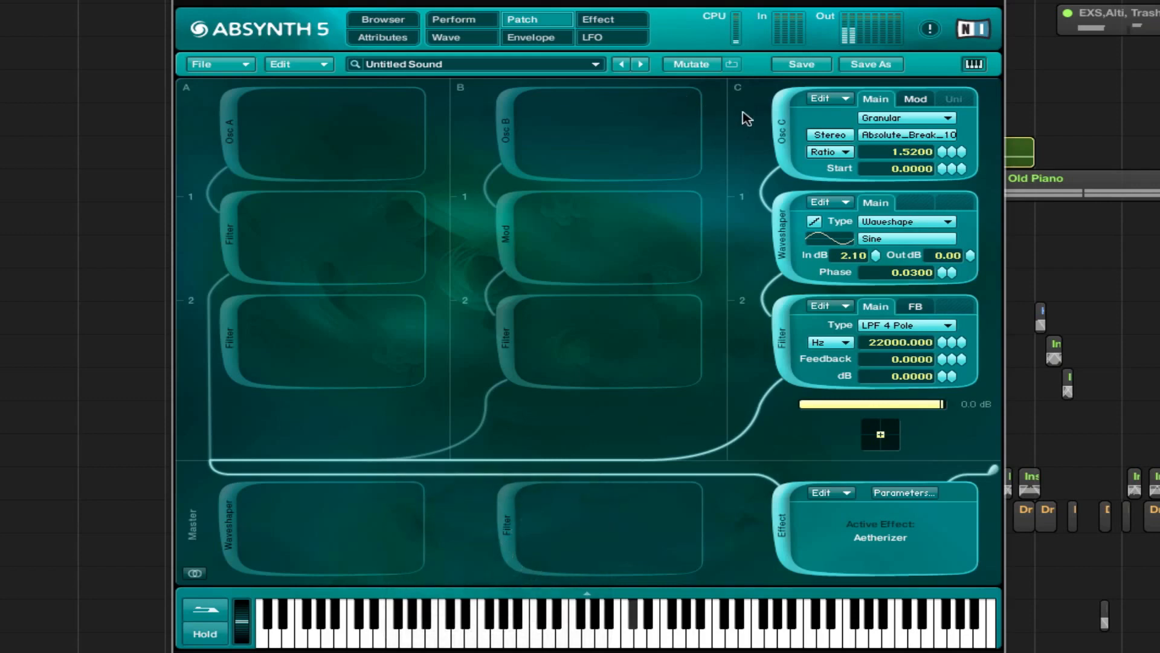
- Examine the Oscil C Amp envelope with its time axis magnified
{"action": "left_click", "coordinate": [549, 41]}
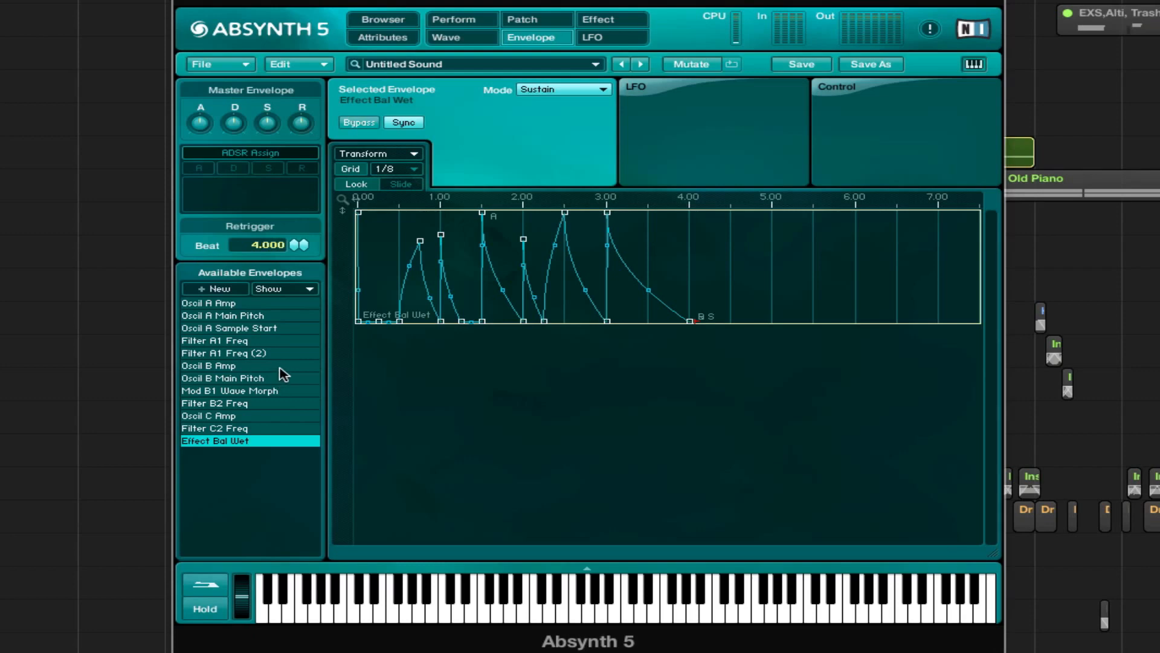
{"action": "left_click", "coordinate": [260, 417]}
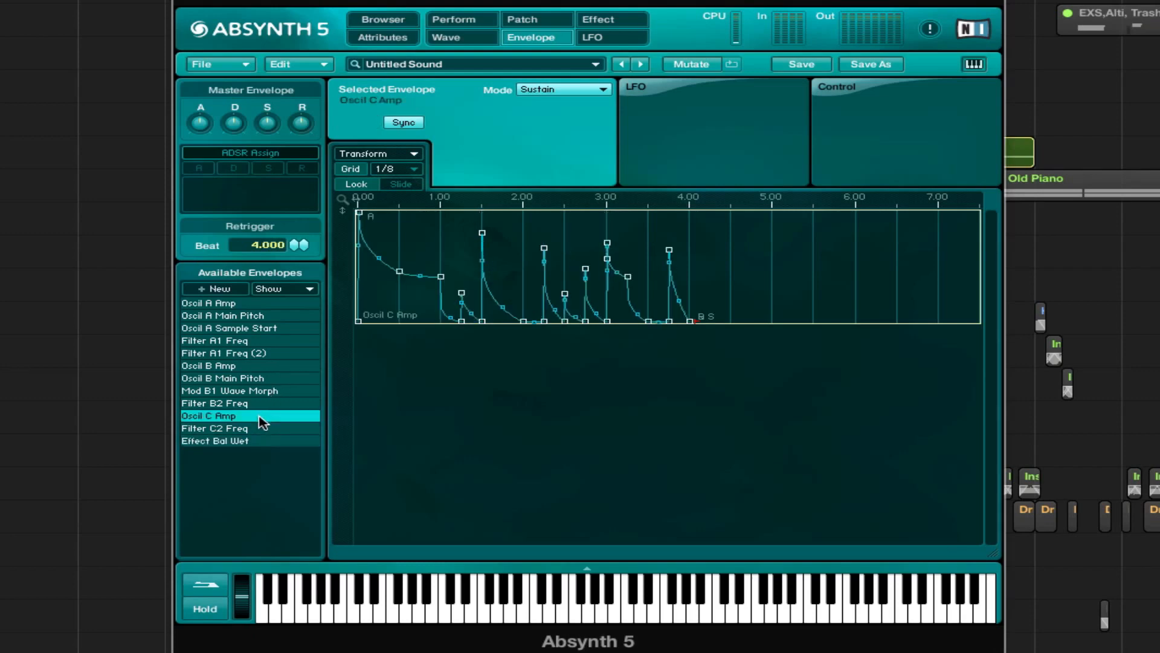
{"action": "left_click_drag", "start_coordinate": [516, 200], "coordinate": [537, 241]}
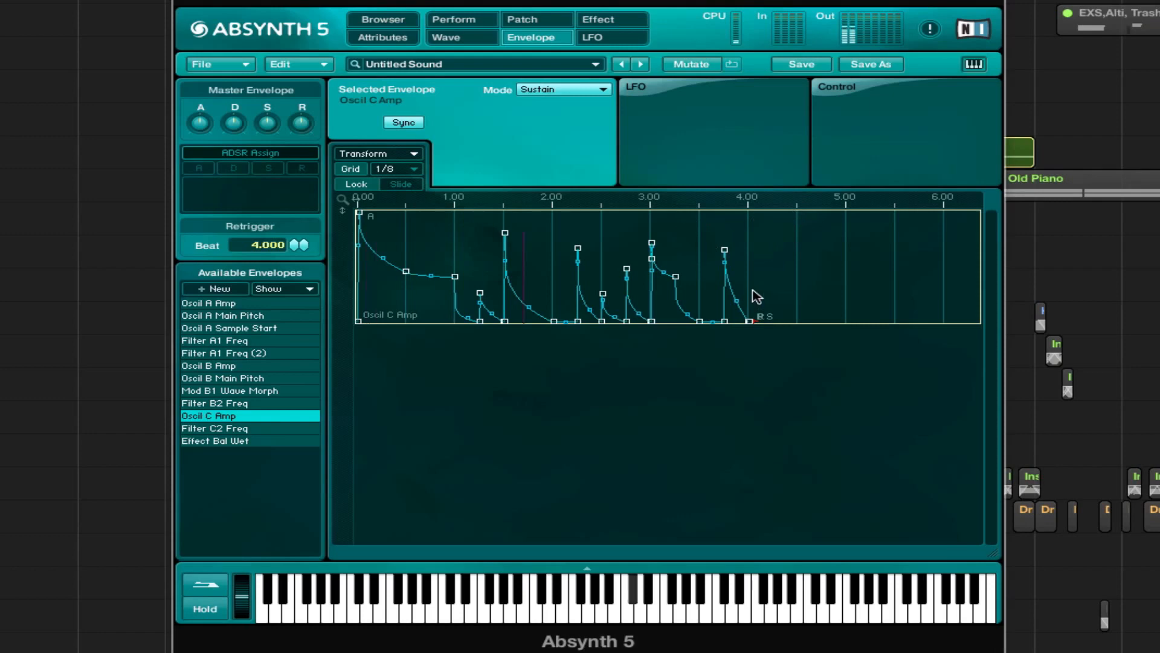
- Try different sample start positions for oscillator C's granular sample
{"action": "left_click", "coordinate": [522, 19]}
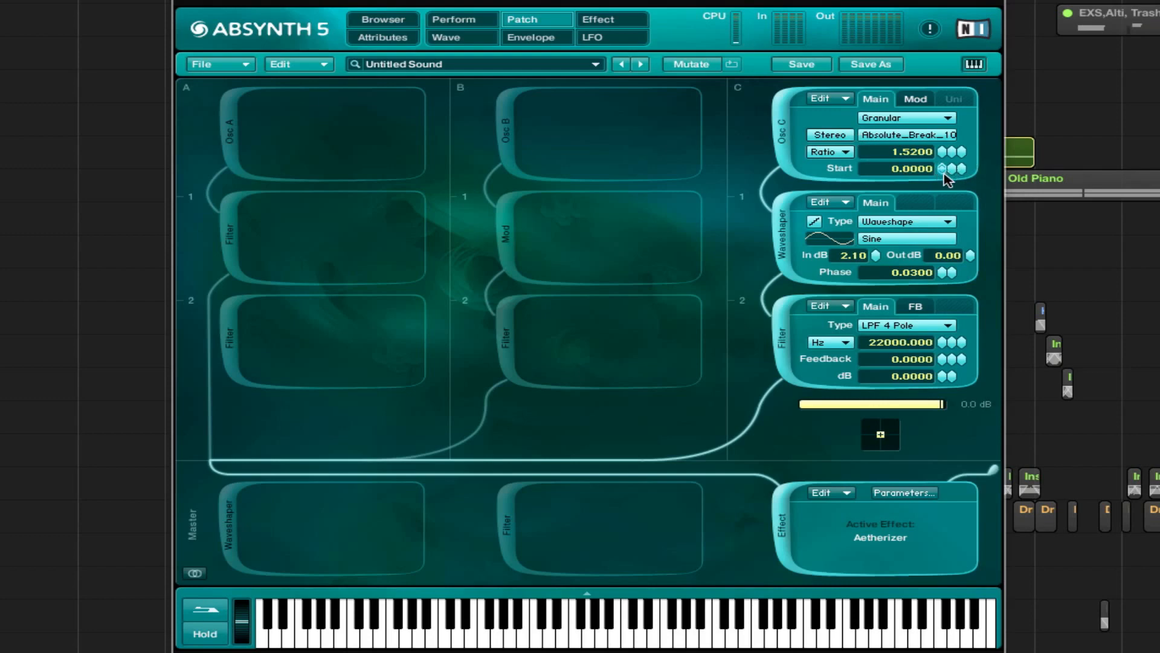
{"action": "left_click_drag", "start_coordinate": [944, 174], "coordinate": [953, 56]}
{"action": "left_click_drag", "start_coordinate": [954, 81], "coordinate": [946, 127]}
{"action": "left_click_drag", "start_coordinate": [950, 172], "coordinate": [944, 170]}
{"action": "left_click_drag", "start_coordinate": [944, 169], "coordinate": [939, 182]}
{"action": "left_click_drag", "start_coordinate": [941, 187], "coordinate": [936, 205]}
{"action": "left_click_drag", "start_coordinate": [945, 174], "coordinate": [946, 176]}
{"action": "left_click_drag", "start_coordinate": [943, 173], "coordinate": [944, 179]}
- Compare channel C with its filter and waveshaper off and on, and set the waveshaper's input level to 1.40 dB
{"action": "left_click", "coordinate": [773, 346]}
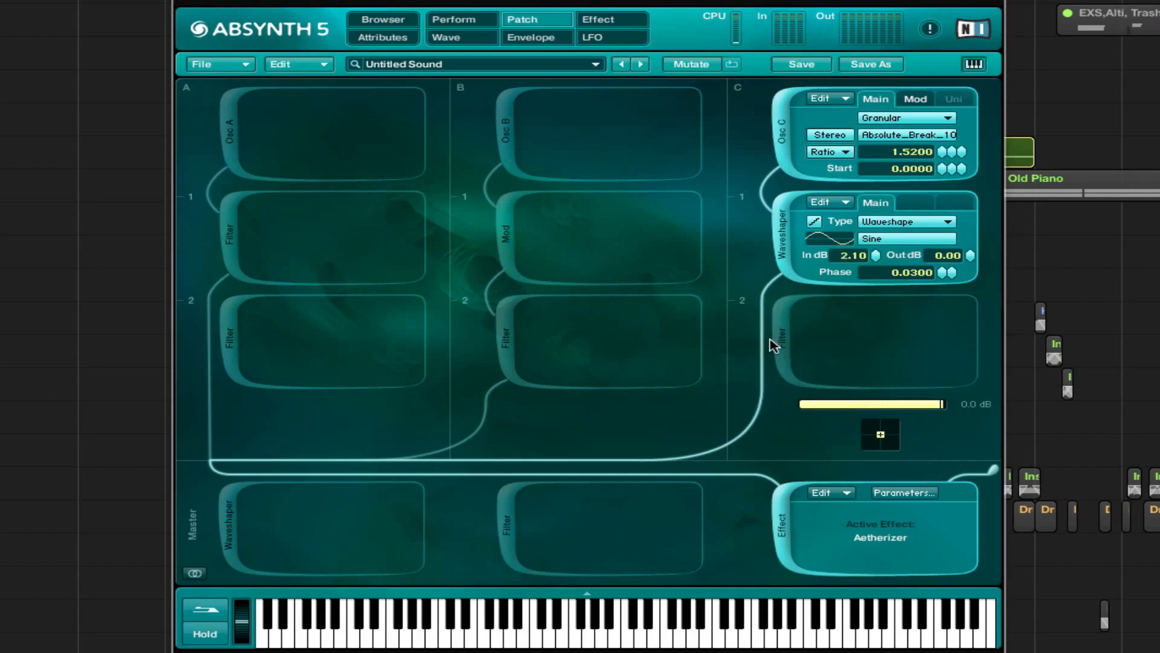
{"action": "left_click", "coordinate": [784, 241]}
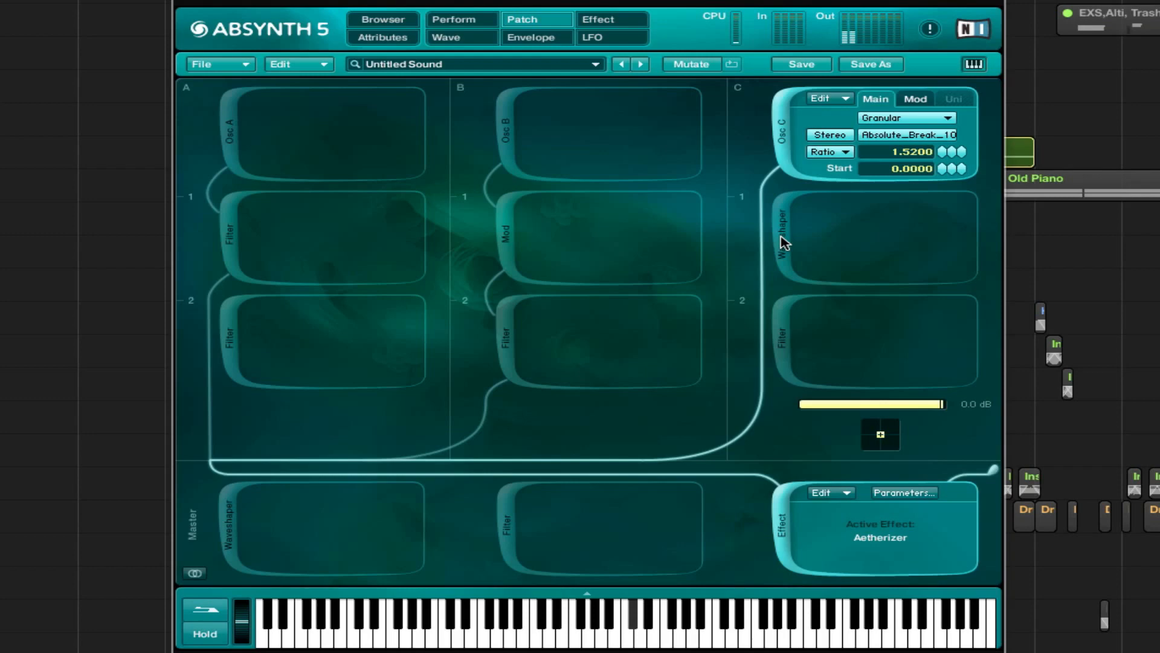
{"action": "left_click", "coordinate": [784, 240]}
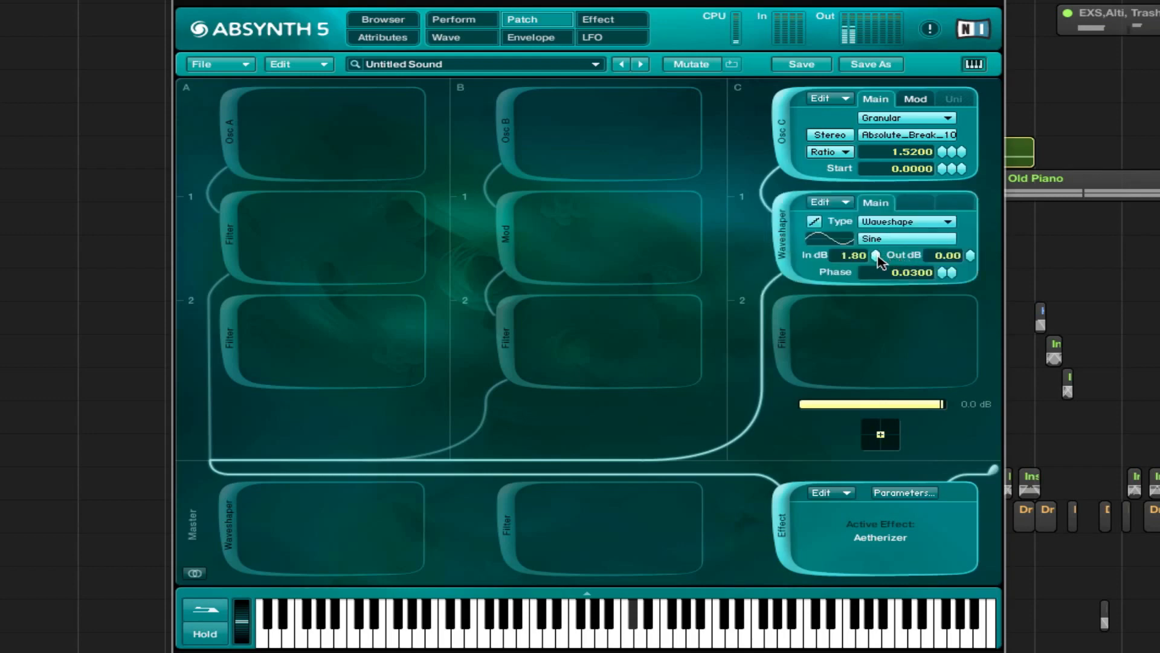
{"action": "left_click_drag", "start_coordinate": [876, 257], "coordinate": [878, 269]}
{"action": "left_click", "coordinate": [782, 327]}
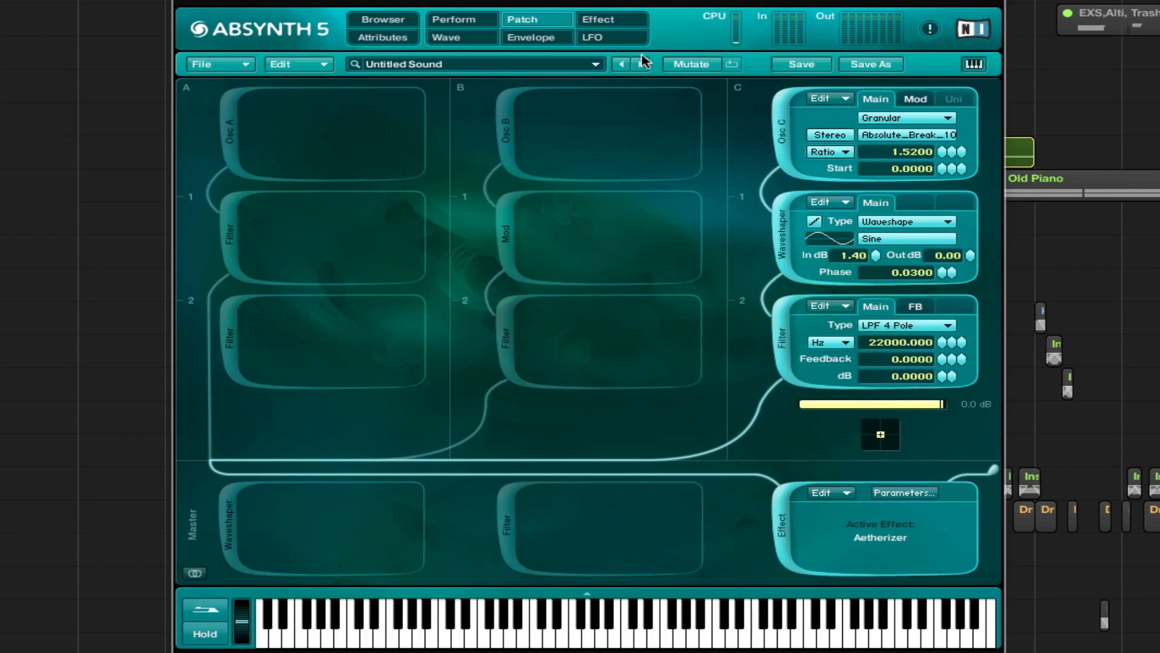
- Reshape the Filter C2 Freq envelope around beat 1 with grid snapping off, placing the later breakpoint at about 185 Hz, and re-enable the grid
{"action": "left_click", "coordinate": [557, 40]}
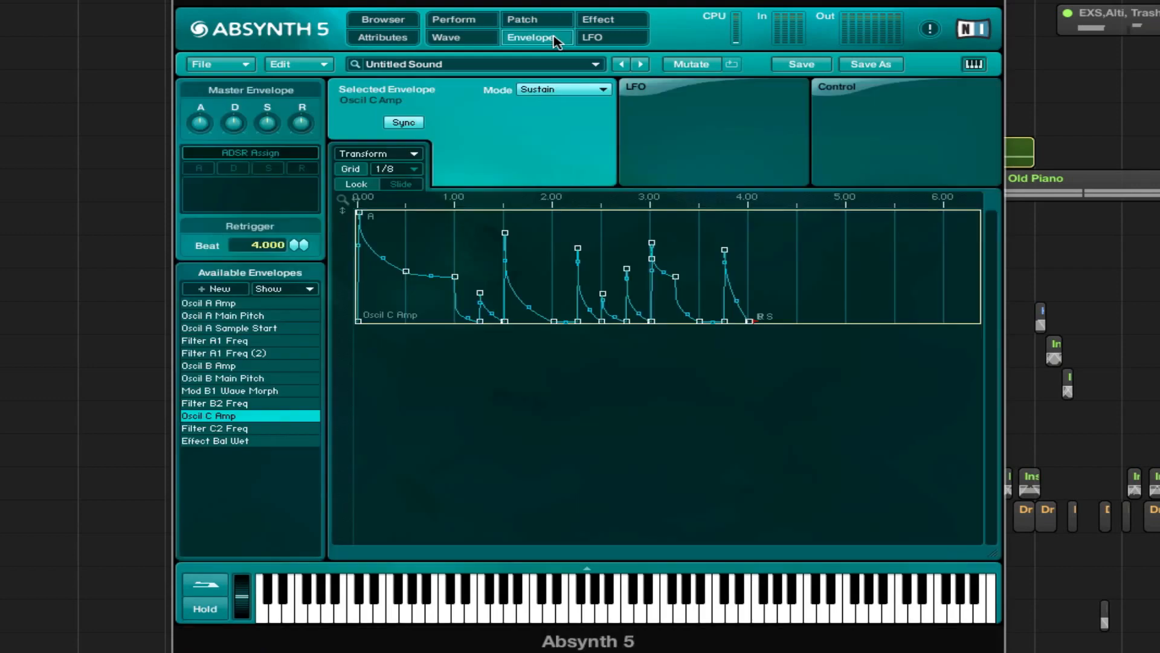
{"action": "left_click", "coordinate": [288, 429]}
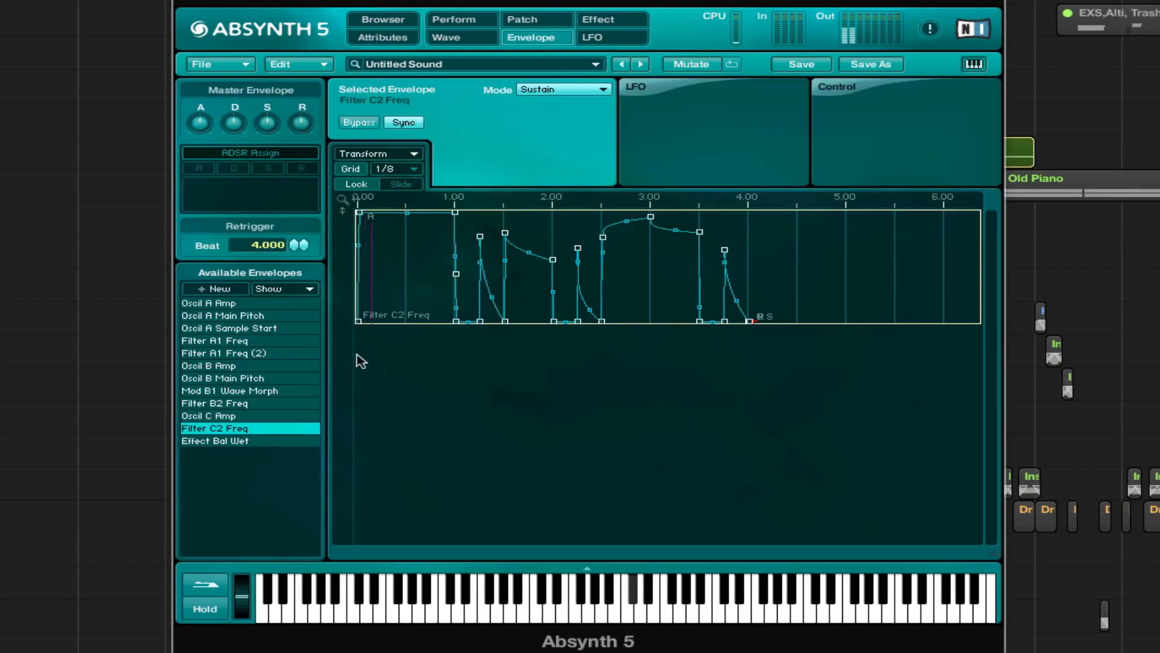
{"action": "left_click_drag", "start_coordinate": [456, 214], "coordinate": [453, 324]}
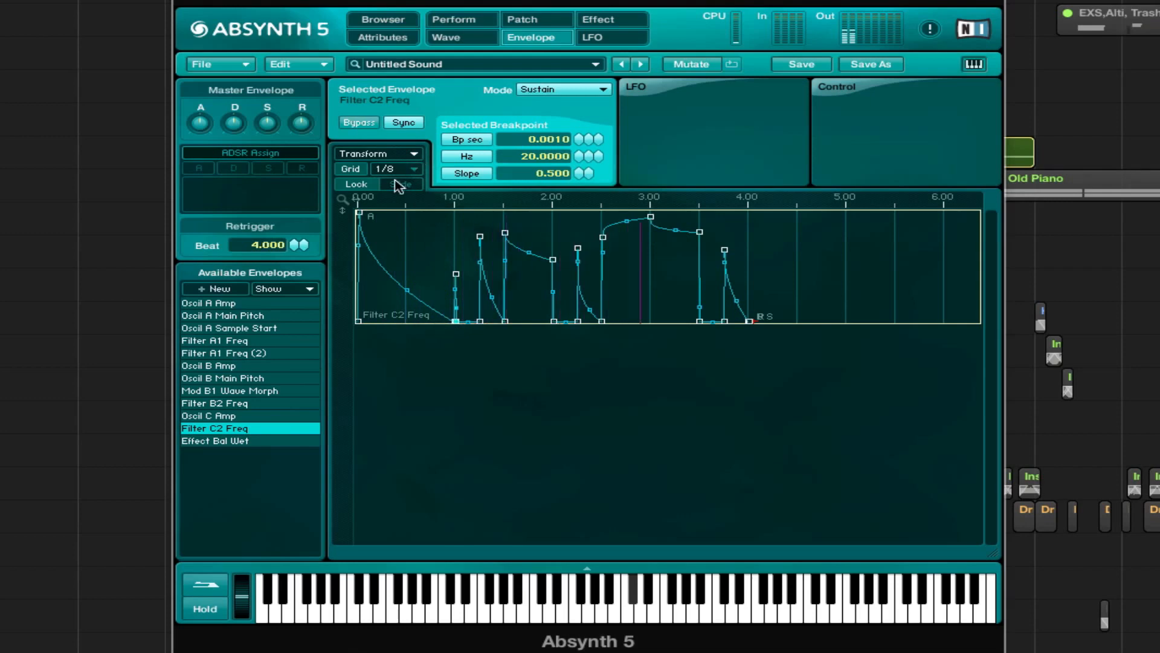
{"action": "left_click", "coordinate": [362, 169]}
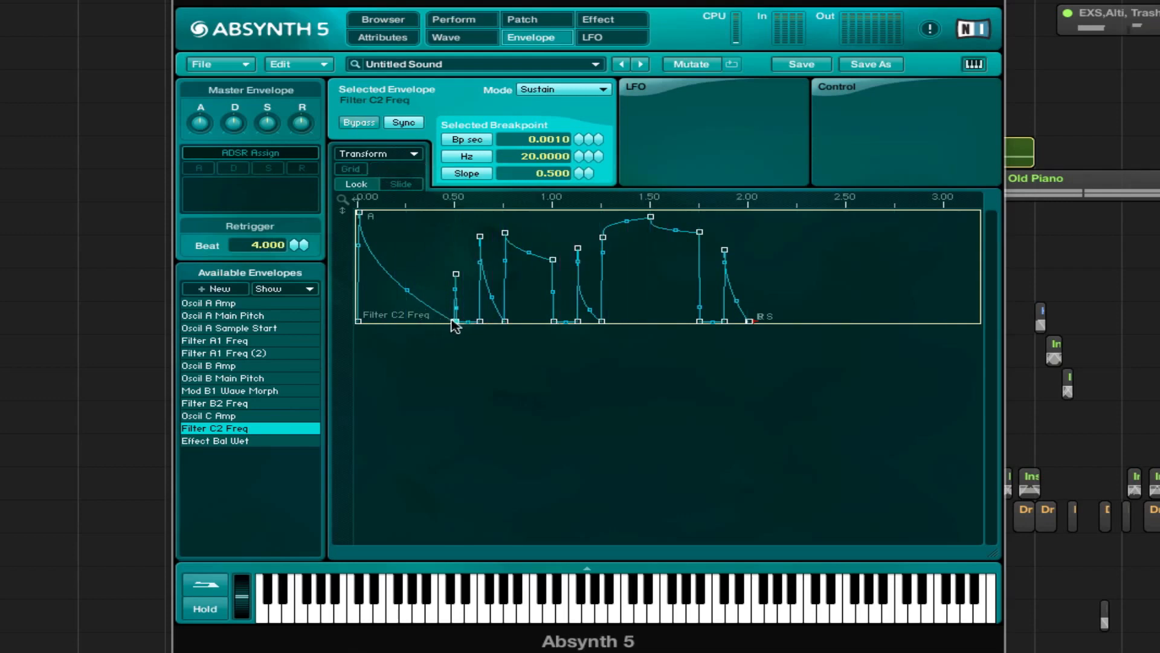
{"action": "mouse_move", "coordinate": [452, 320]}
{"action": "left_mouse_down"}
{"action": "mouse_move", "coordinate": [465, 326]}
{"action": "mouse_move", "coordinate": [431, 319]}
{"action": "mouse_move", "coordinate": [434, 290]}
{"action": "mouse_move", "coordinate": [442, 316]}
{"action": "left_mouse_up"}
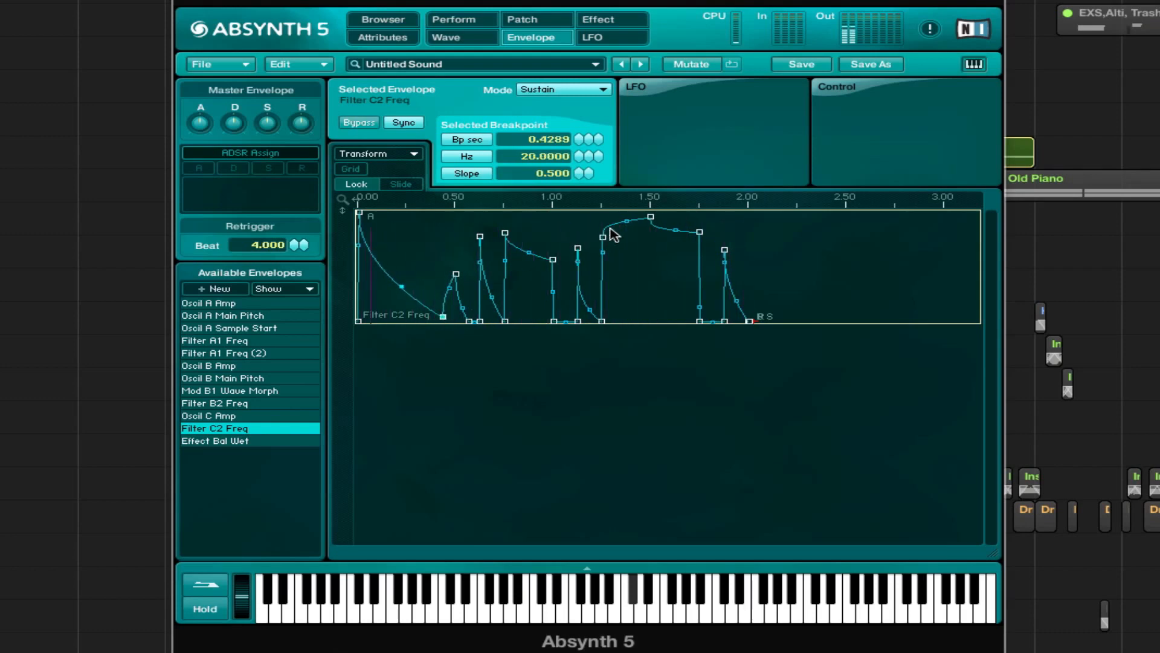
{"action": "left_click_drag", "start_coordinate": [443, 316], "coordinate": [462, 274]}
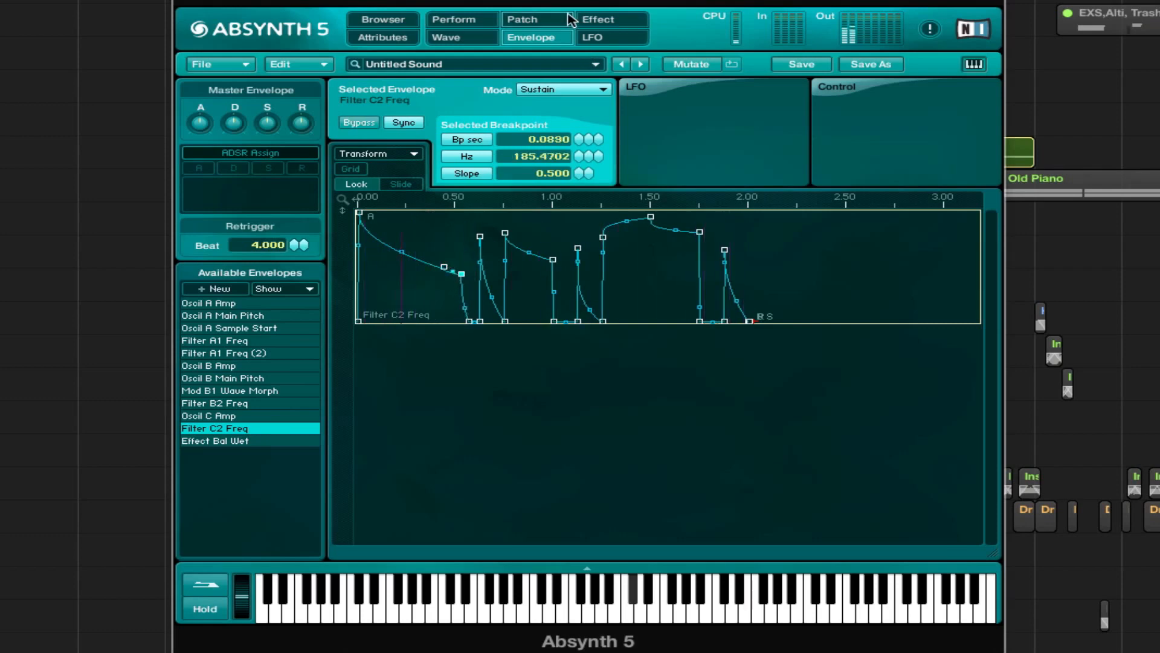
{"action": "left_click", "coordinate": [354, 170]}
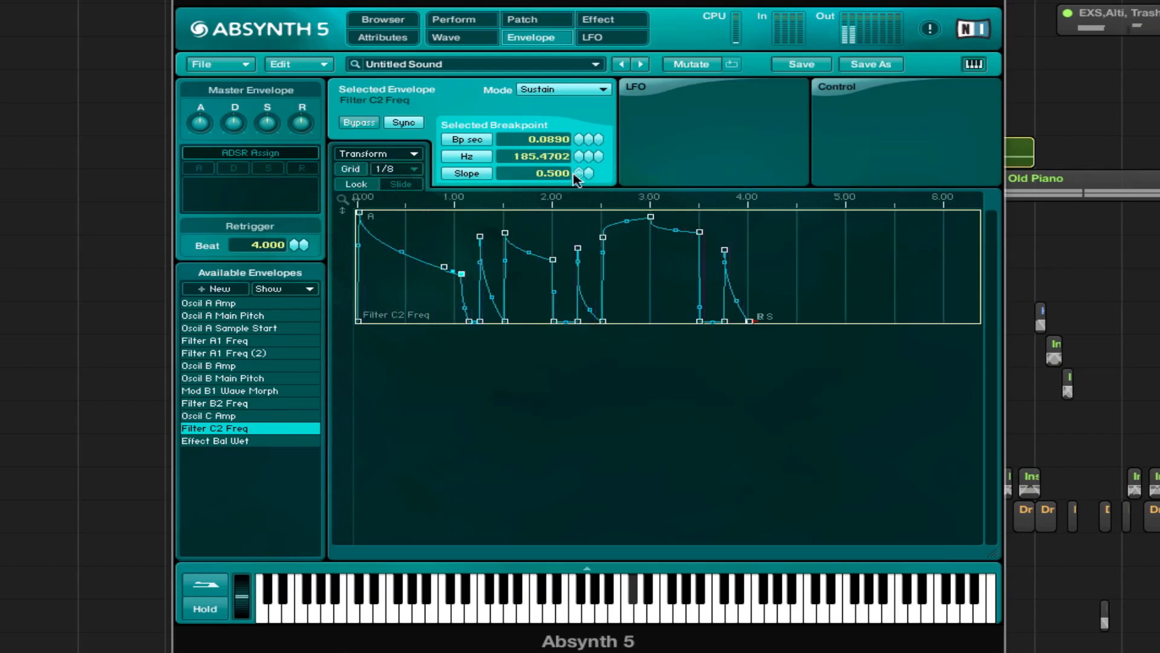
- Switch on channel B and raise the Filter C2 Freq envelope's breakpoint at beat 1 to about 1092 Hz
{"action": "left_click", "coordinate": [547, 21]}
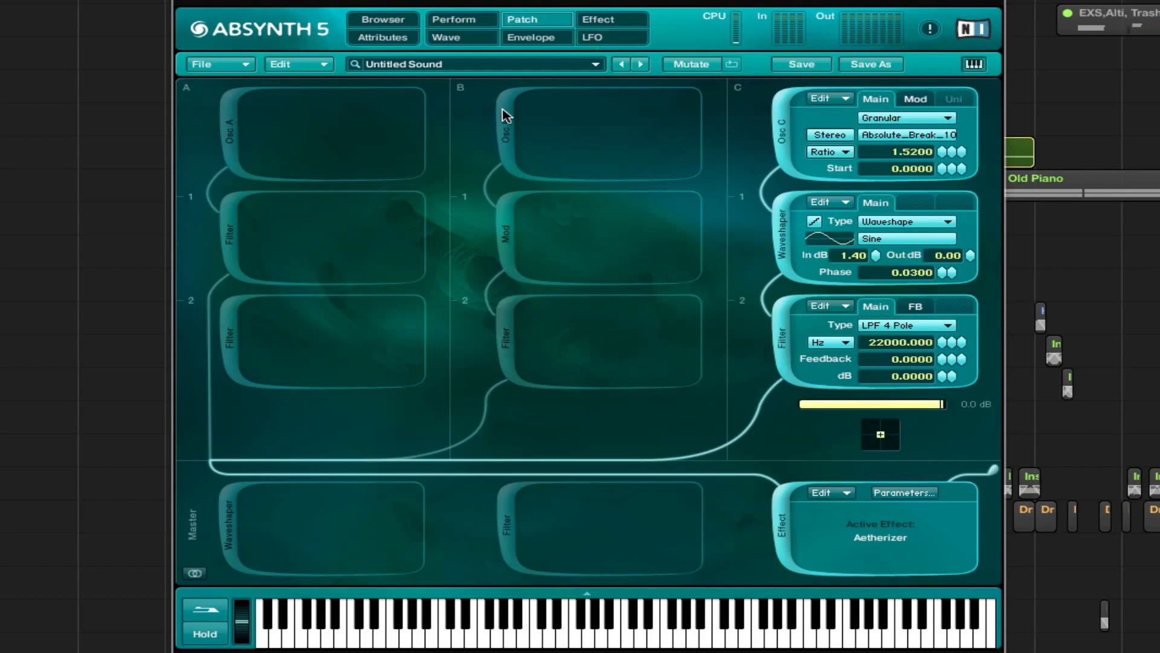
{"action": "left_click", "coordinate": [507, 116]}
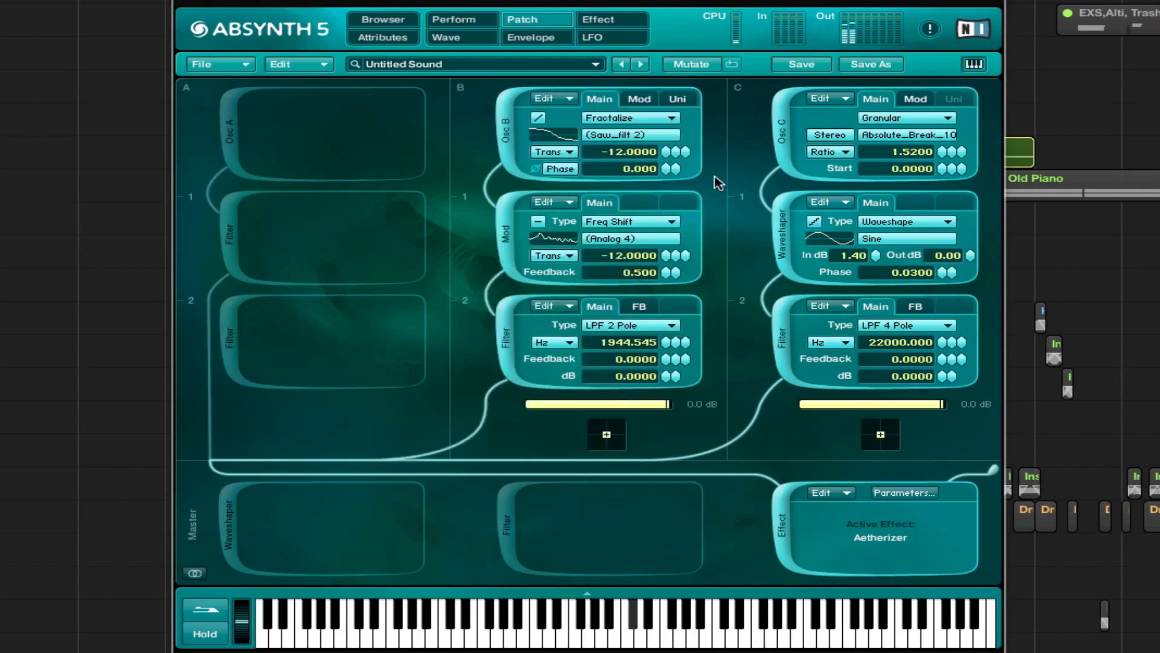
{"action": "left_click", "coordinate": [534, 38]}
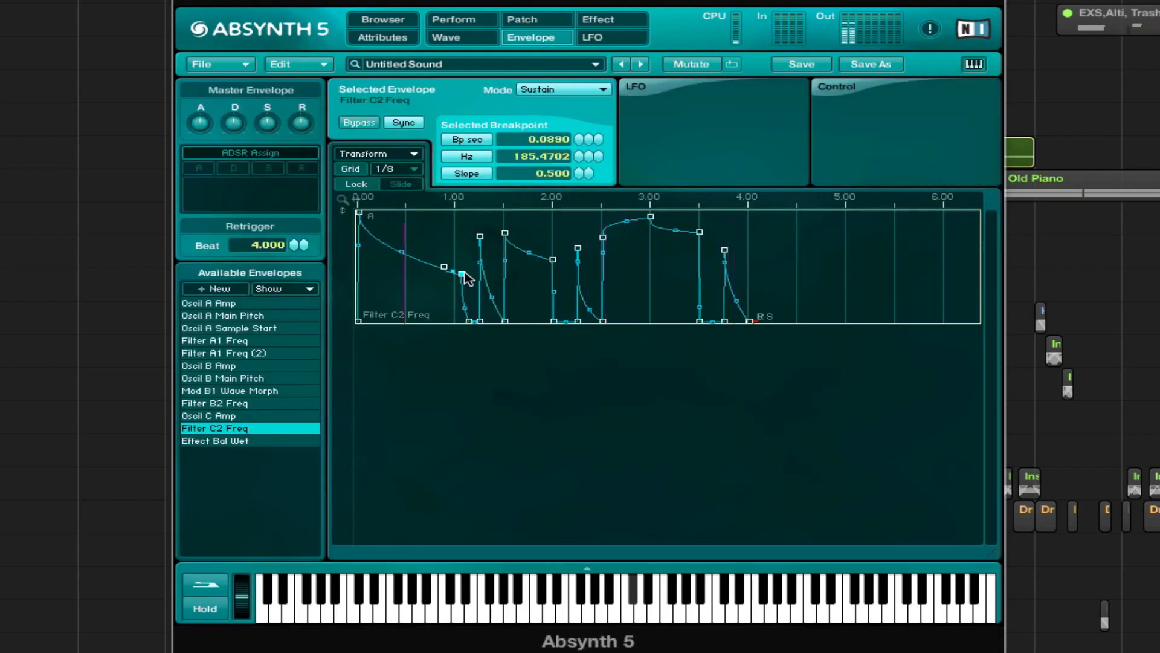
{"action": "left_click_drag", "start_coordinate": [462, 275], "coordinate": [461, 258]}
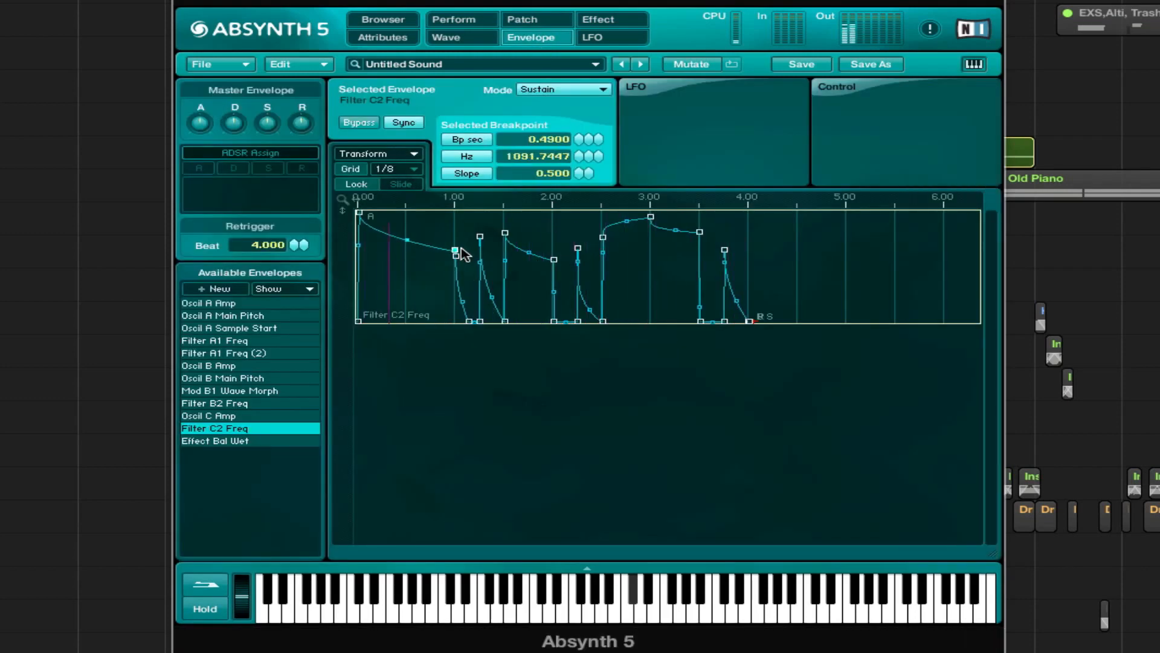
- Switch off channel C in the patch
{"action": "left_click", "coordinate": [547, 20]}
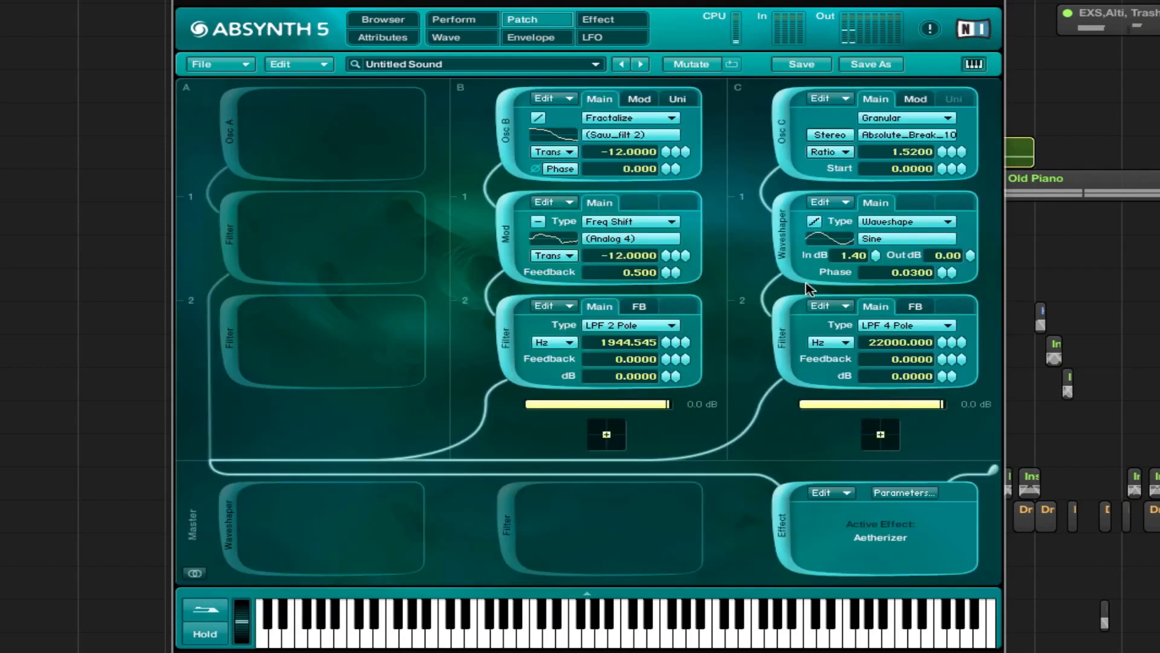
{"action": "left_click", "coordinate": [787, 146]}
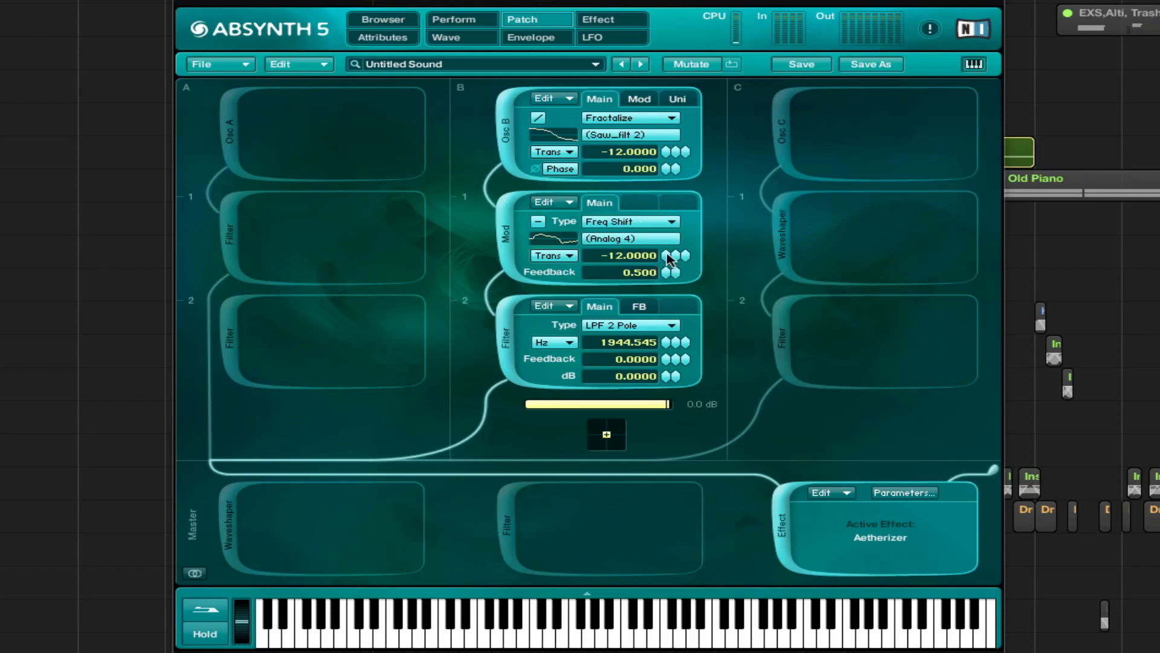
- Try the Ratio pitch mode for channel B's Freq Shift modulator
{"action": "left_click", "coordinate": [569, 256]}
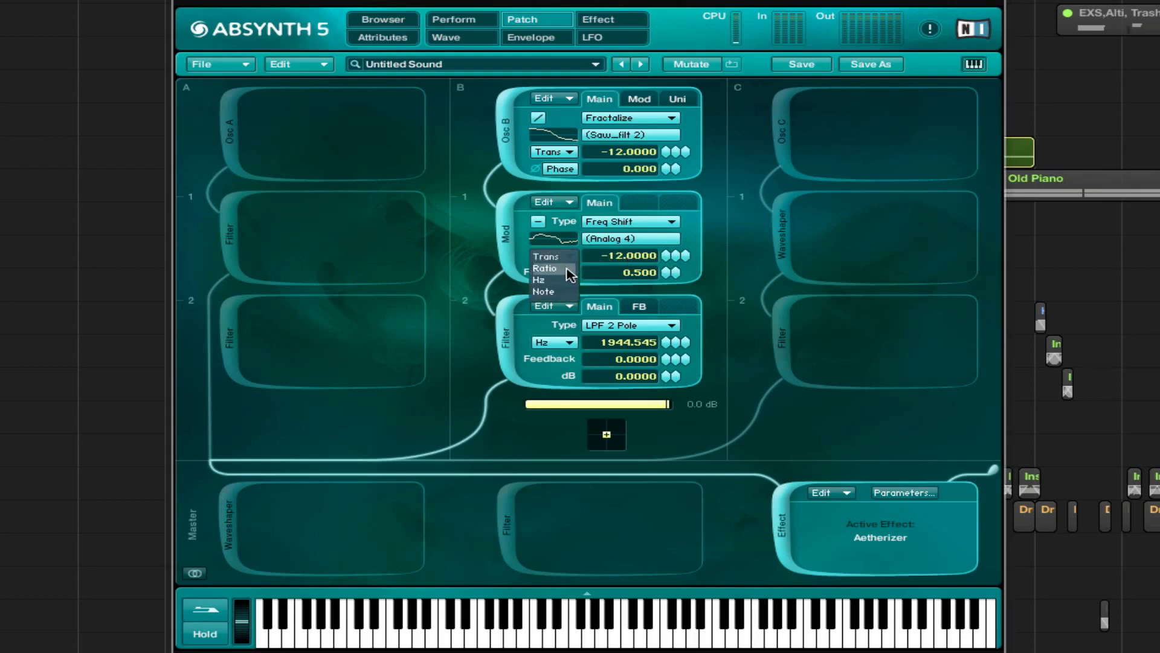
{"action": "left_click", "coordinate": [567, 269]}
{"action": "left_click", "coordinate": [574, 257]}
{"action": "left_click", "coordinate": [573, 257]}
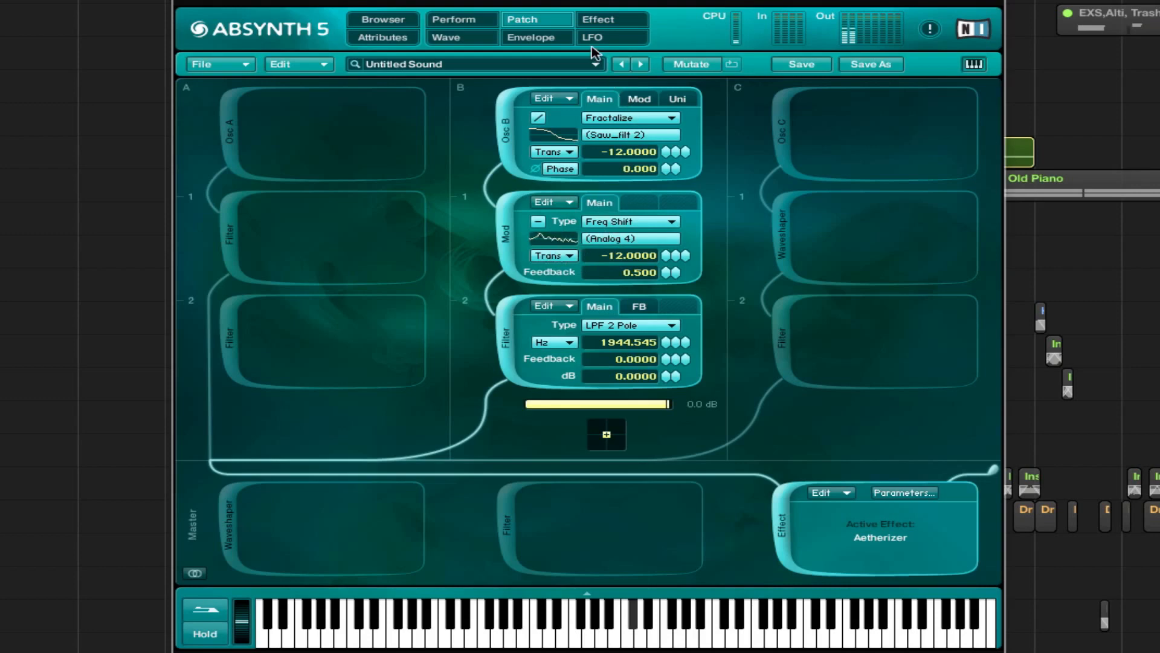
- Inspect the Mod B1 Wave Morph envelope and the new-envelope parameter options for the Mod B1 module, without creating one
{"action": "left_click", "coordinate": [562, 39]}
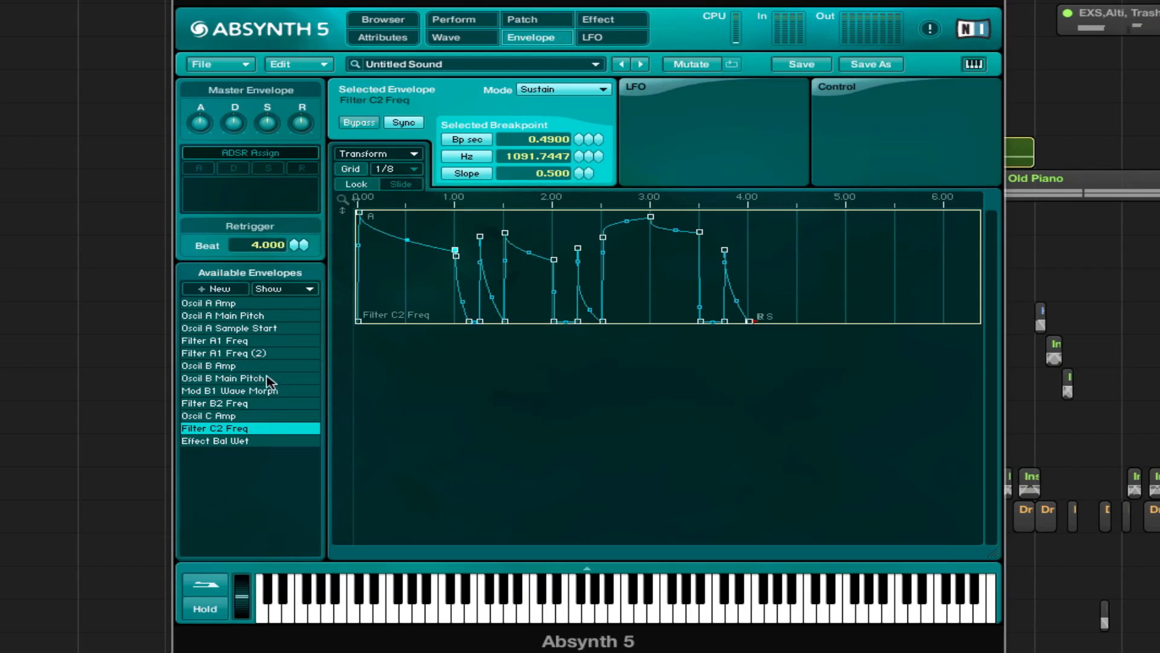
{"action": "left_click", "coordinate": [289, 391]}
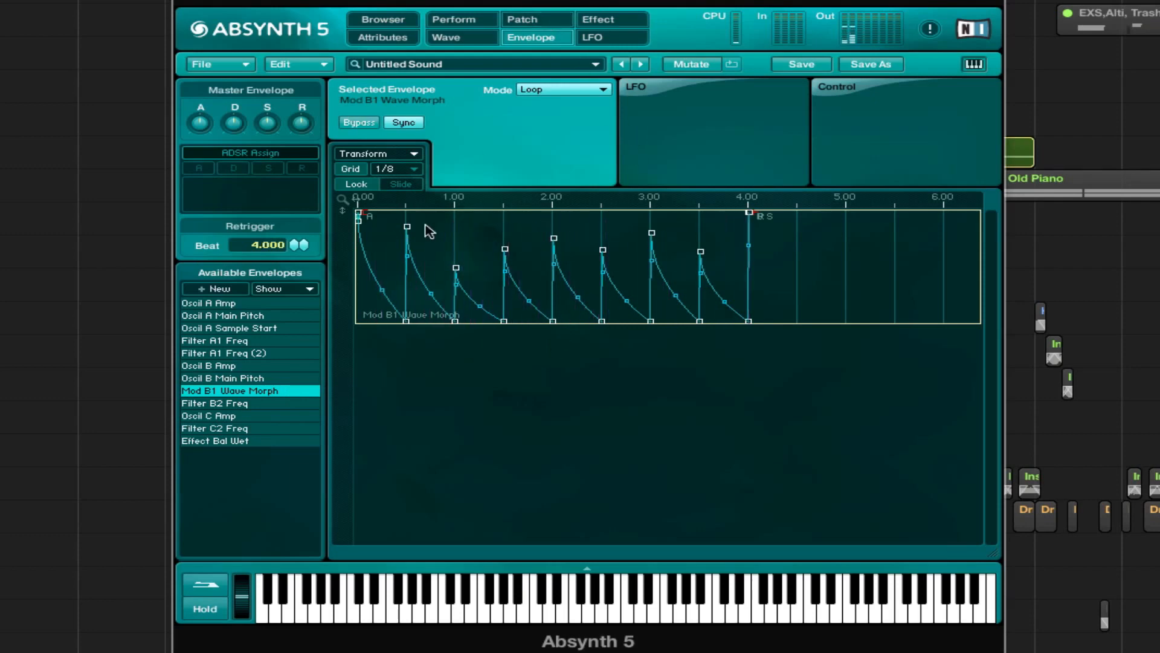
{"action": "left_click", "coordinate": [235, 289]}
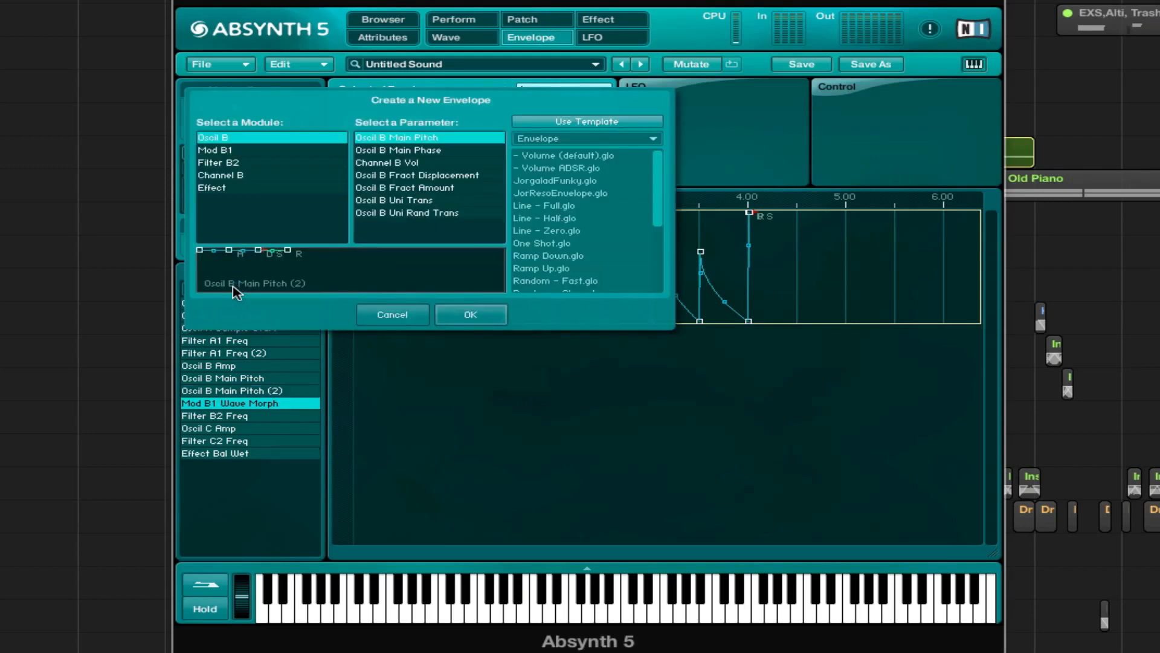
{"action": "left_click", "coordinate": [271, 151]}
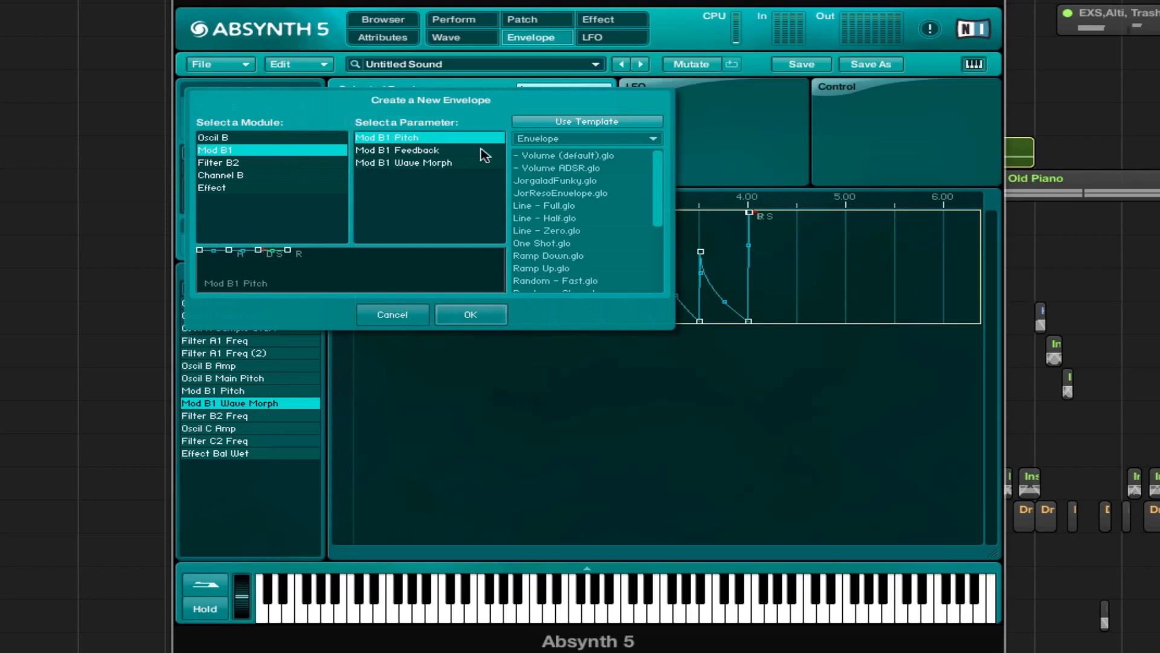
{"action": "left_click", "coordinate": [453, 163]}
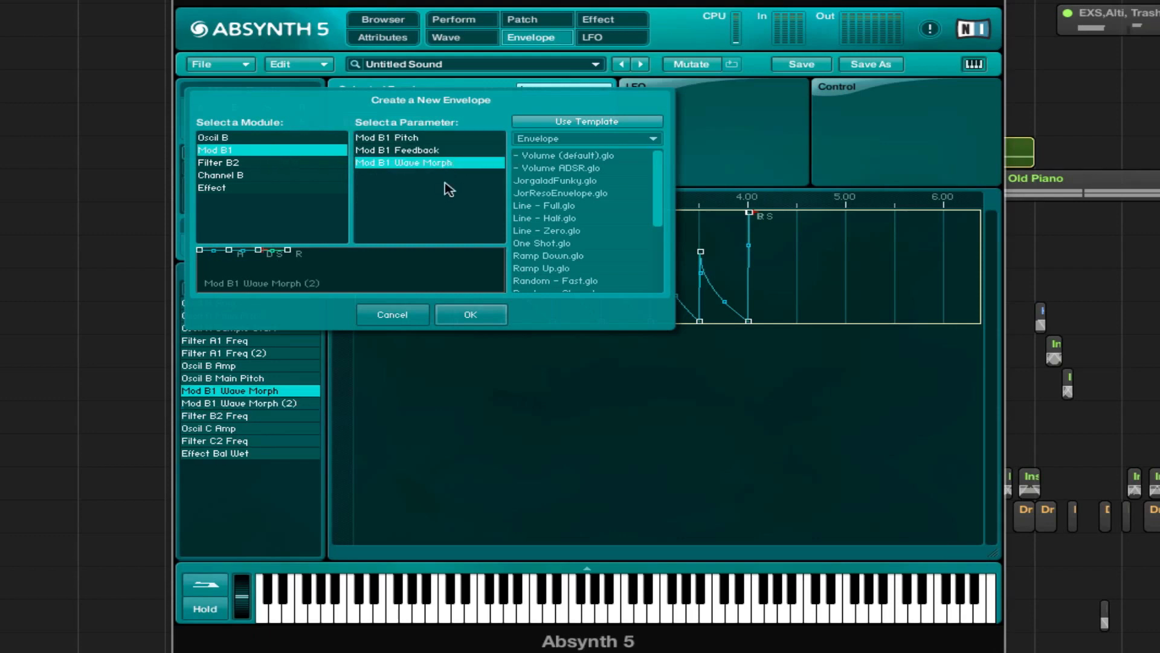
{"action": "left_click", "coordinate": [415, 316]}
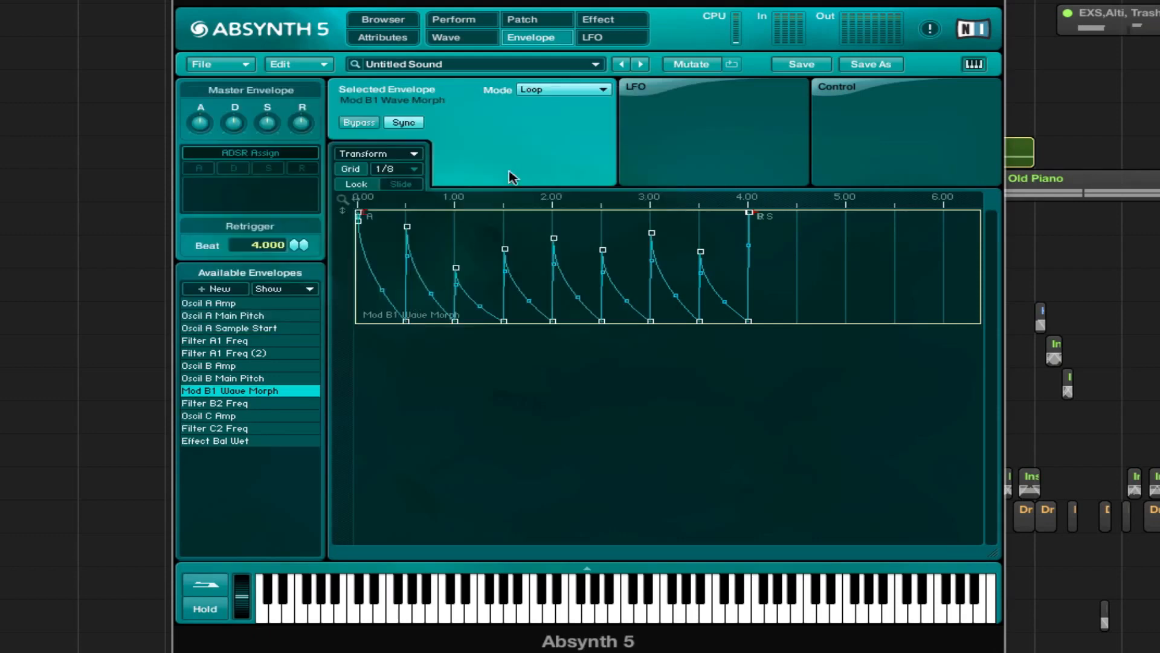
- Check the modulation and envelope assignments available for the waveform of channel B's Freq Shift modulator
{"action": "left_click", "coordinate": [523, 21]}
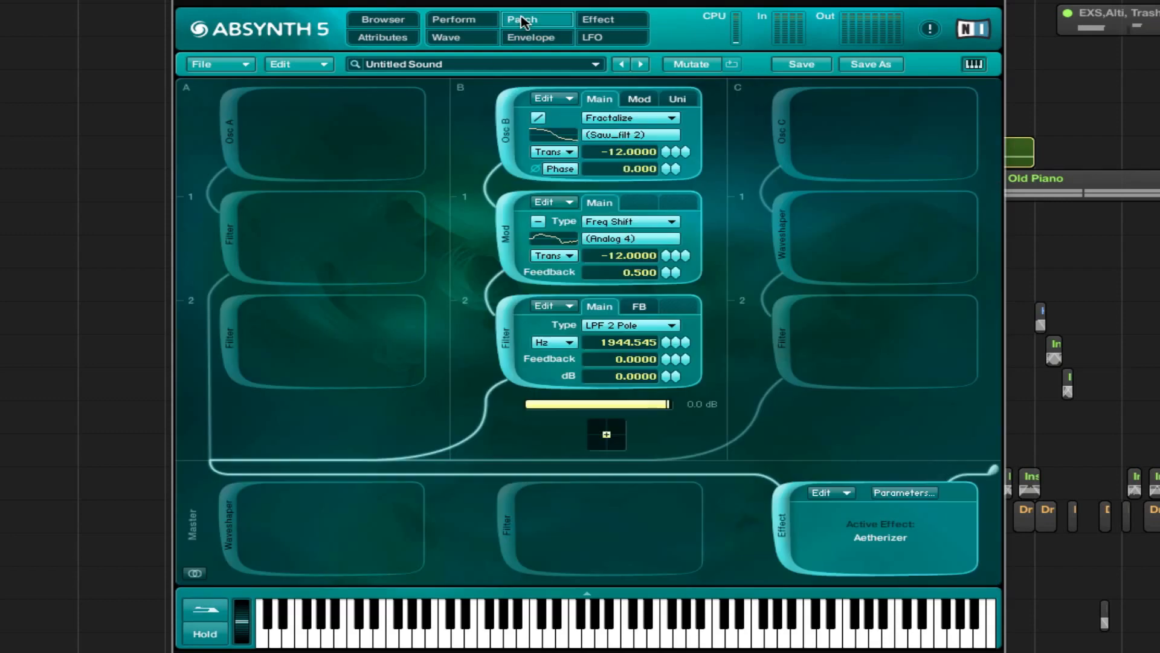
{"action": "right_click", "coordinate": [551, 243]}
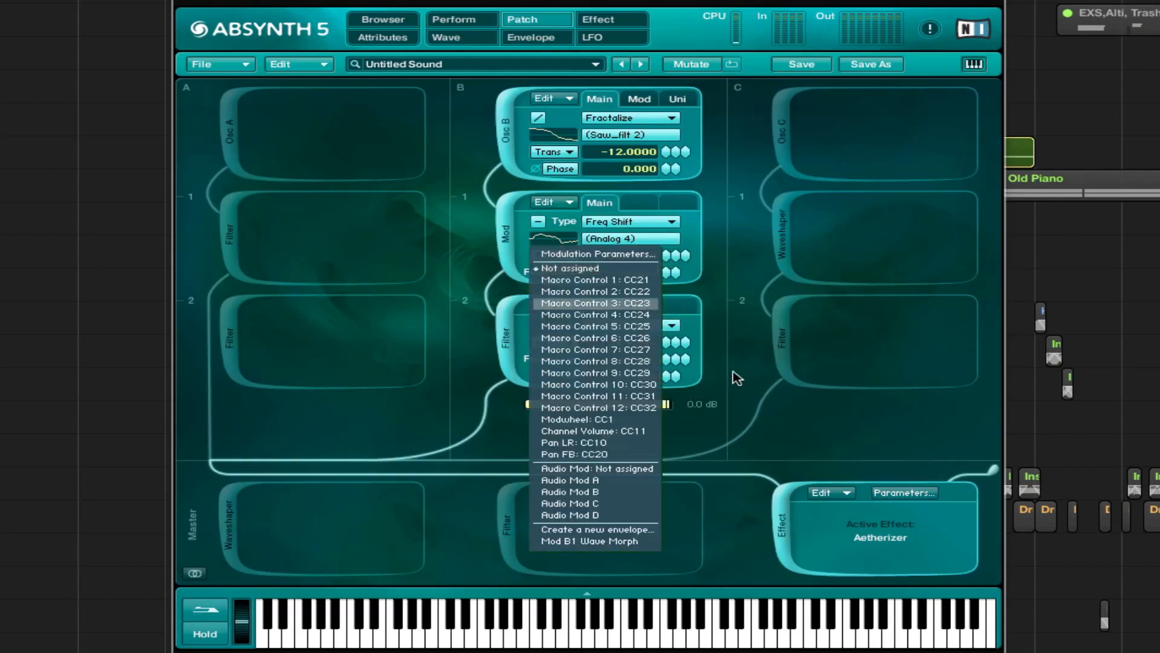
{"action": "left_click", "coordinate": [749, 278]}
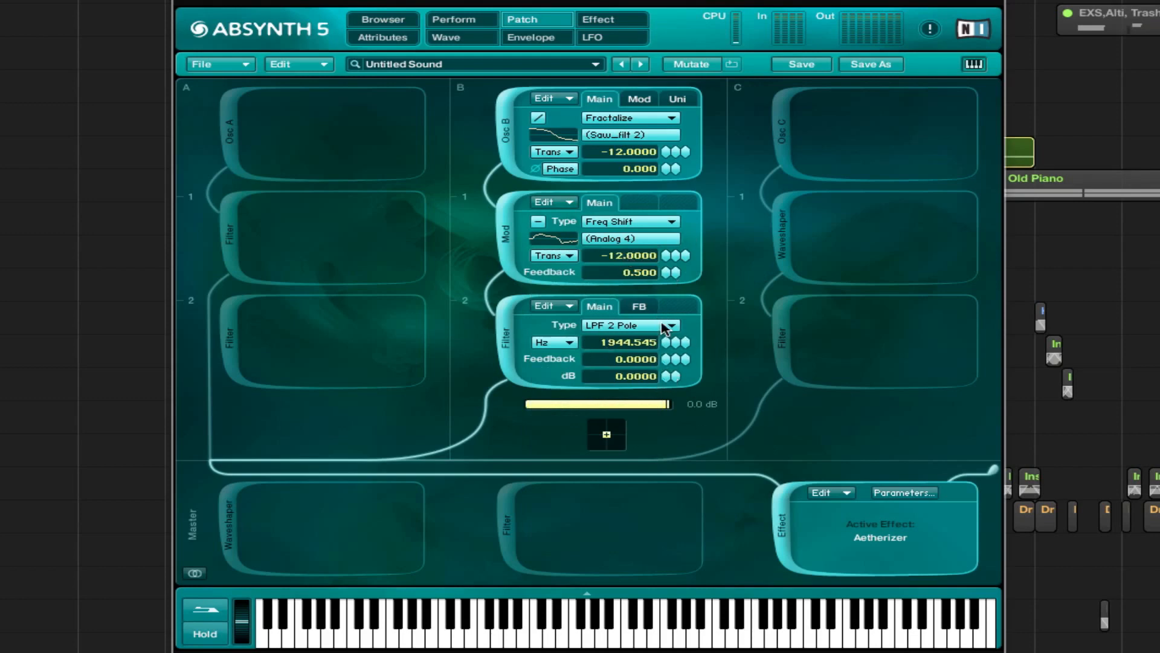
- Show the feedback waveshaping settings of channel B's LPF 2 Pole filter
{"action": "left_click", "coordinate": [641, 307]}
{"action": "left_click", "coordinate": [602, 307]}
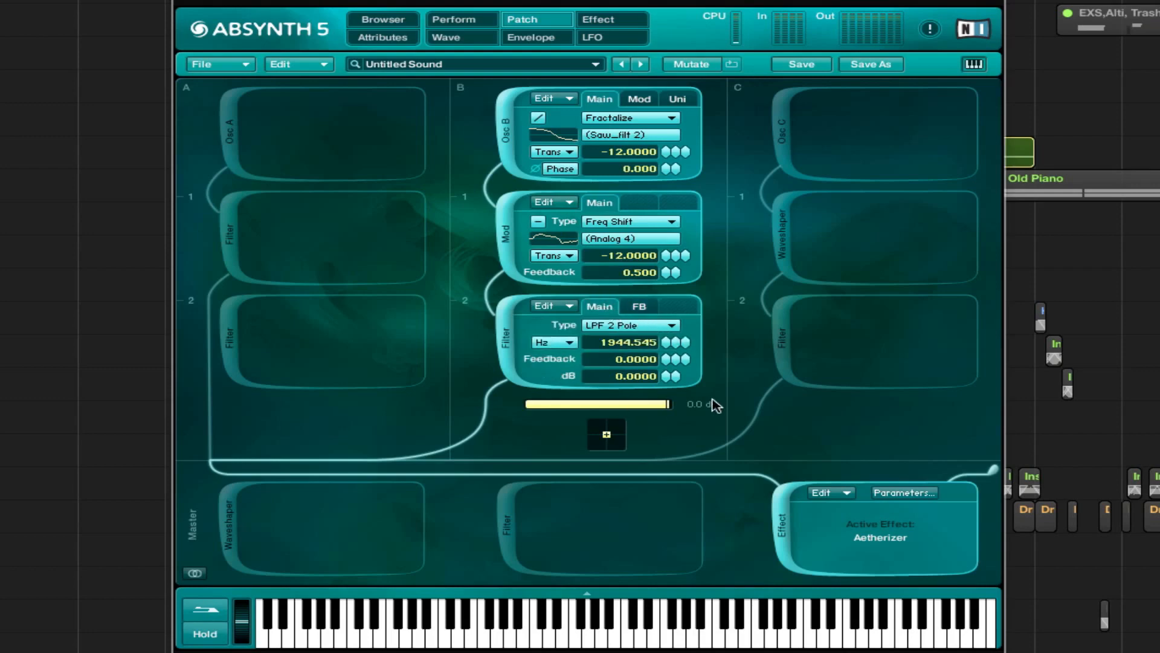
{"action": "left_click", "coordinate": [639, 307]}
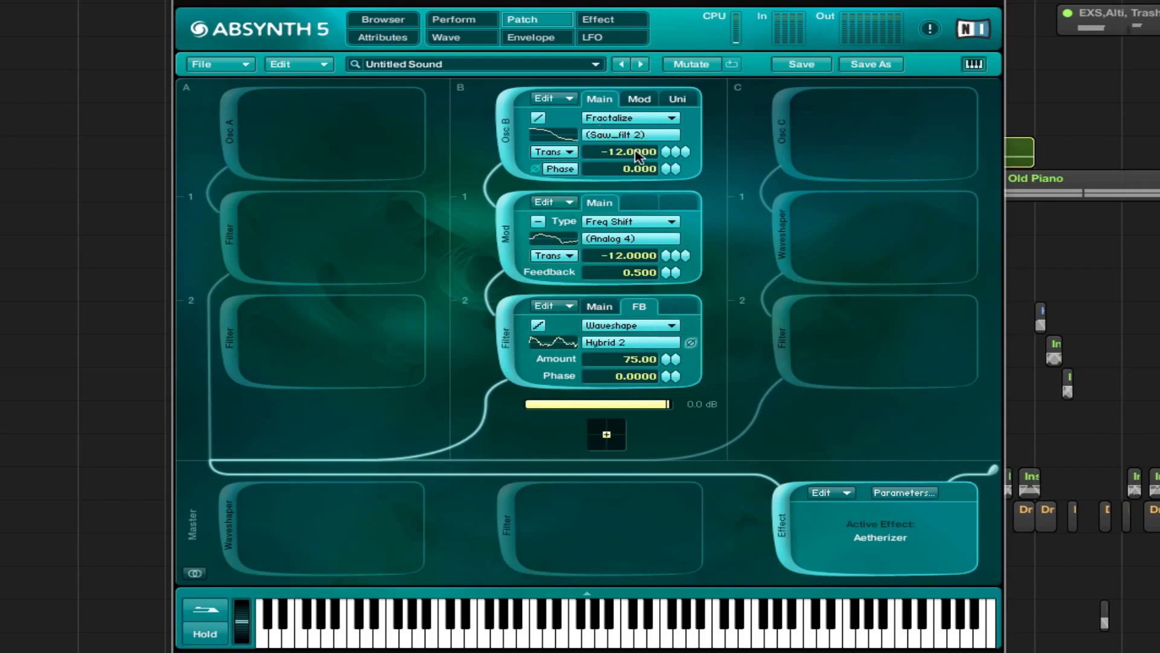
- Examine the stepped Oscil B Main Pitch envelope
{"action": "left_click", "coordinate": [535, 40]}
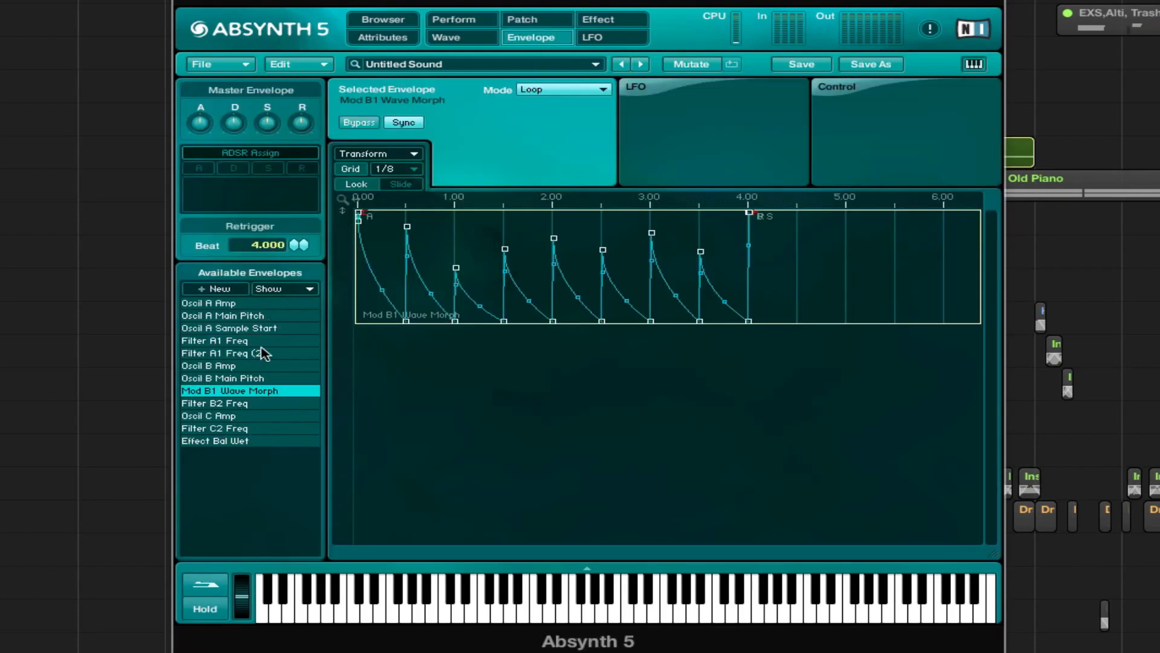
{"action": "left_click", "coordinate": [269, 379]}
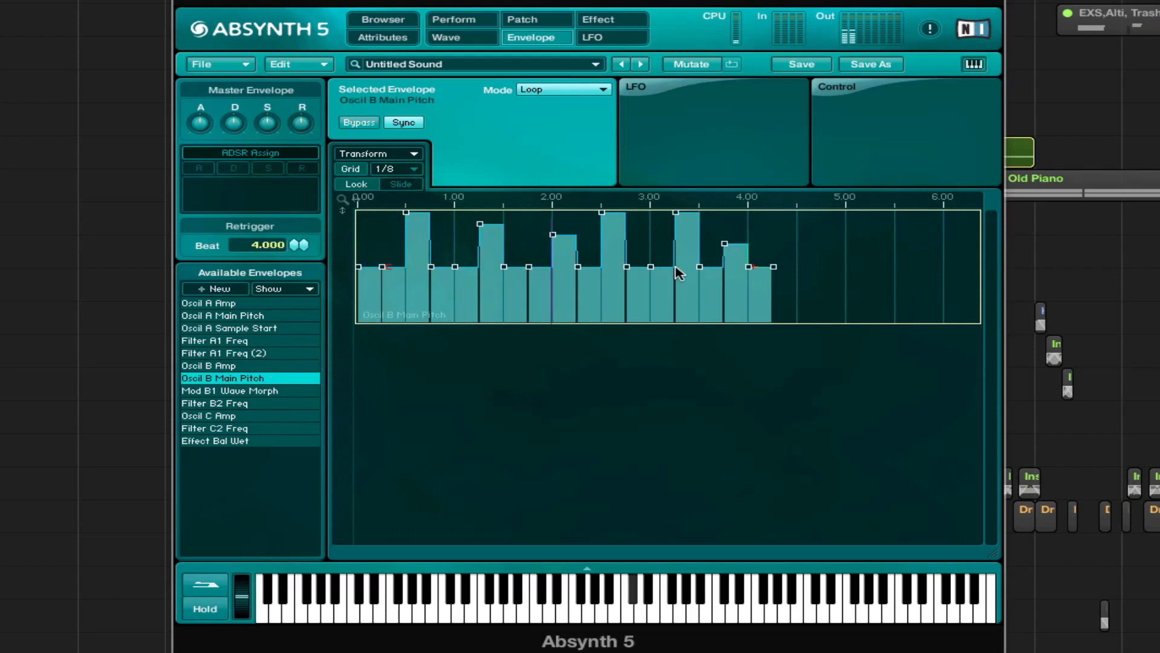
- Switch on channel C in the patch alongside channel B
{"action": "left_click", "coordinate": [555, 21]}
{"action": "left_click", "coordinate": [785, 162]}
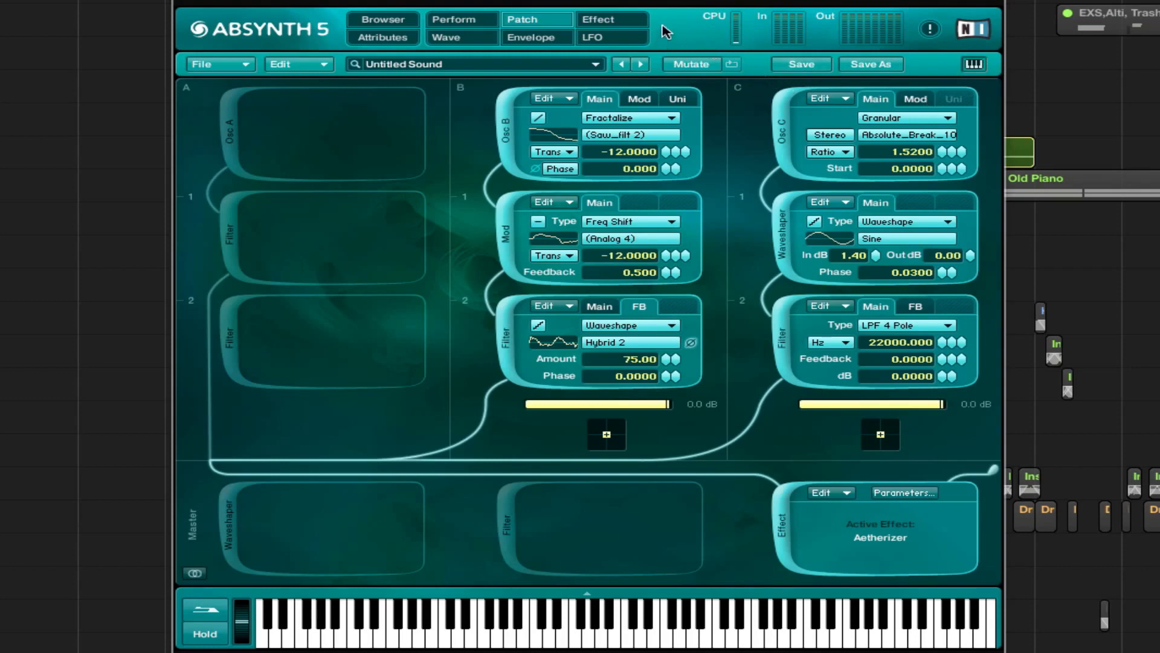
- Set the Aetherizer effect's wet output to 0 dB and its dry output to -96 dB
{"action": "left_click", "coordinate": [611, 22]}
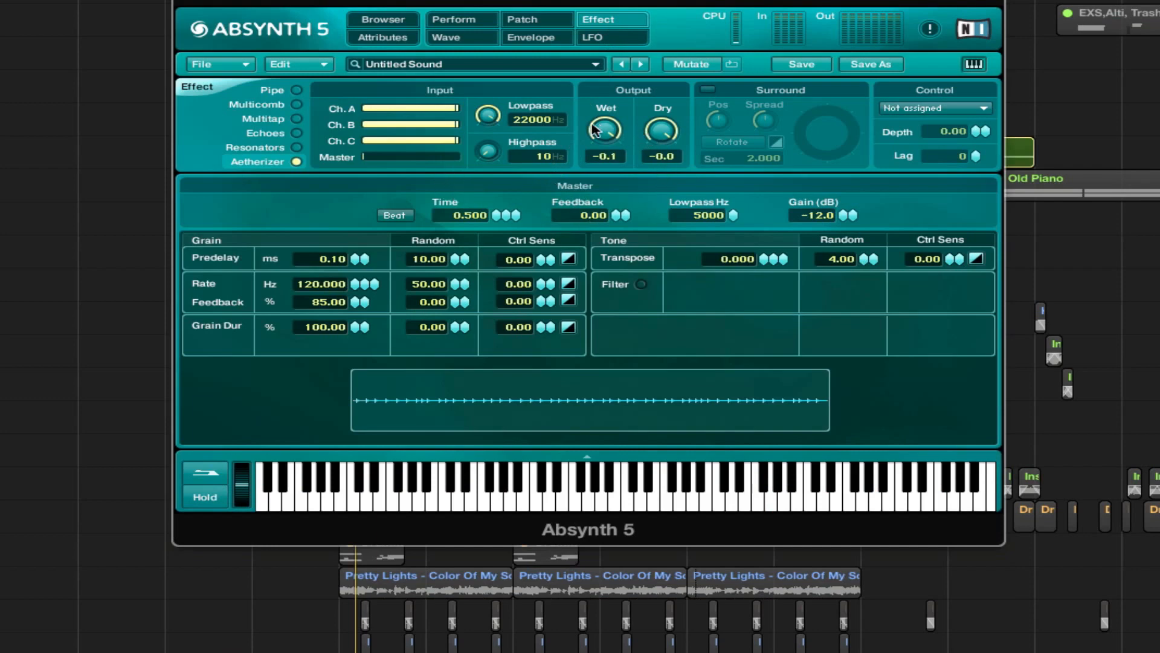
{"action": "left_click_drag", "start_coordinate": [594, 129], "coordinate": [604, 138]}
{"action": "left_click_drag", "start_coordinate": [665, 137], "coordinate": [661, 365]}
{"action": "left_click_drag", "start_coordinate": [668, 134], "coordinate": [678, 249]}
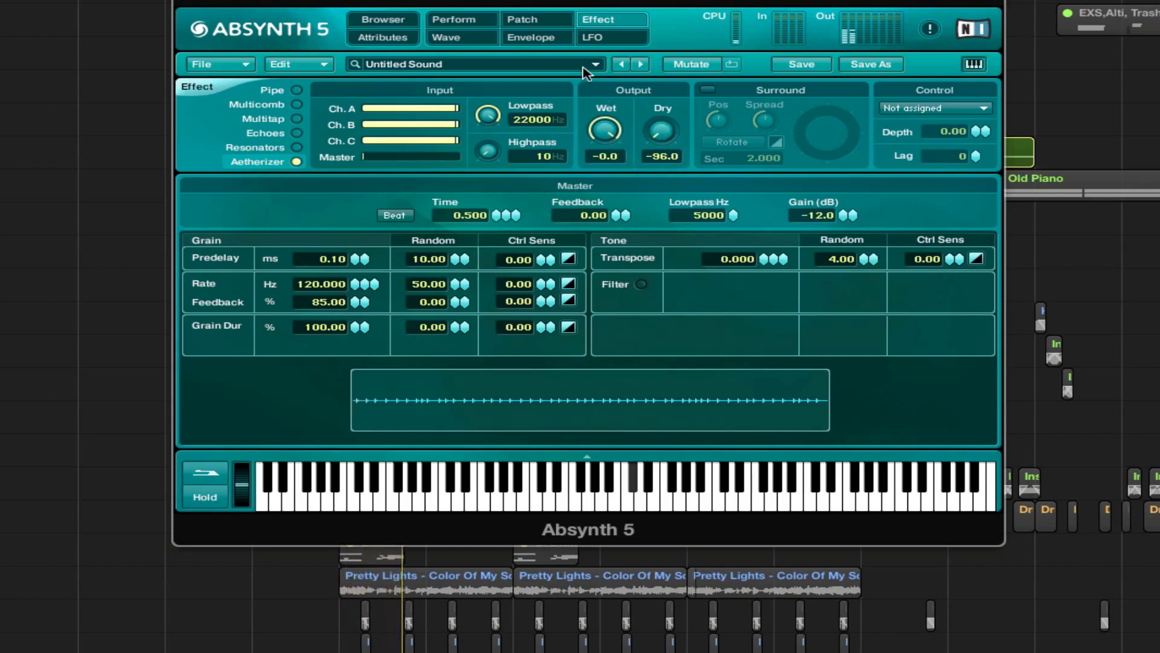
- Examine the Effect Bal Wet envelope and the modulation assignments available for the effect's wet level
{"action": "left_click", "coordinate": [531, 37]}
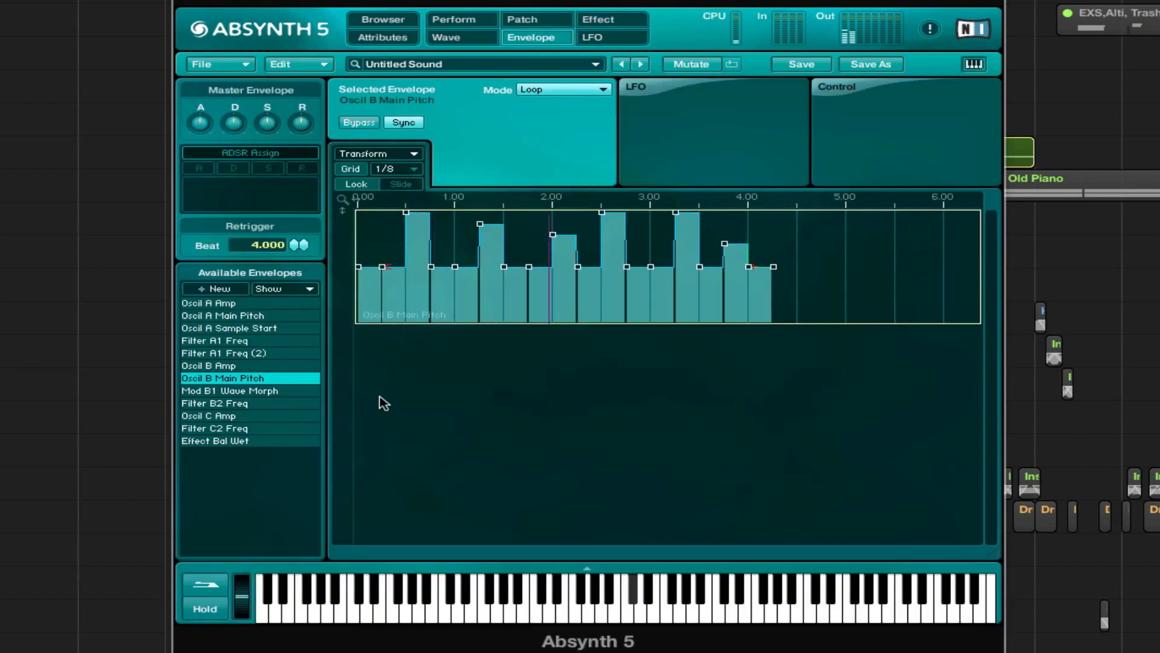
{"action": "left_click", "coordinate": [269, 442]}
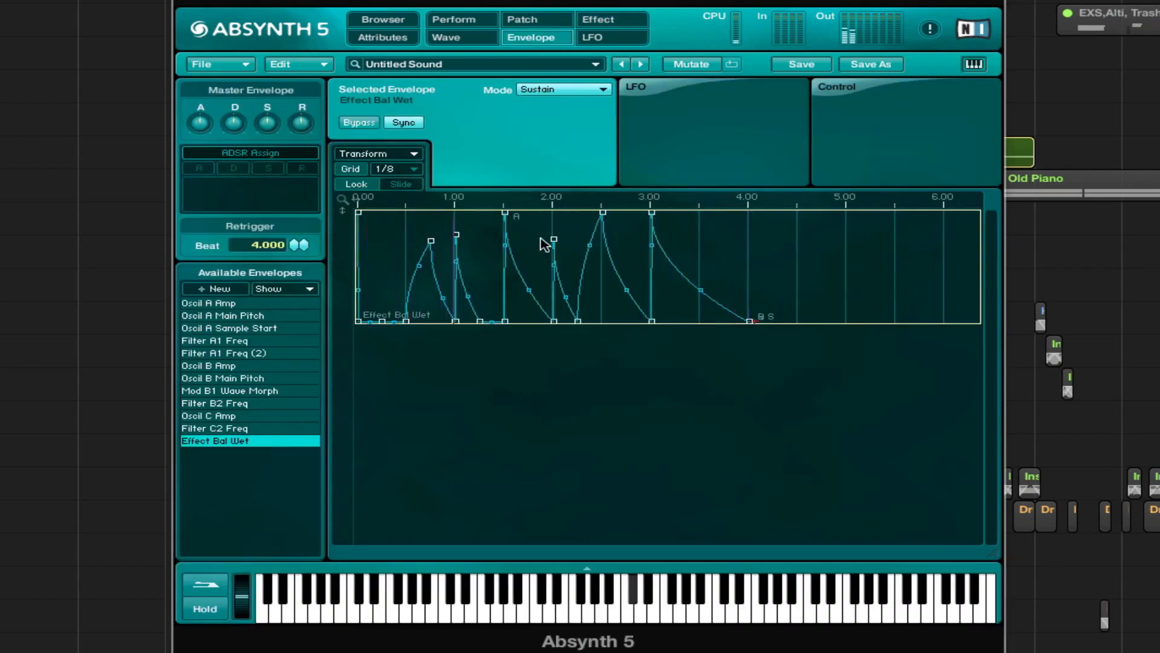
{"action": "left_click", "coordinate": [598, 19]}
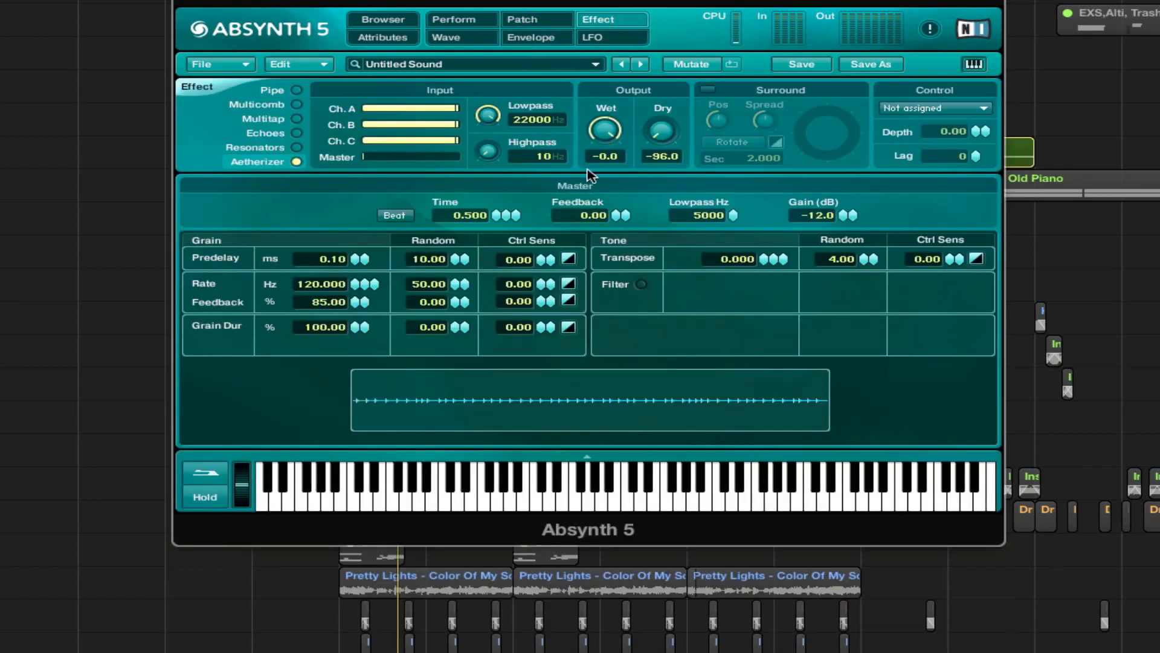
{"action": "right_click", "coordinate": [604, 130]}
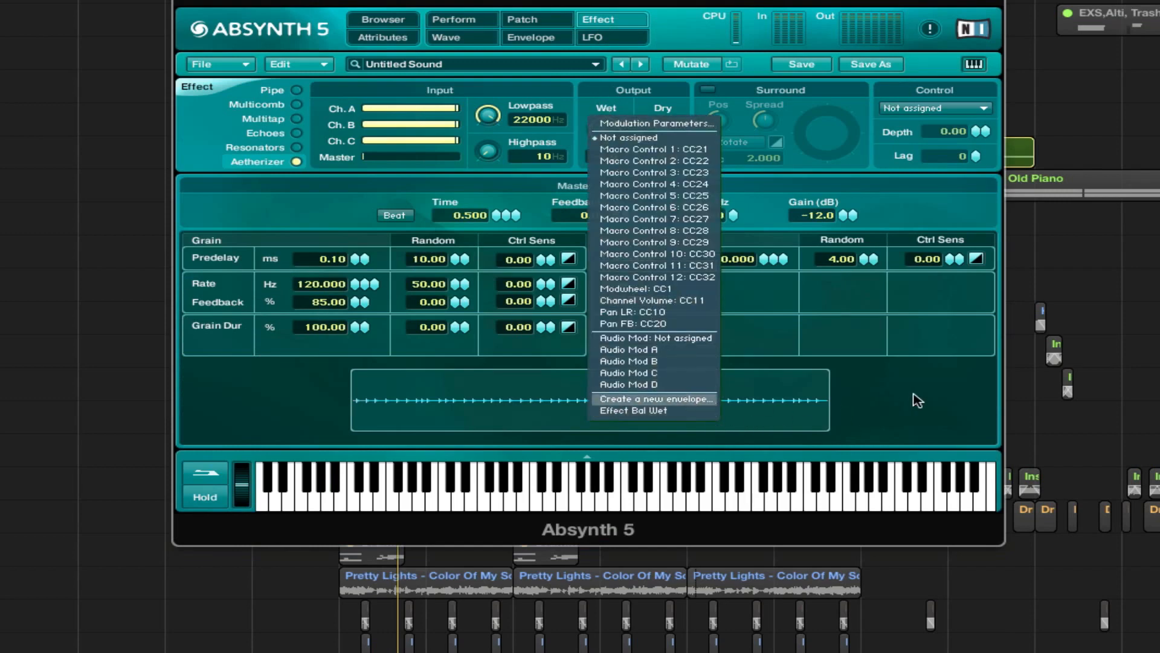
{"action": "left_click", "coordinate": [618, 96]}
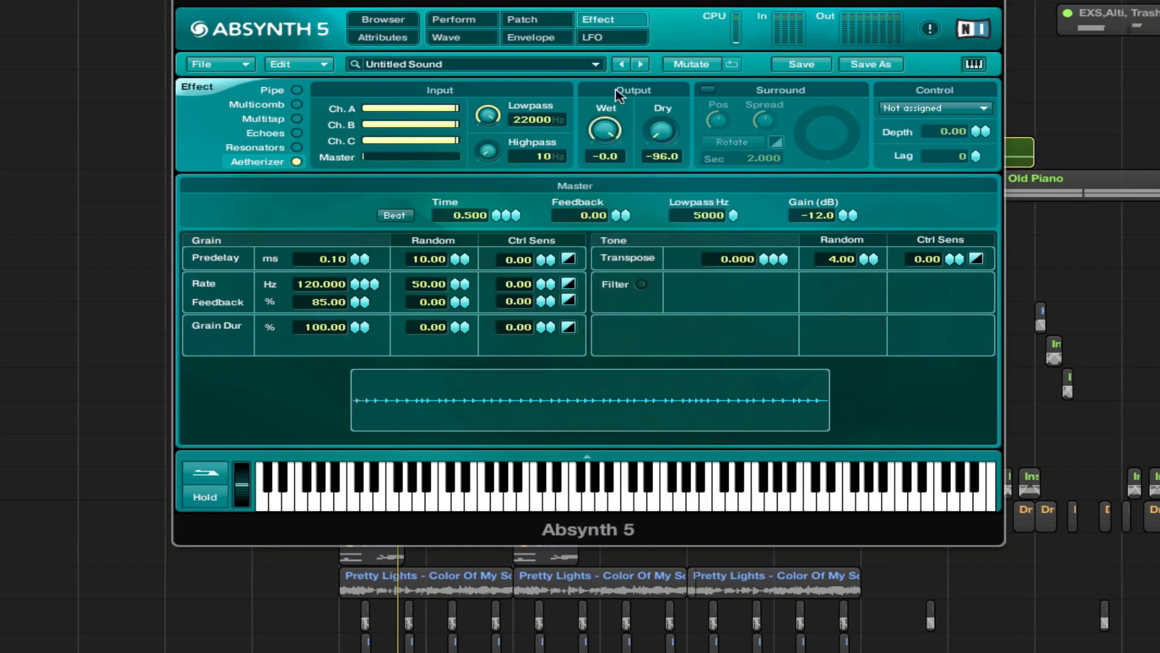
- Try the Effect Bal Wet envelope's early breakpoint at 0.001 s at 0 dB, and return it to -96 dB
{"action": "left_click", "coordinate": [533, 38]}
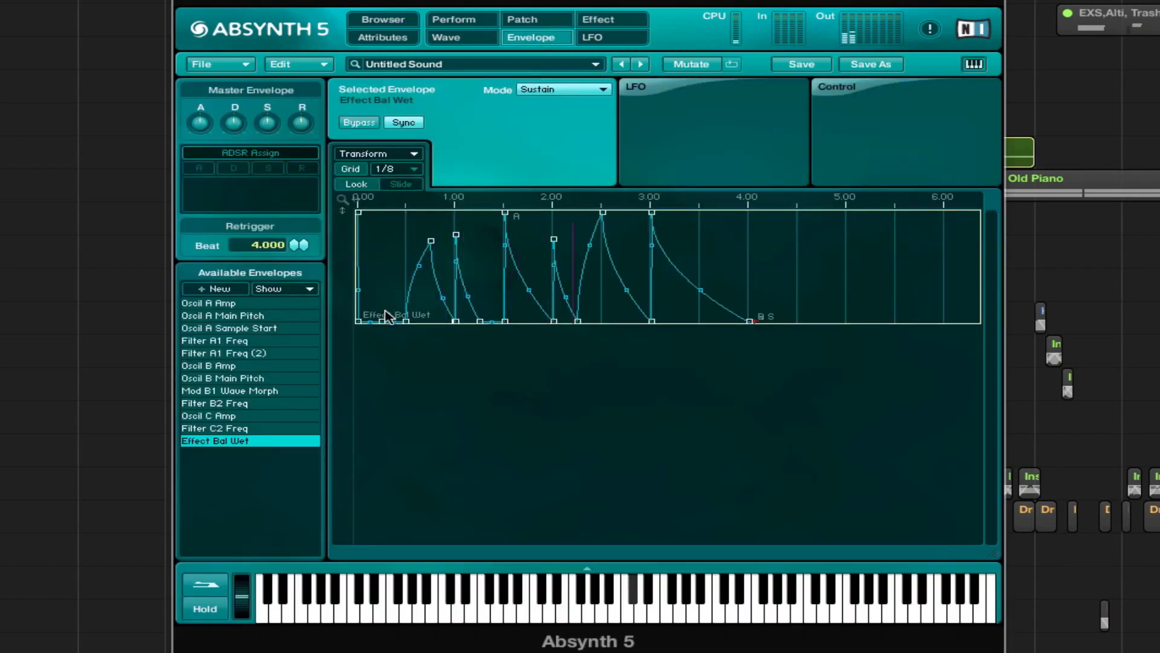
{"action": "left_click_drag", "start_coordinate": [359, 321], "coordinate": [349, 194]}
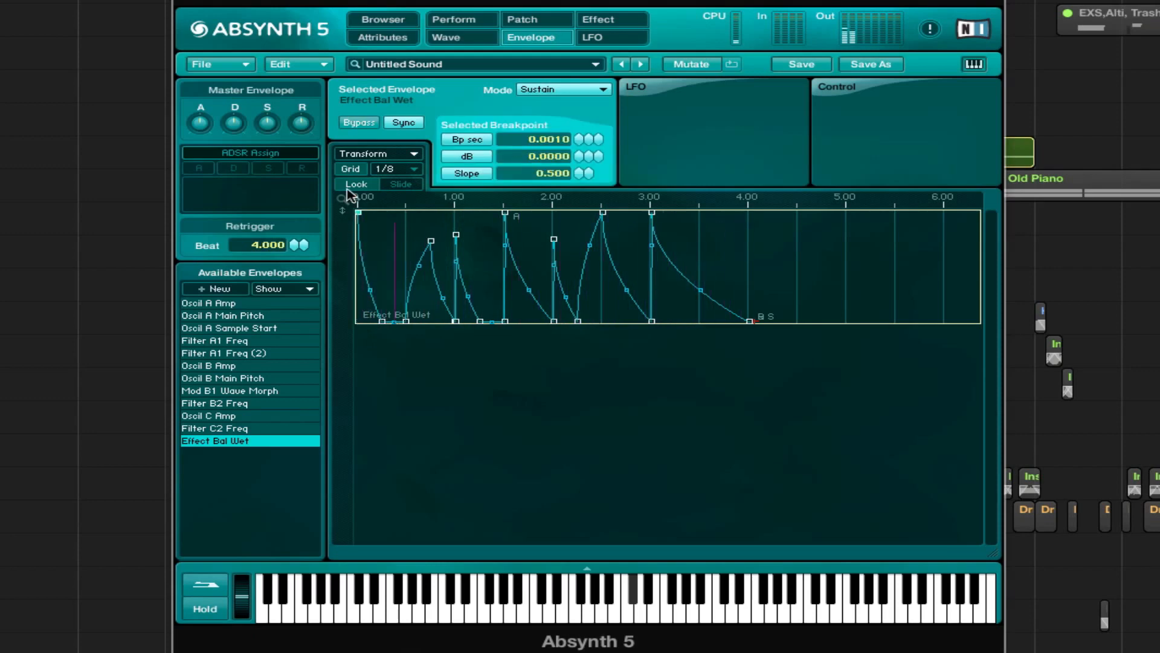
{"action": "left_click_drag", "start_coordinate": [348, 191], "coordinate": [320, 395]}
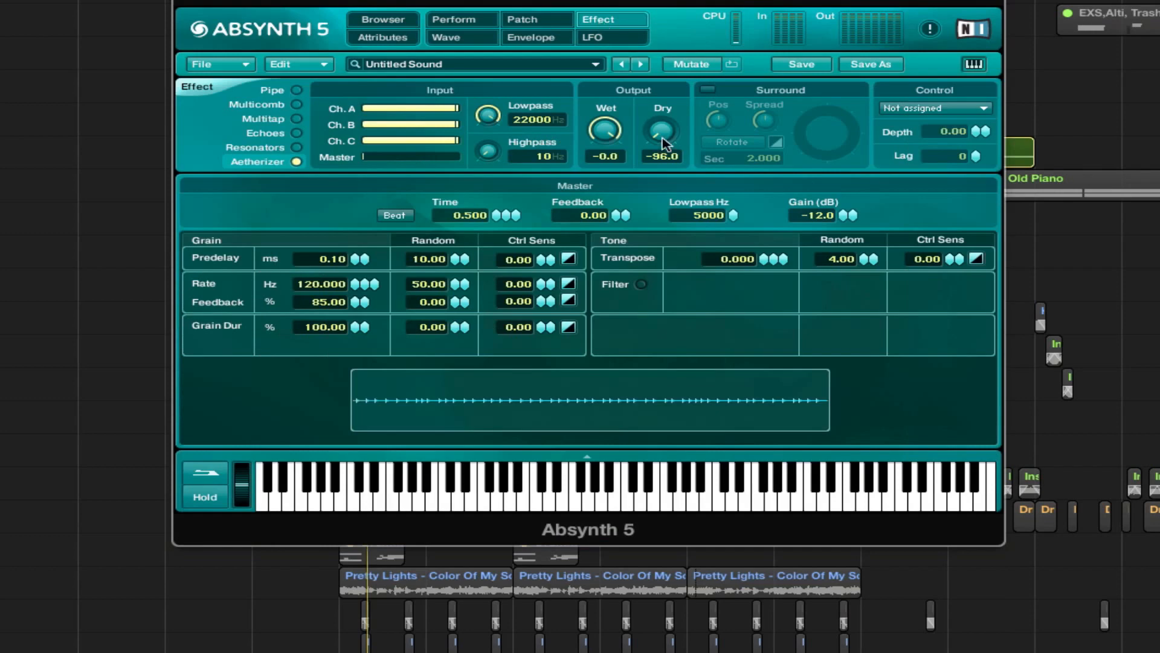
- Check the modulation and envelope assignments available for the effect's dry level
{"action": "right_click", "coordinate": [664, 140]}
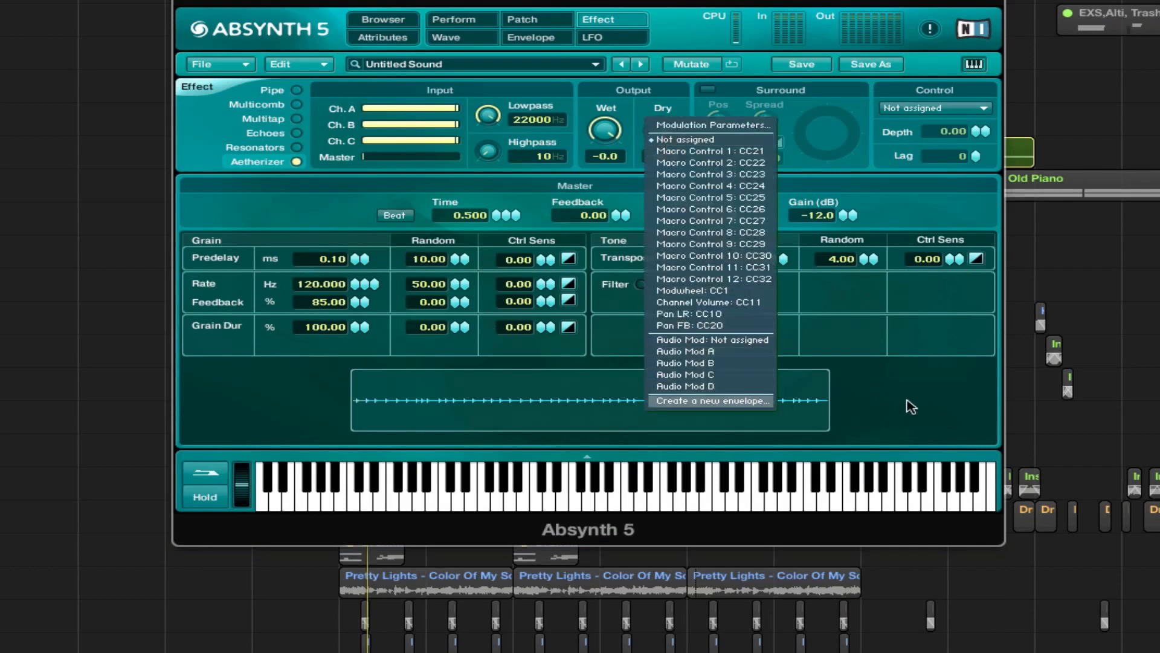
{"action": "left_click", "coordinate": [961, 409]}
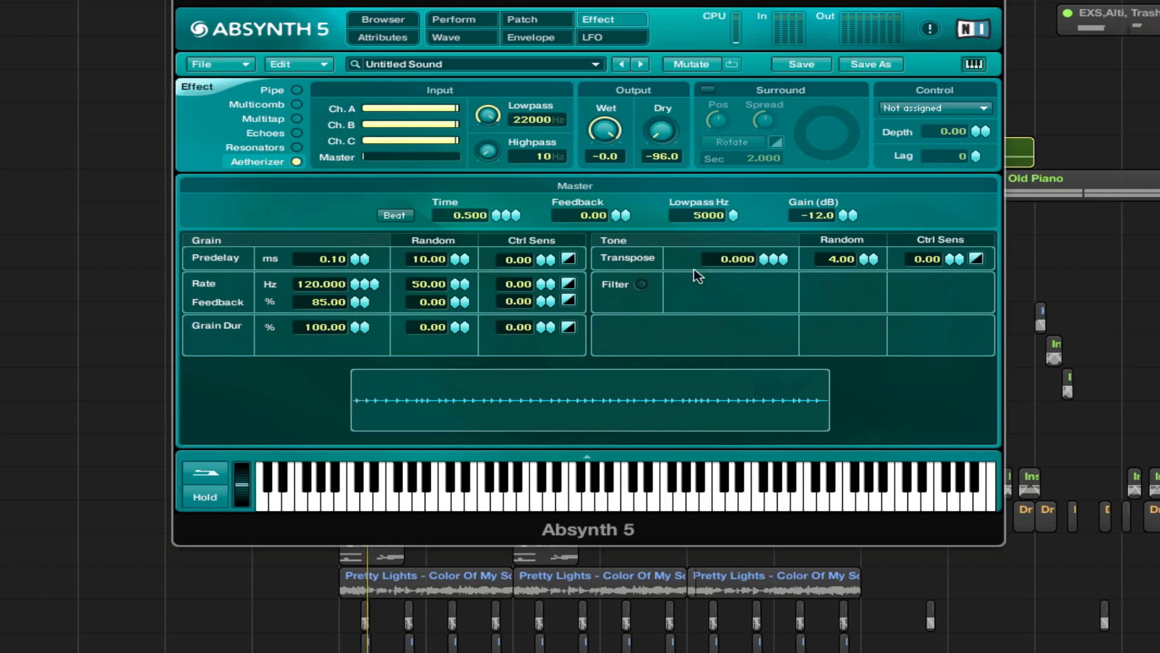
- Try the Aetherizer's Comb filter at about 504 Hz with Q 0.47 and quantize transposition 3, and switch it off
{"action": "left_click", "coordinate": [641, 284]}
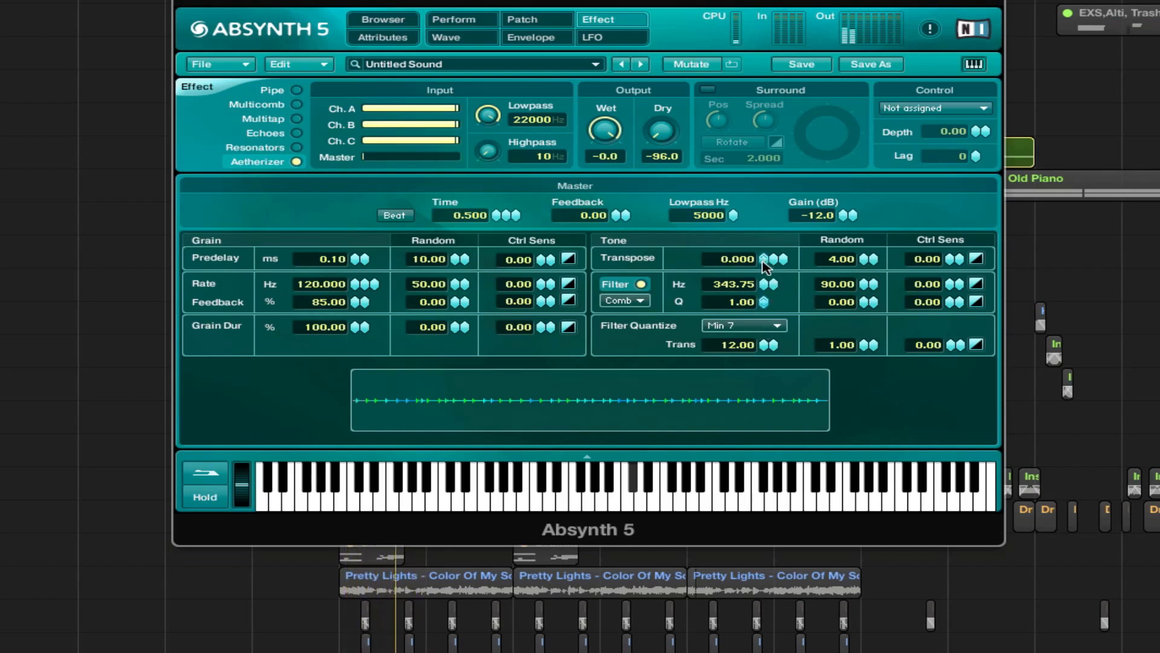
{"action": "left_click_drag", "start_coordinate": [766, 267], "coordinate": [774, 245]}
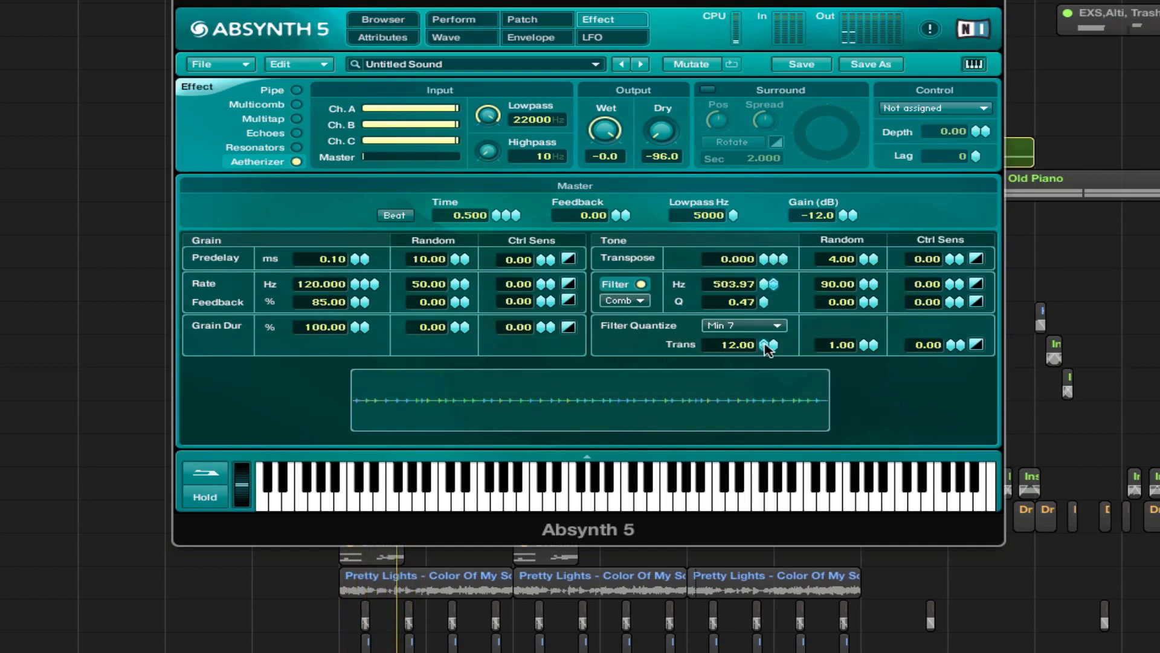
{"action": "left_click_drag", "start_coordinate": [764, 345], "coordinate": [768, 354]}
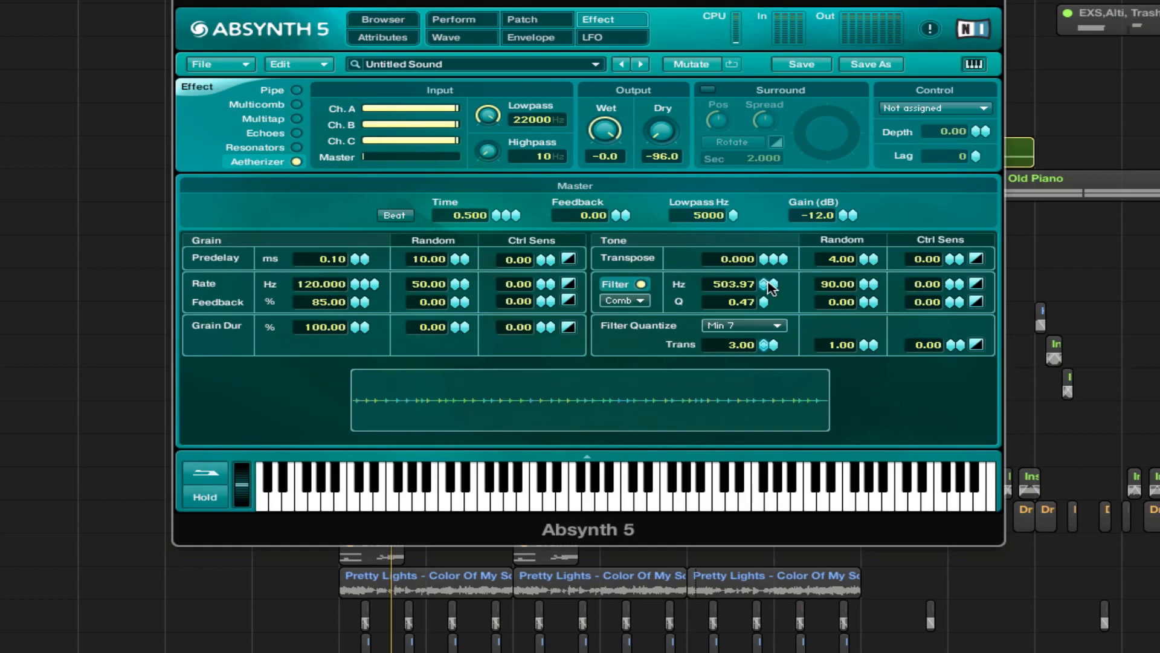
{"action": "left_click", "coordinate": [642, 286]}
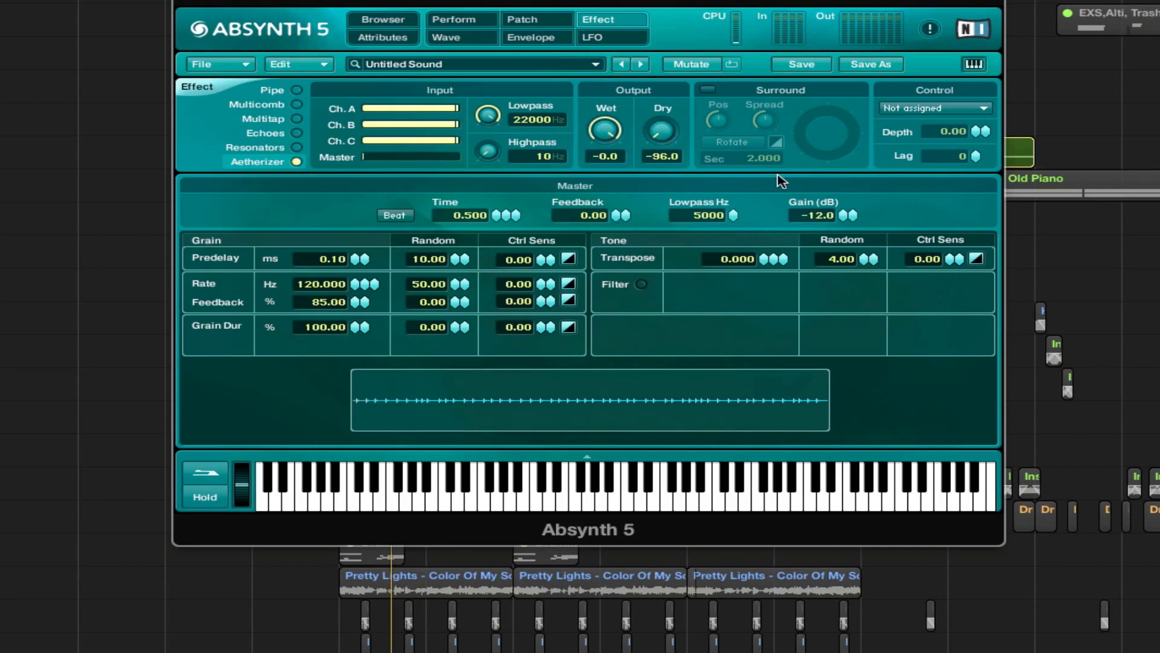
- Review the Effect Bal Wet envelope and patch routing, and set the effect's dry output to 0 dB
{"action": "left_click", "coordinate": [568, 39]}
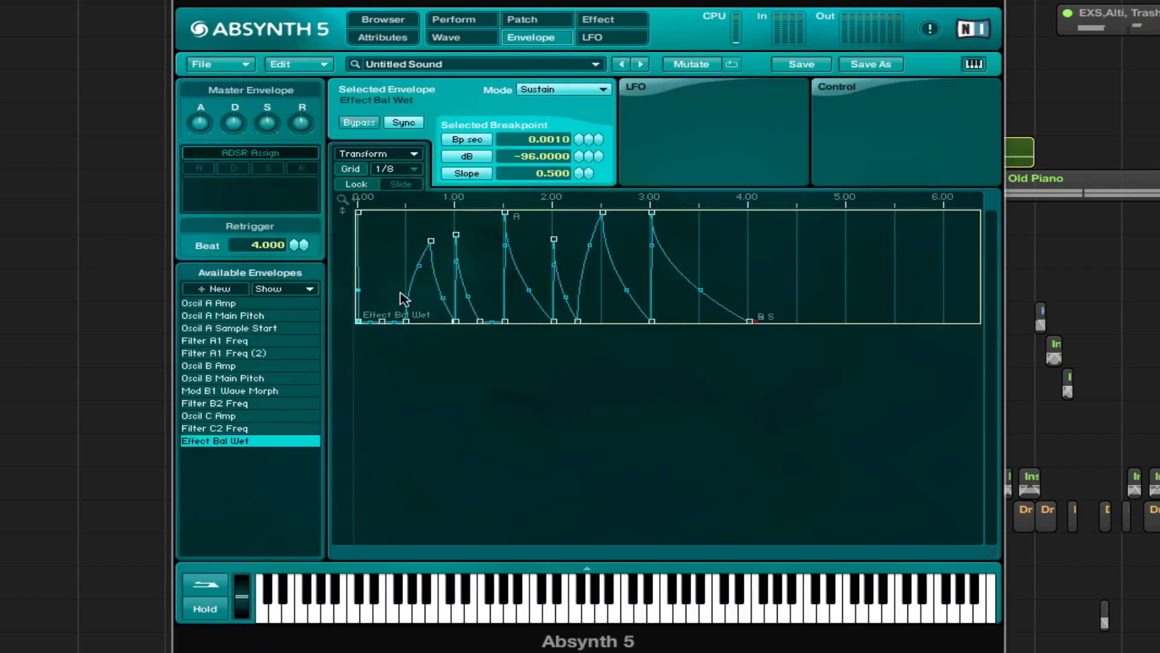
{"action": "left_click", "coordinate": [543, 20]}
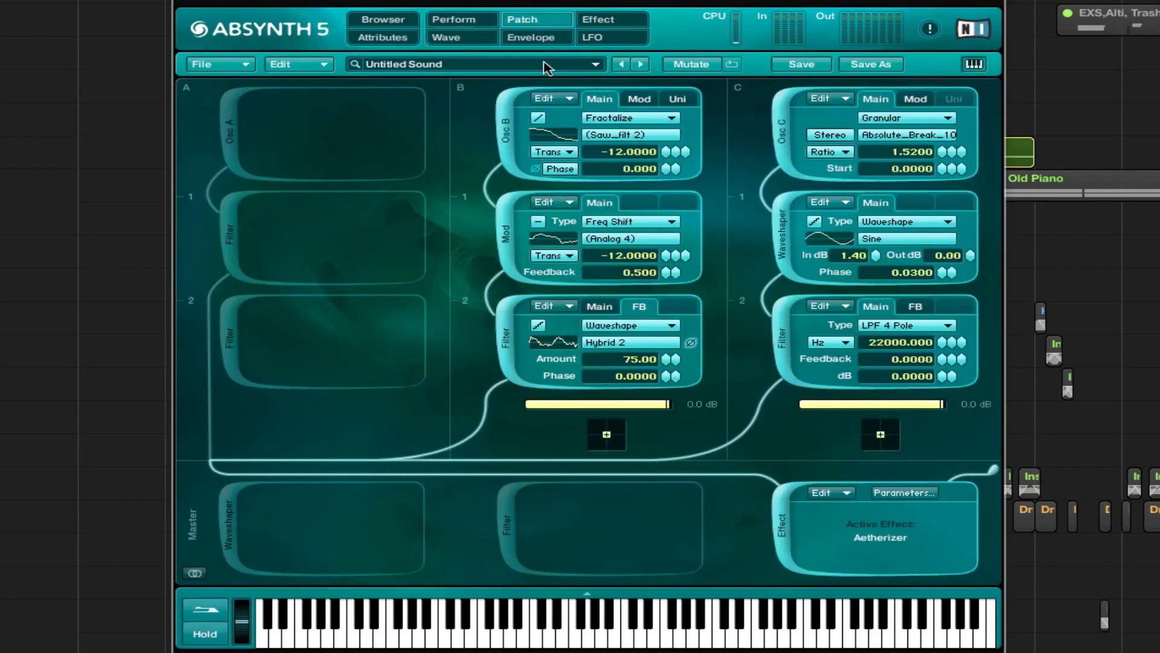
{"action": "left_click", "coordinate": [599, 20]}
{"action": "left_click_drag", "start_coordinate": [661, 130], "coordinate": [661, 79]}
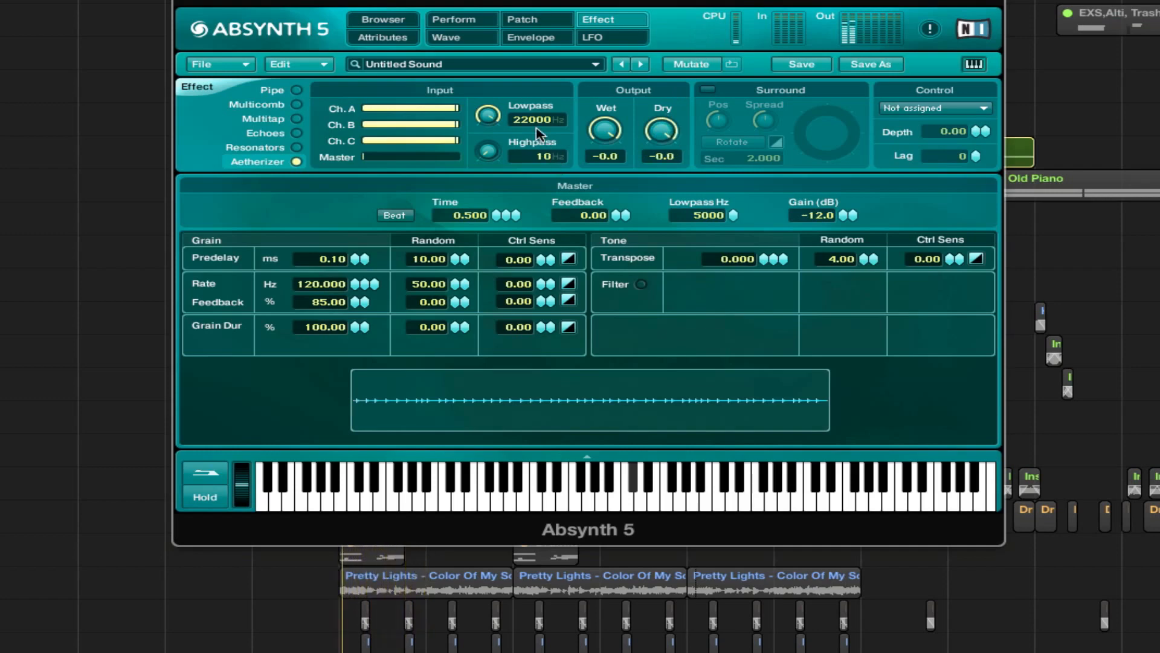
- Audition the patch with the full wet and dry effect mix, and return to the patch overview
{"action": "mouse_move", "coordinate": [477, 156]}
{"action": "left_mouse_down"}
{"action": "mouse_move", "coordinate": [478, 103]}
{"action": "mouse_move", "coordinate": [478, 158]}
{"action": "left_mouse_up"}
{"action": "key", "text": "space"}
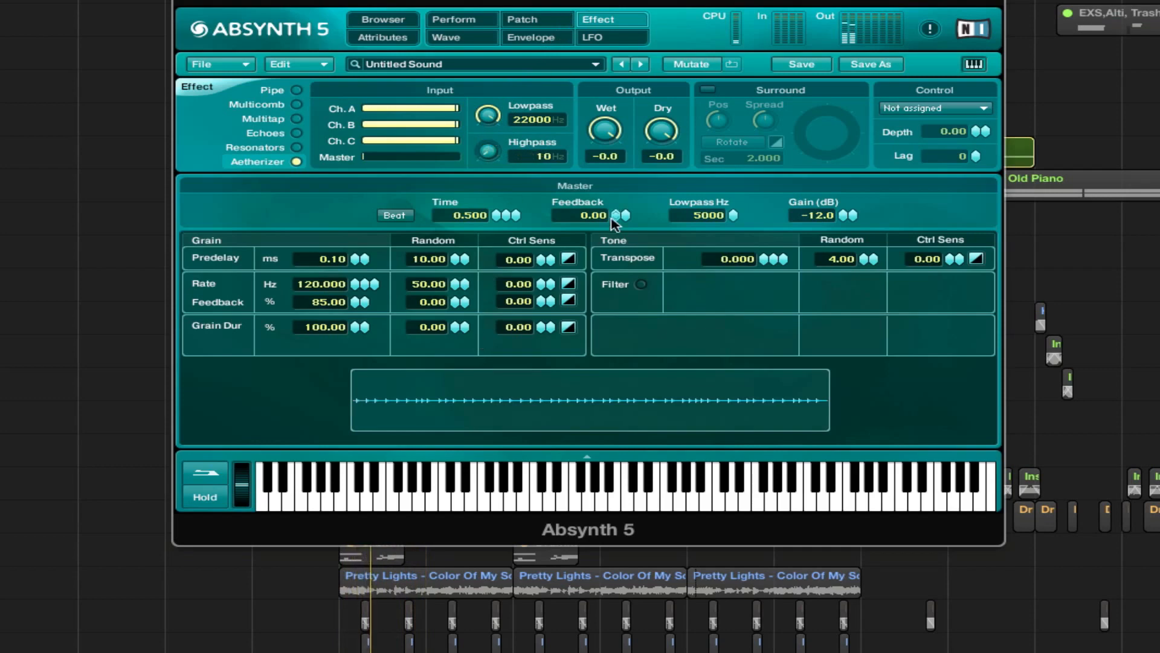
{"action": "left_click", "coordinate": [522, 20]}
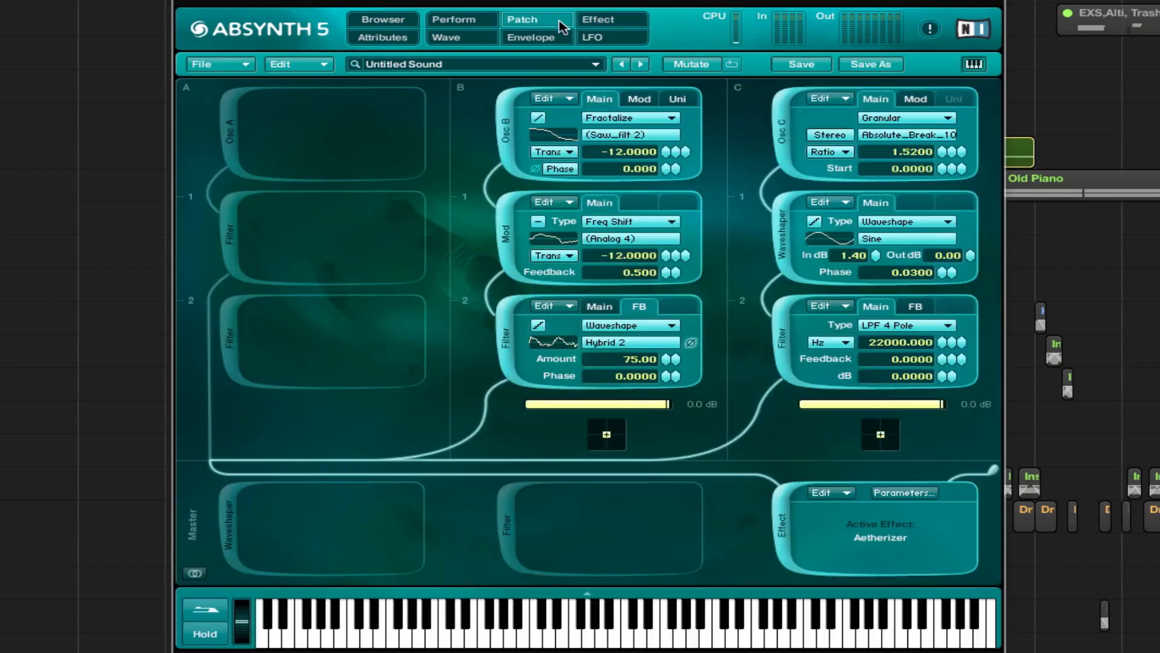
- Isolate channel C's granular oscillator by switching off channel B and bypassing channel C's waveshaper and filter, and show the oscillator's Mod settings
{"action": "left_click", "coordinate": [506, 142]}
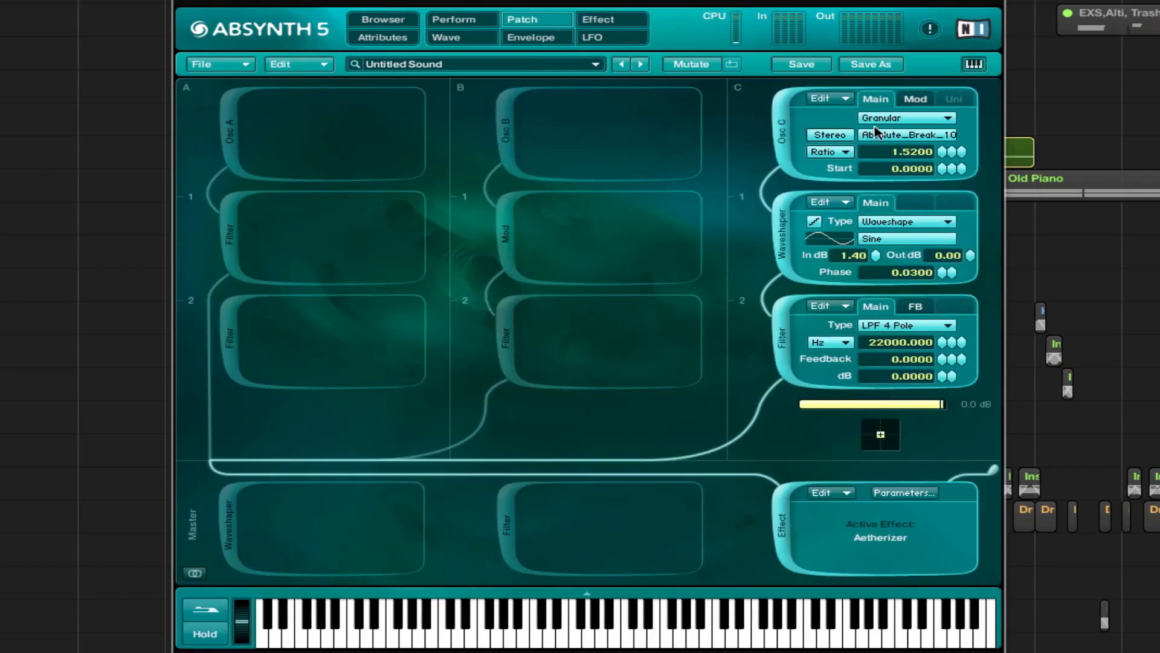
{"action": "left_click", "coordinate": [930, 103]}
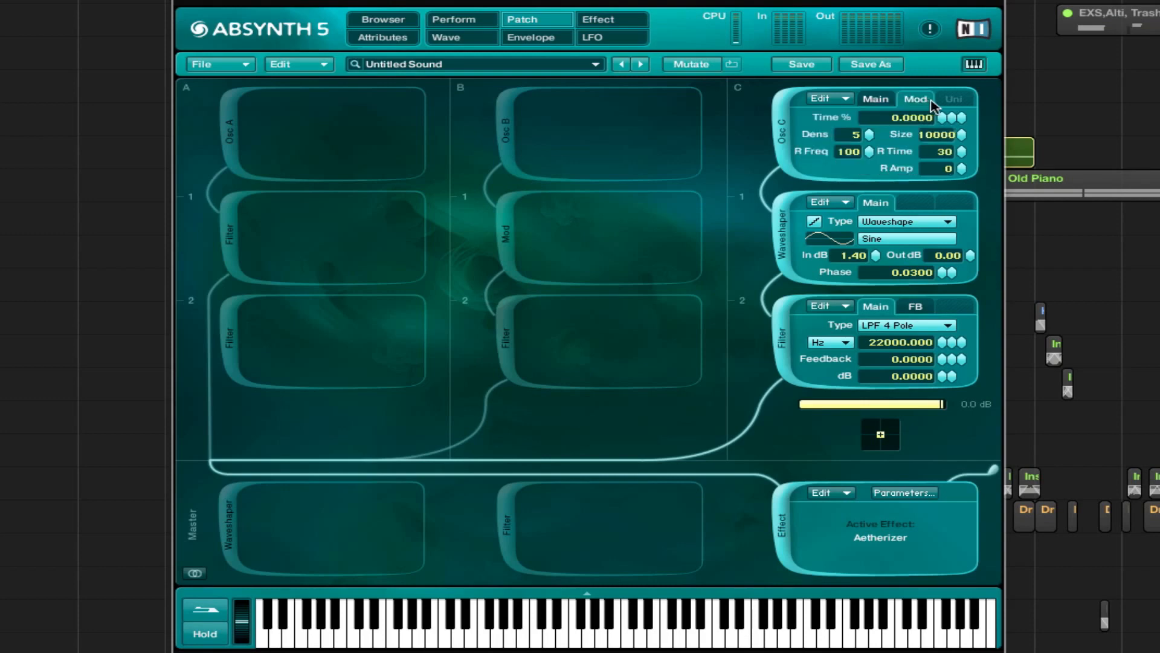
{"action": "left_click", "coordinate": [886, 101]}
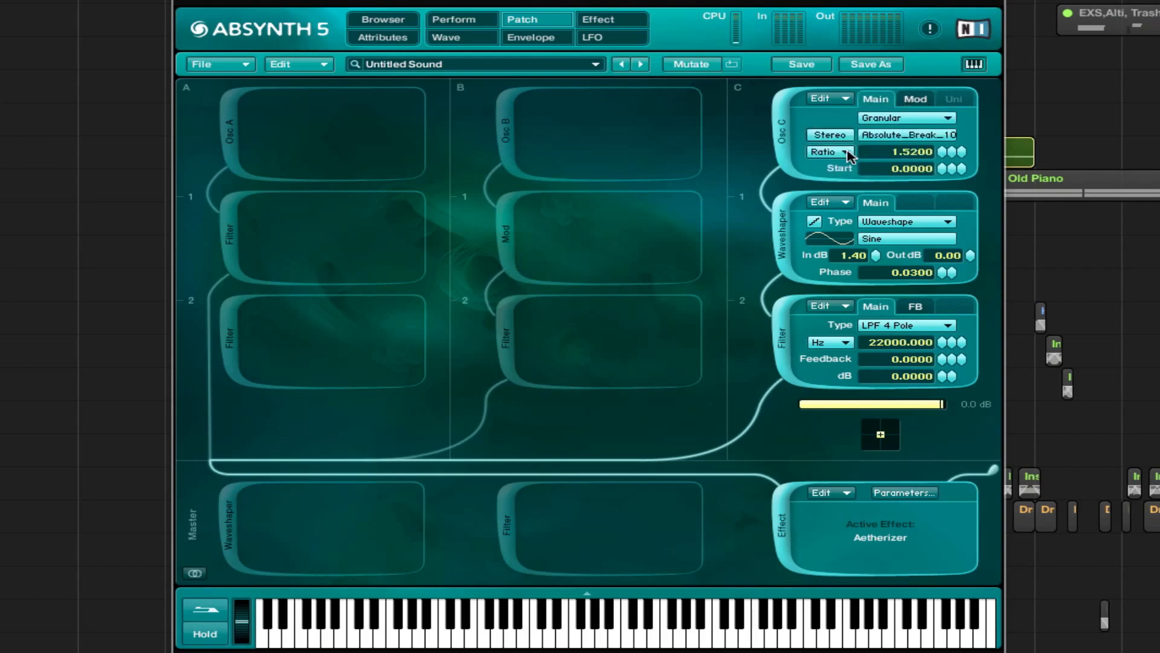
{"action": "left_click", "coordinate": [917, 99]}
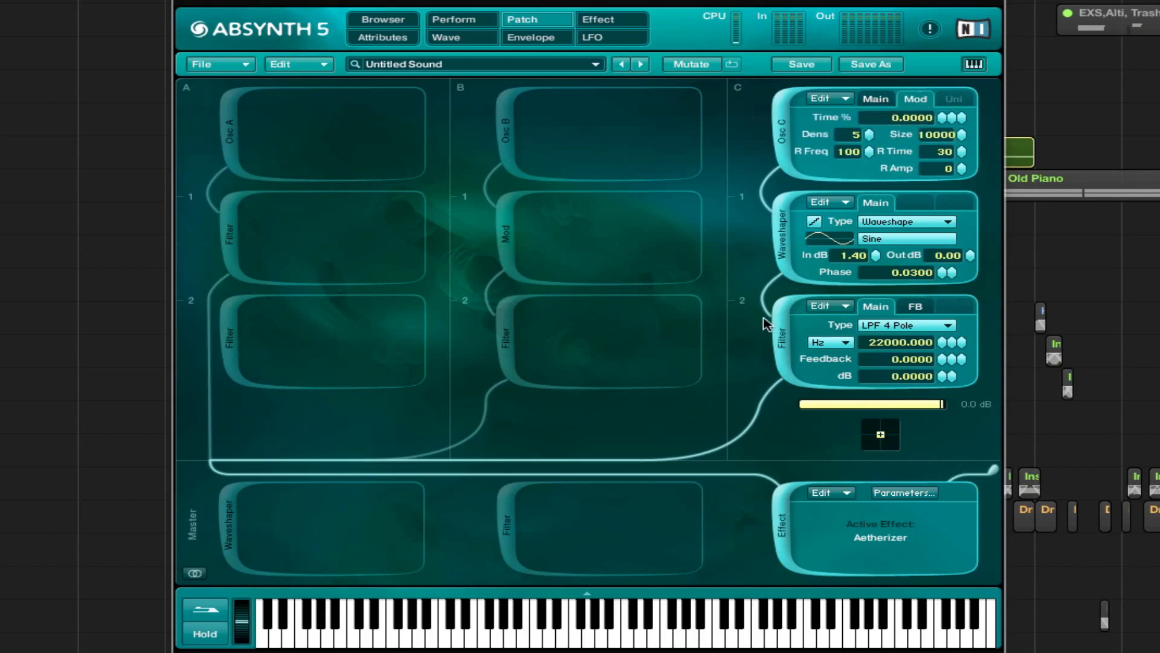
{"action": "left_click", "coordinate": [788, 333]}
{"action": "left_click", "coordinate": [788, 237]}
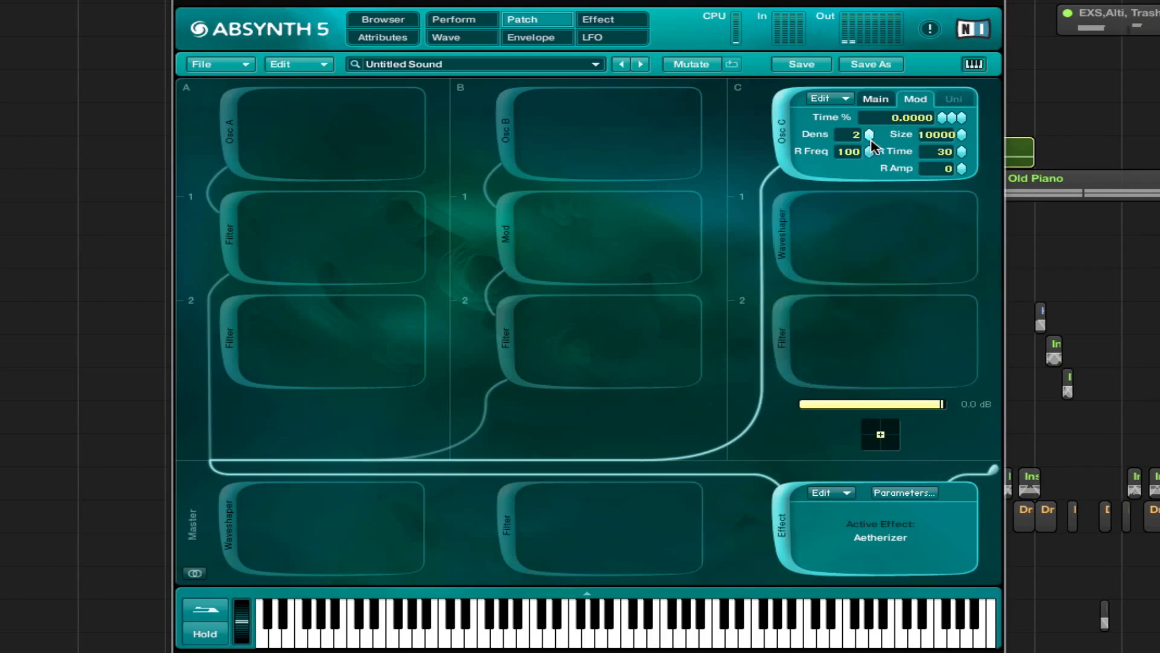
- Try the granular oscillator with a density of 2, time randomness of 0 and amplitude randomness of 33, and vary its frequency randomness
{"action": "left_click_drag", "start_coordinate": [871, 141], "coordinate": [872, 137]}
{"action": "left_click_drag", "start_coordinate": [871, 153], "coordinate": [858, 300]}
{"action": "left_click_drag", "start_coordinate": [872, 159], "coordinate": [915, 46]}
{"action": "left_click_drag", "start_coordinate": [965, 152], "coordinate": [902, 306]}
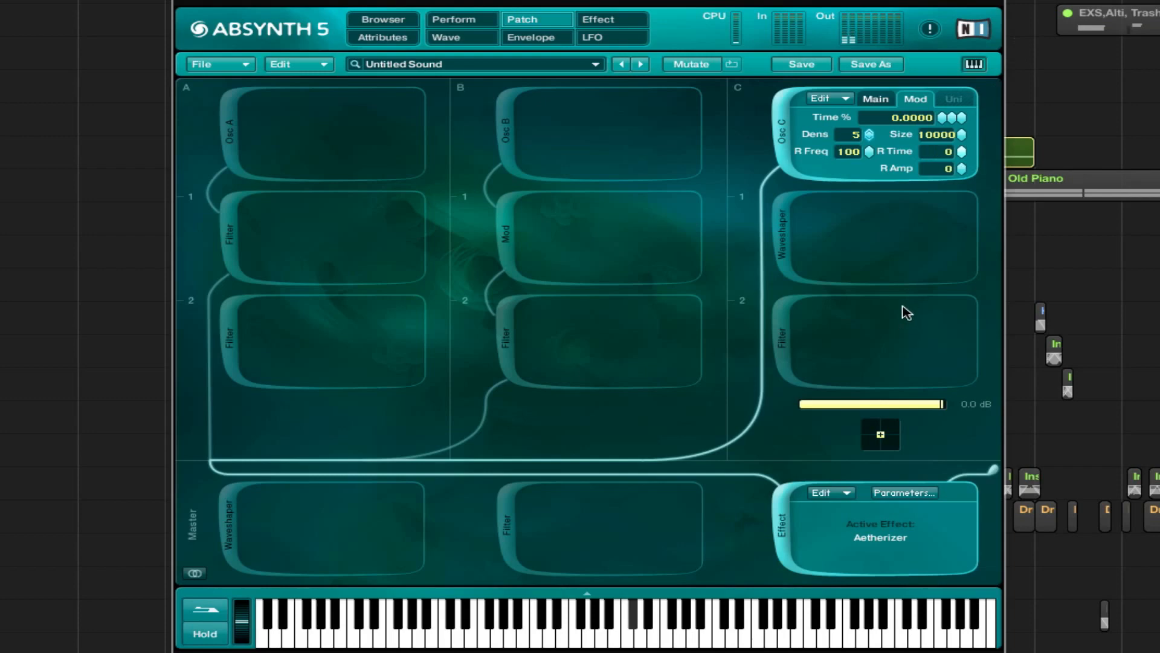
{"action": "mouse_move", "coordinate": [970, 151]}
{"action": "left_mouse_down"}
{"action": "mouse_move", "coordinate": [973, 133]}
{"action": "mouse_move", "coordinate": [965, 153]}
{"action": "left_mouse_up"}
{"action": "left_click_drag", "start_coordinate": [963, 170], "coordinate": [967, 193]}
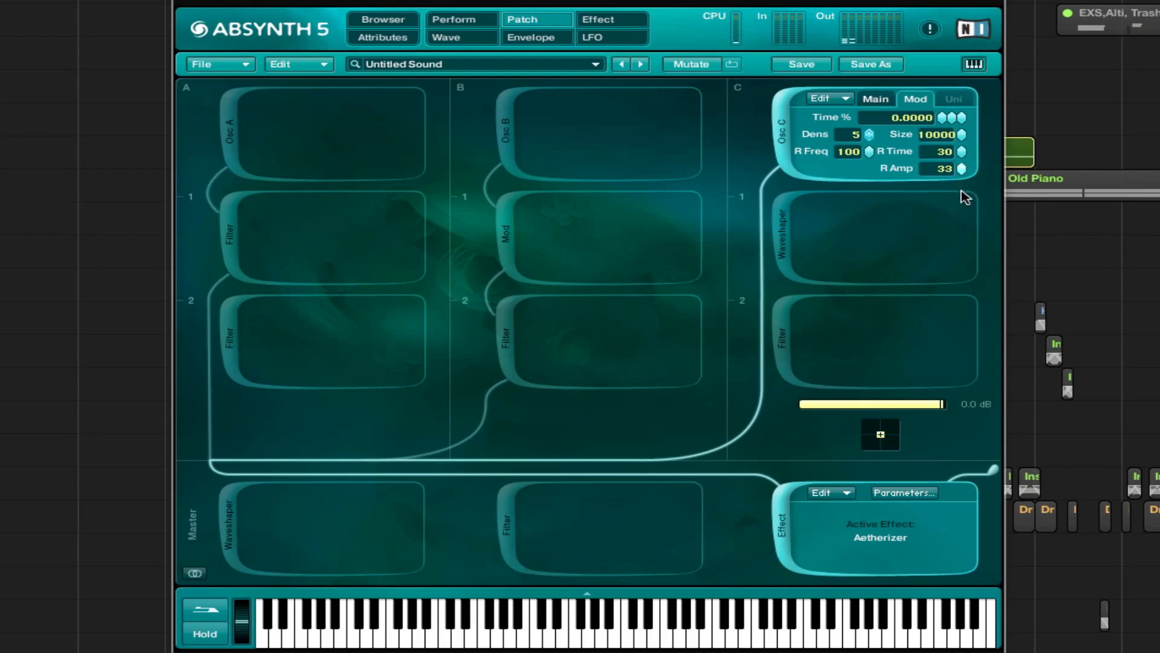
- Switch channel C's waveshaper and filter back on, and select the Filter C2 Freq envelope for editing
{"action": "left_click", "coordinate": [783, 242]}
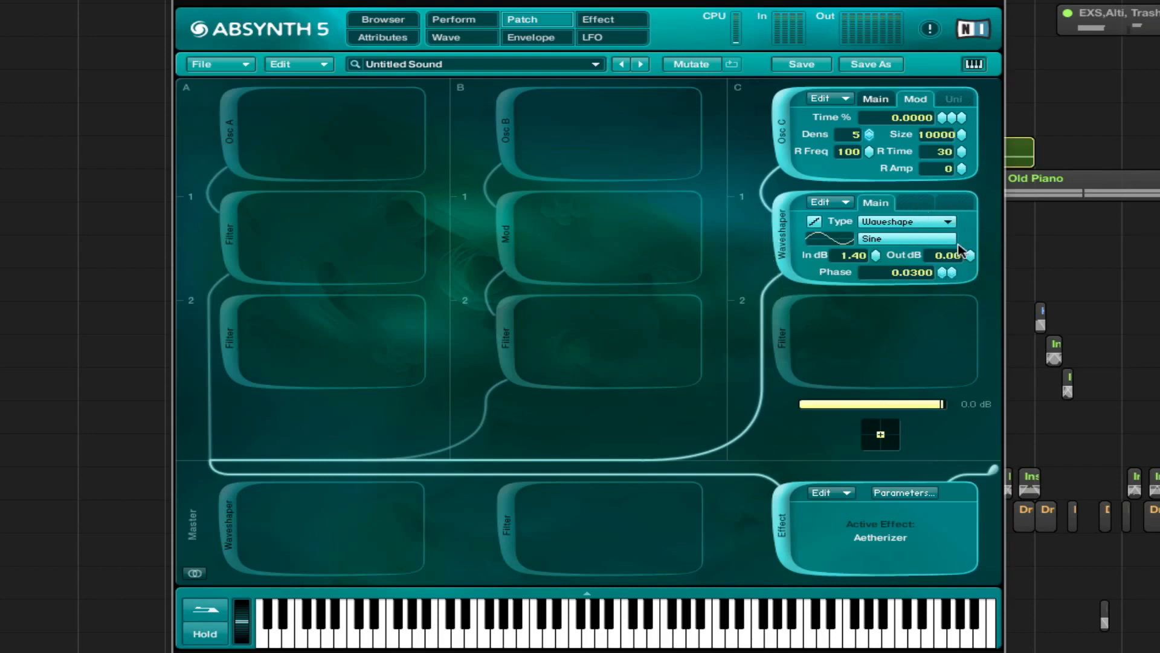
{"action": "left_click", "coordinate": [779, 357]}
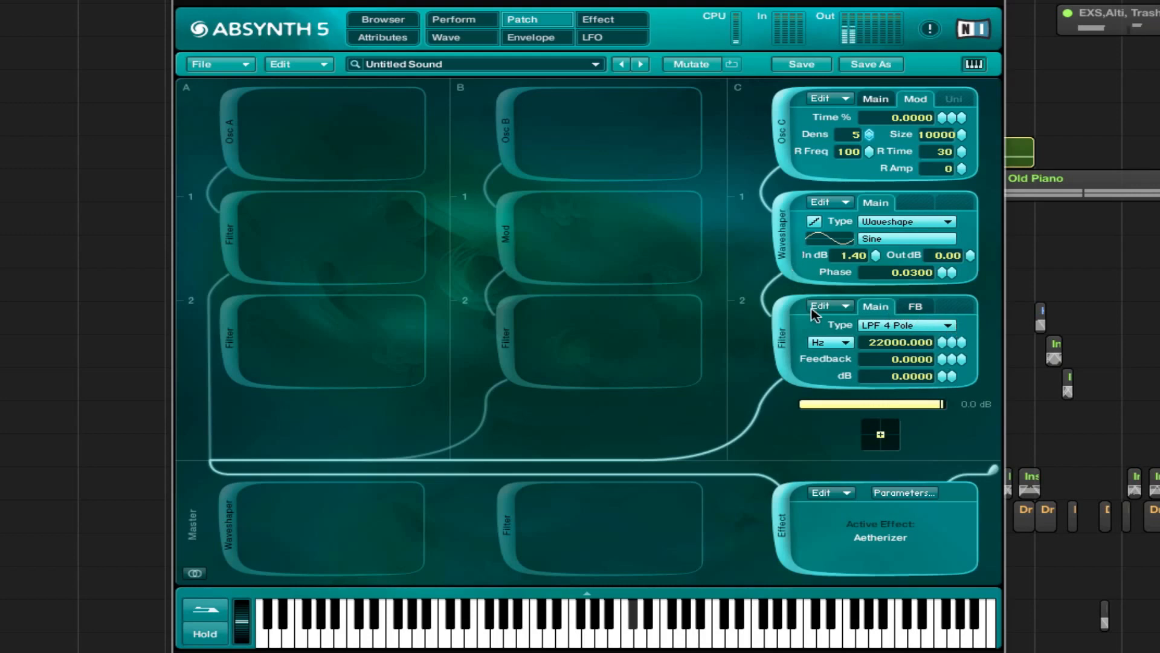
{"action": "left_click", "coordinate": [531, 37]}
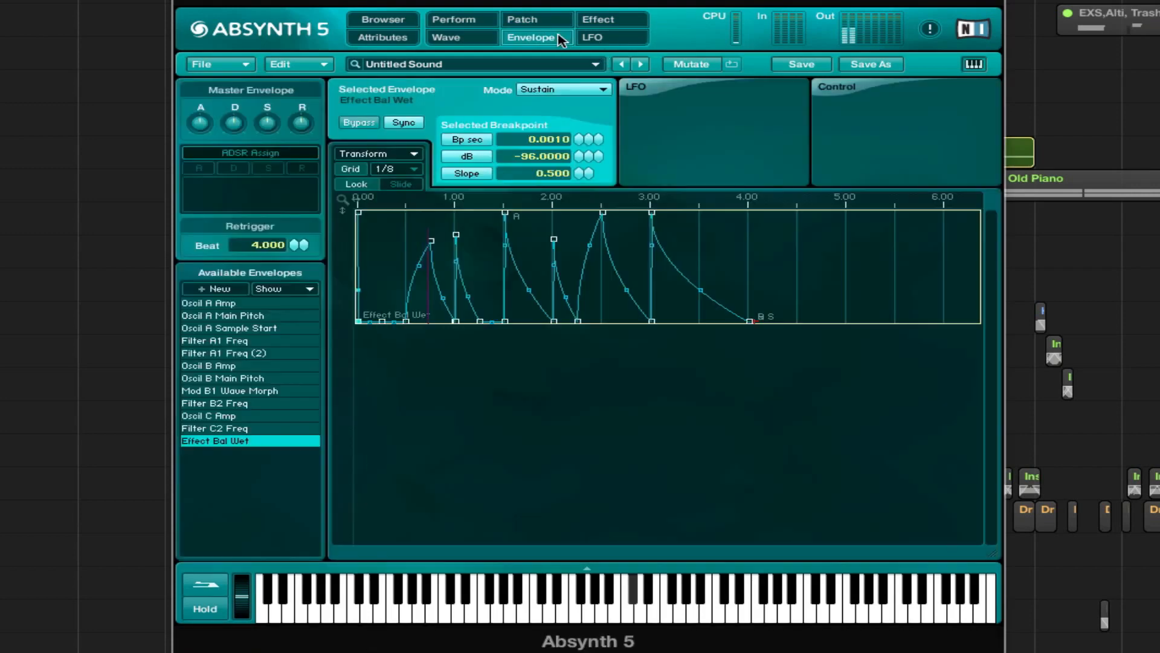
{"action": "left_click", "coordinate": [269, 390]}
{"action": "left_click", "coordinate": [265, 416]}
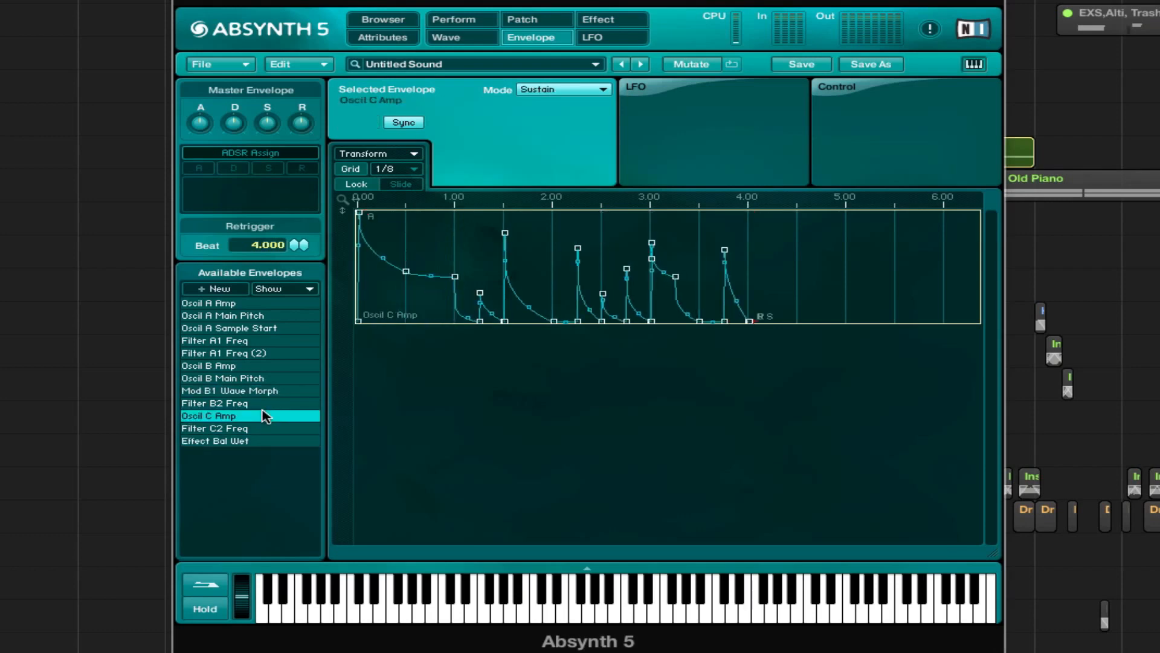
{"action": "left_click", "coordinate": [266, 403]}
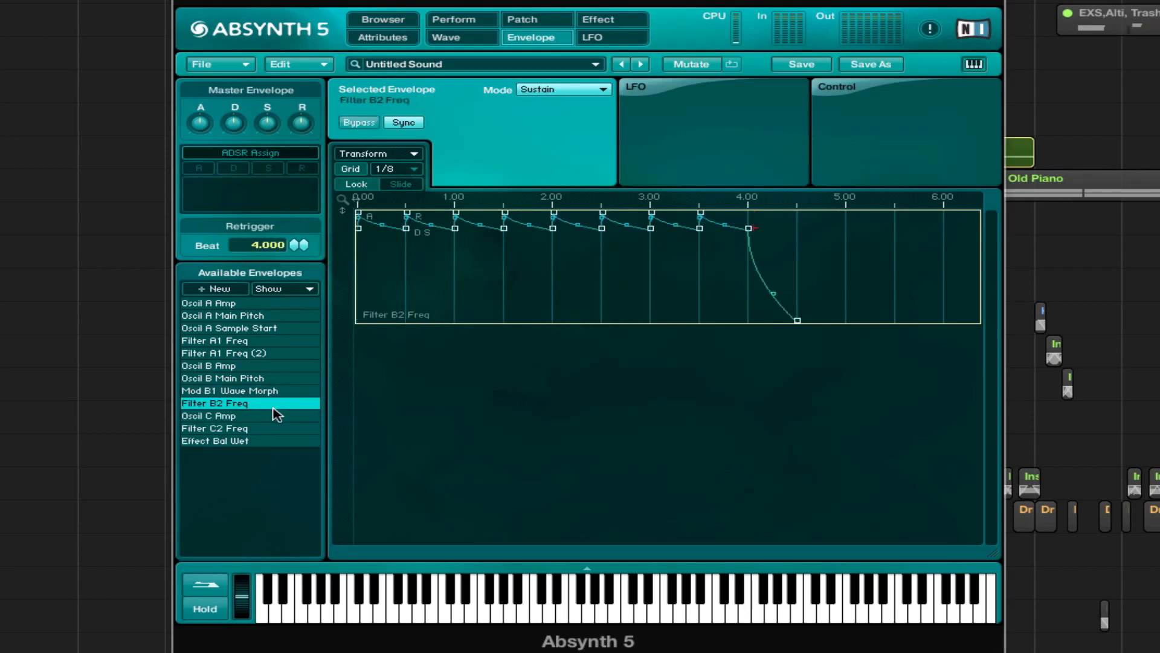
{"action": "left_click", "coordinate": [260, 430]}
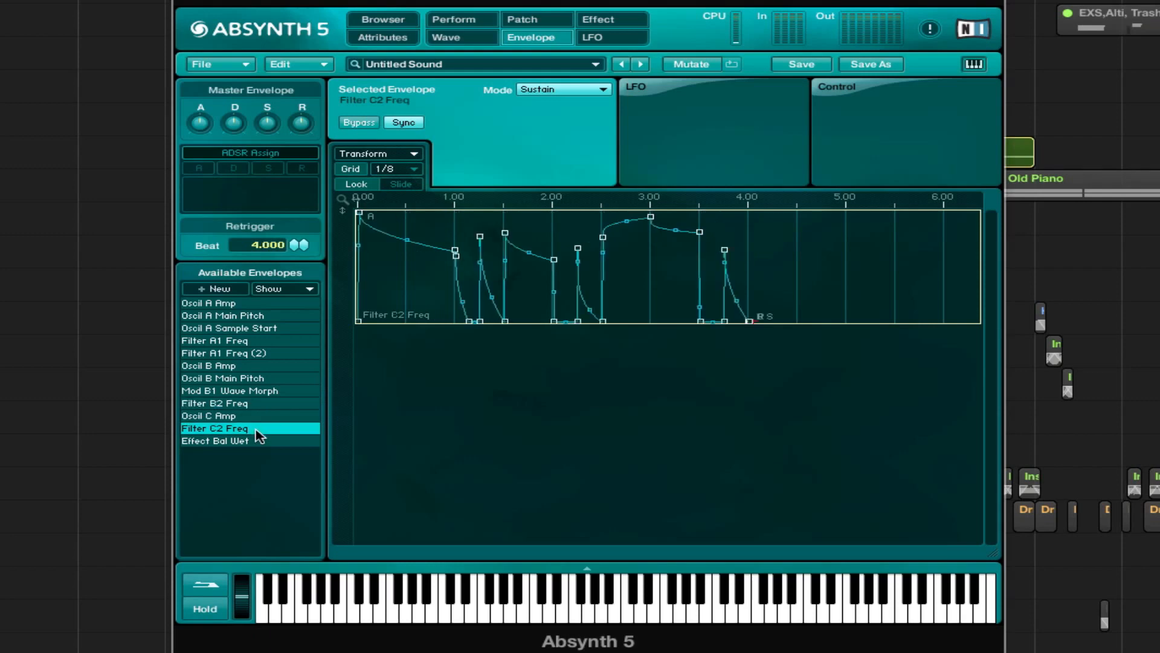
- Reshape the first beat of the Filter C2 Freq envelope to dip at 0.50 and rise to about 552 Hz at 1.00
{"action": "left_click", "coordinate": [453, 246]}
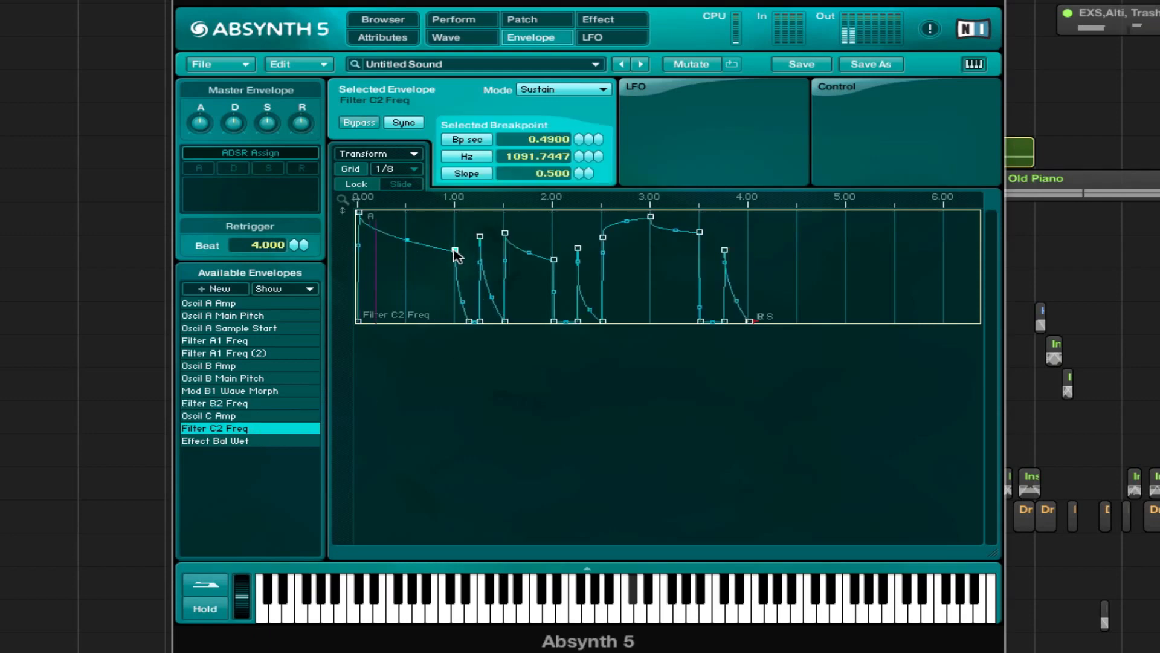
{"action": "right_click", "coordinate": [454, 249]}
{"action": "left_click_drag", "start_coordinate": [455, 251], "coordinate": [451, 315]}
{"action": "mouse_move", "coordinate": [455, 250]}
{"action": "left_mouse_down"}
{"action": "mouse_move", "coordinate": [444, 284]}
{"action": "mouse_move", "coordinate": [406, 321]}
{"action": "mouse_move", "coordinate": [456, 281]}
{"action": "mouse_move", "coordinate": [455, 259]}
{"action": "left_mouse_up"}
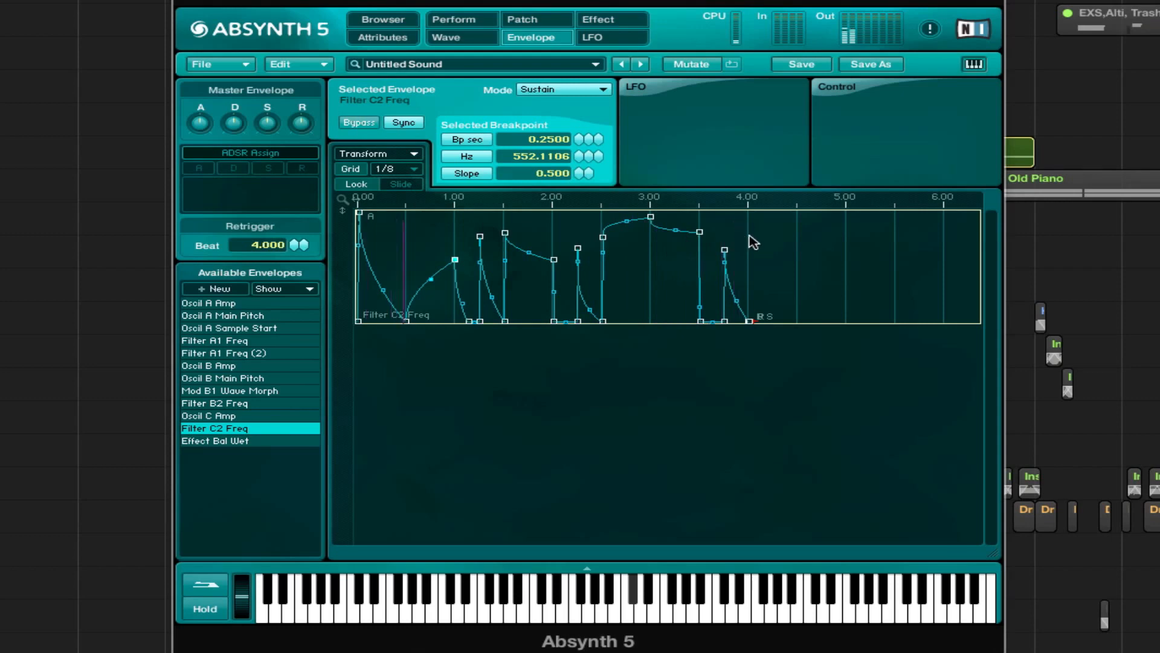
- Lower the envelope breakpoint at 3.00 to 20 Hz, raise the one at 3.50 to 20480 Hz, and delete the extra breakpoints at 3.00
{"action": "left_click_drag", "start_coordinate": [662, 221], "coordinate": [651, 307]}
{"action": "left_click_drag", "start_coordinate": [701, 232], "coordinate": [712, 209]}
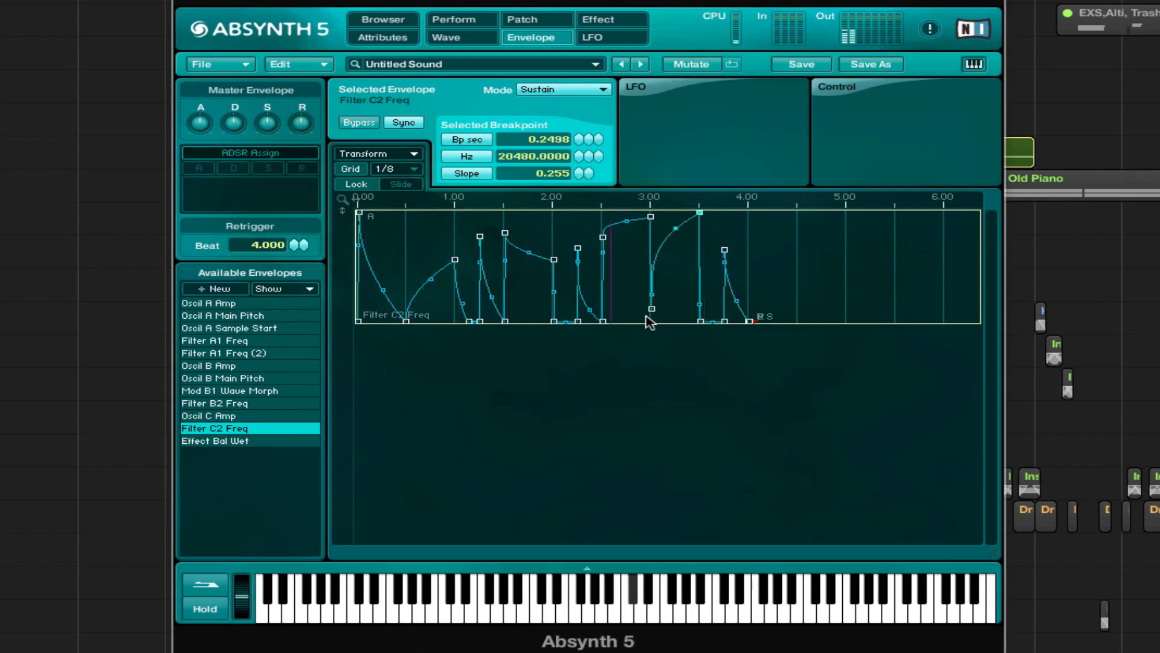
{"action": "left_click_drag", "start_coordinate": [654, 310], "coordinate": [660, 336]}
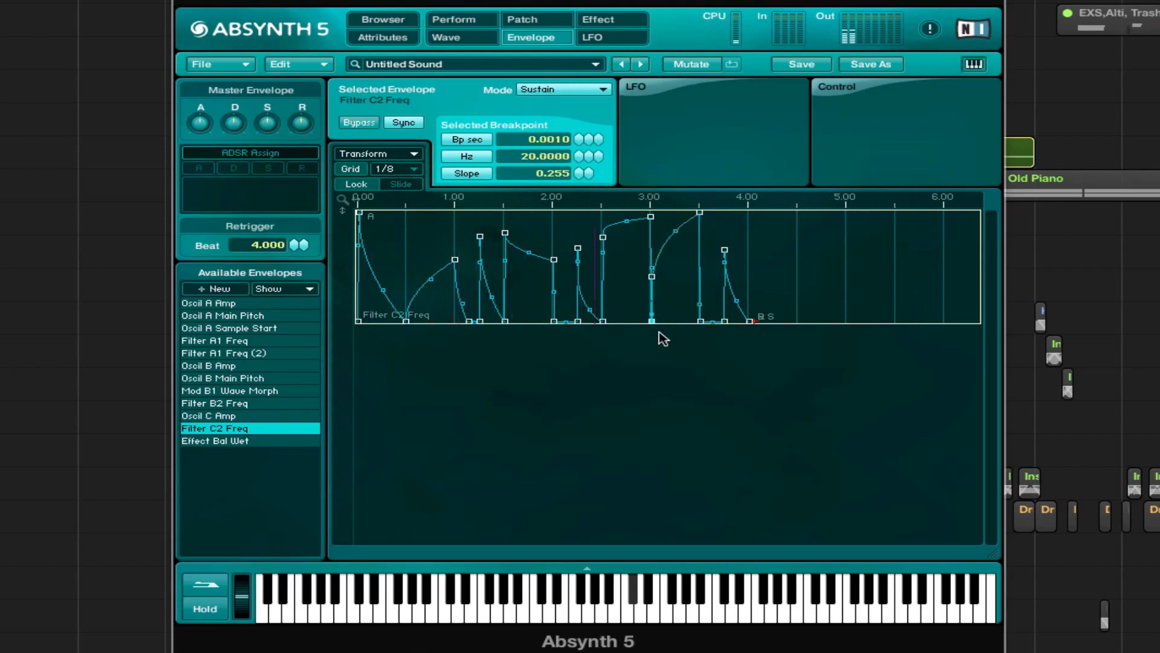
{"action": "double_click", "coordinate": [652, 217]}
{"action": "double_click", "coordinate": [653, 276]}
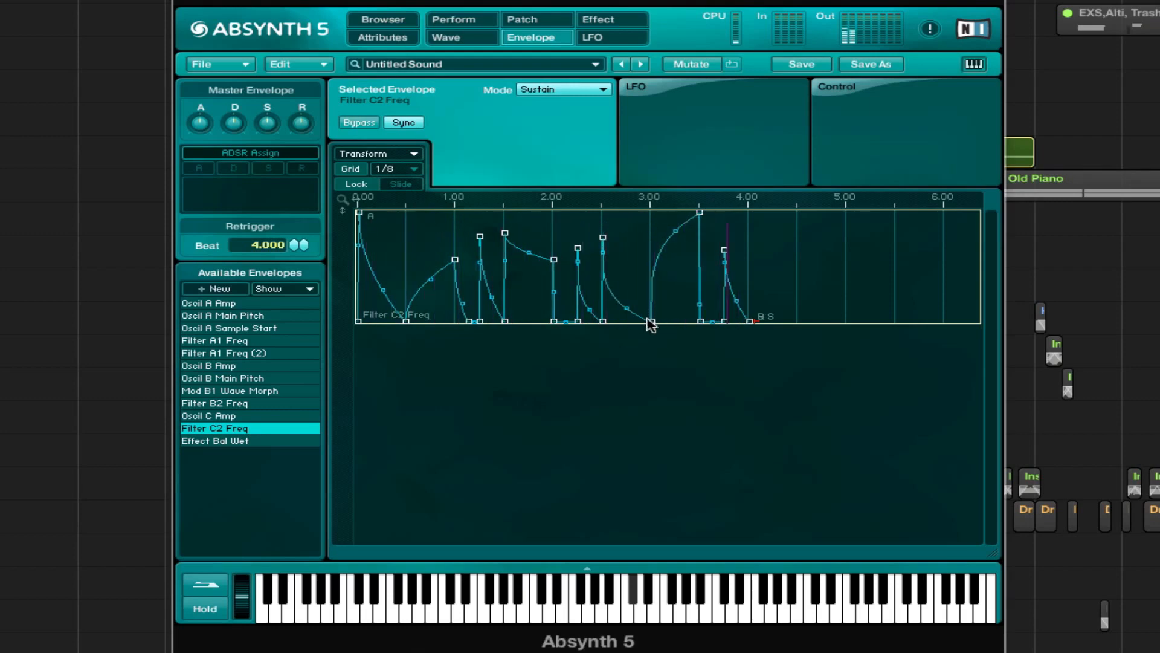
- Set the envelope breakpoint at 3.00 to about 831 Hz and the one at 3.50 to about 1092 Hz
{"action": "left_click_drag", "start_coordinate": [652, 321], "coordinate": [661, 254]}
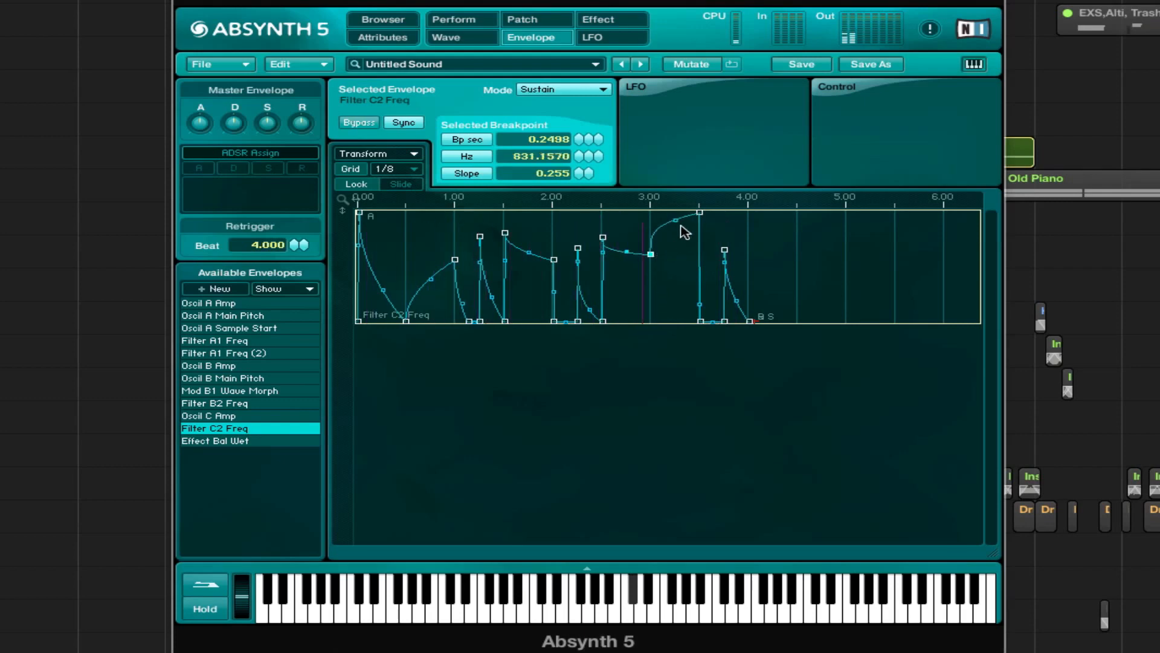
{"action": "left_click", "coordinate": [700, 213]}
{"action": "left_click_drag", "start_coordinate": [703, 213], "coordinate": [700, 250]}
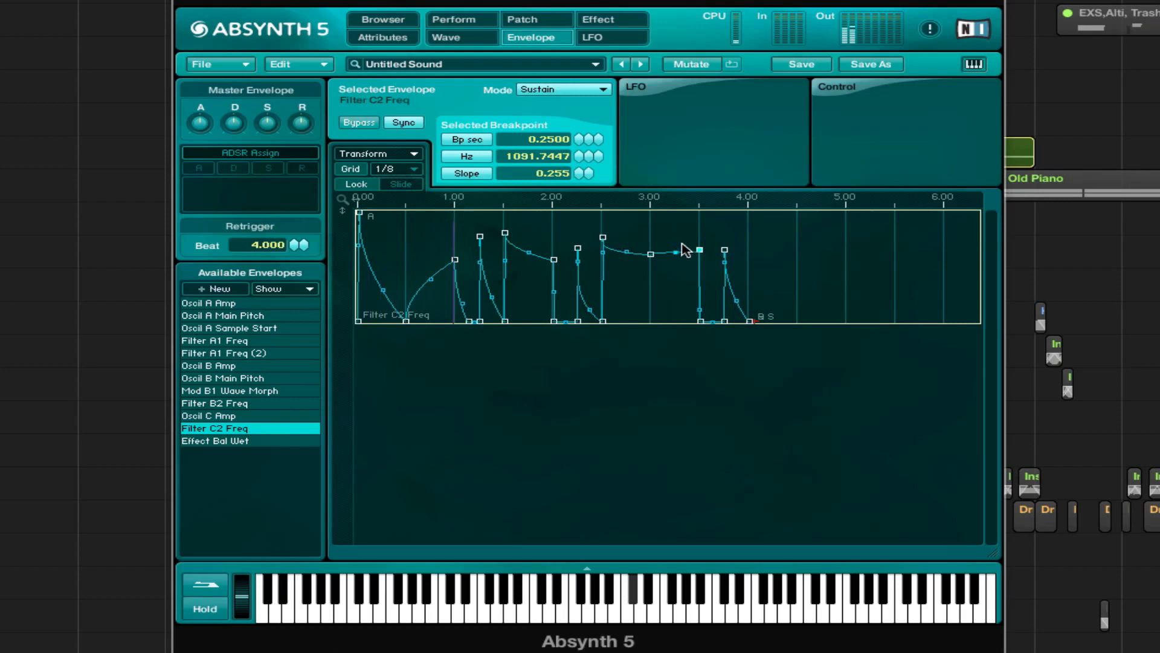
- Select all breakpoints of the Filter C2 Freq envelope and shift them together so the lowest ones sit at about 22 Hz
{"action": "left_click_drag", "start_coordinate": [806, 293], "coordinate": [279, 227]}
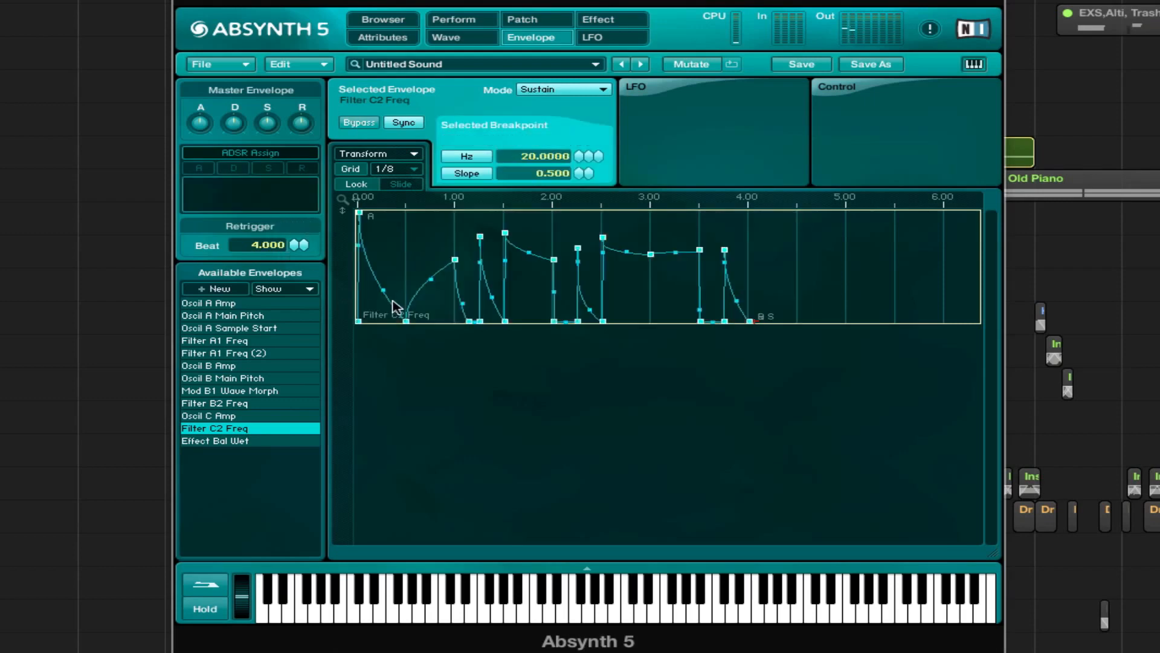
{"action": "mouse_move", "coordinate": [405, 319]}
{"action": "left_mouse_down"}
{"action": "mouse_move", "coordinate": [431, 230]}
{"action": "mouse_move", "coordinate": [417, 323]}
{"action": "left_mouse_up"}
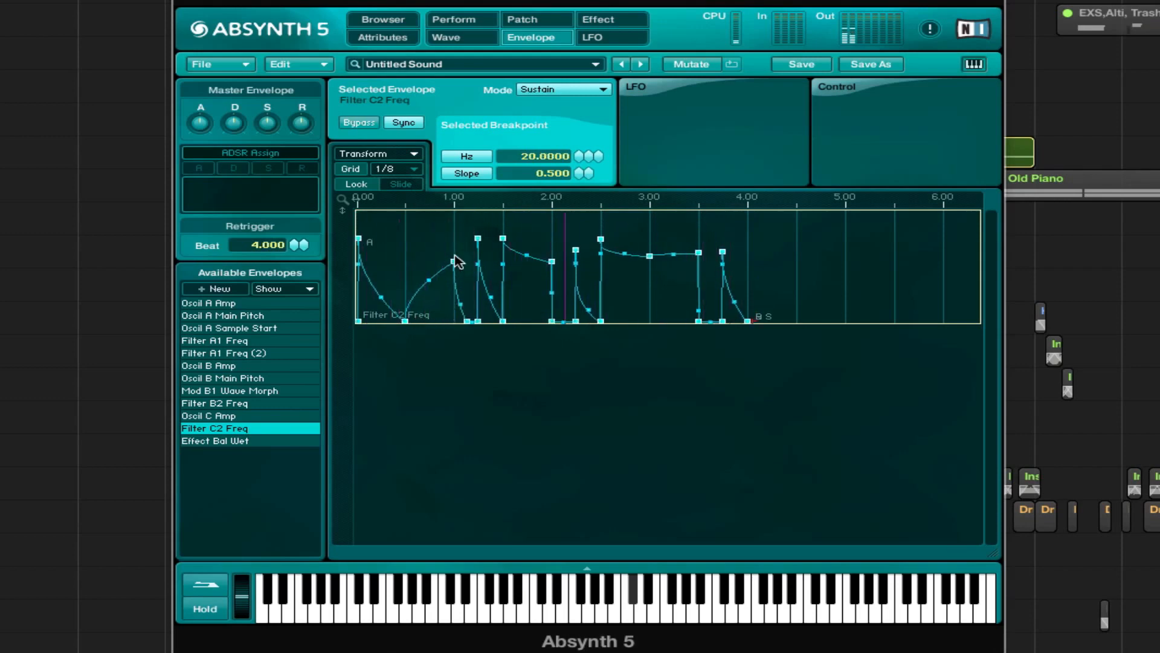
{"action": "left_click_drag", "start_coordinate": [454, 260], "coordinate": [455, 240]}
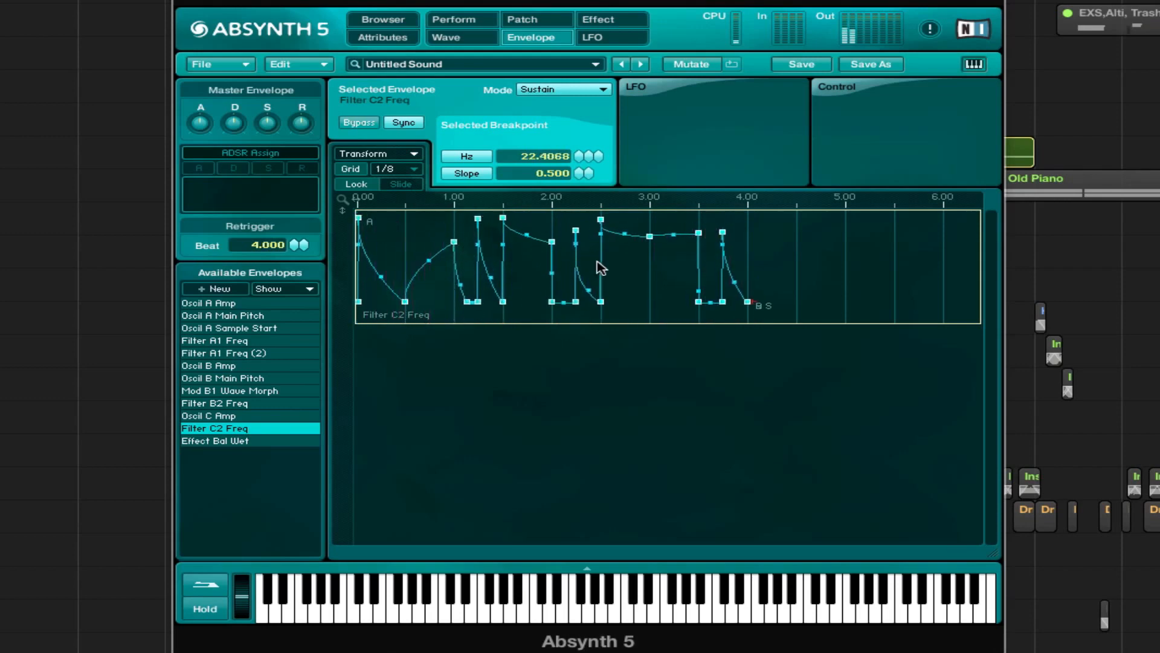
- Reselect every breakpoint of the envelope and assign the Env: Filter Freq macro to both time and amplitude control
{"action": "left_click", "coordinate": [802, 281]}
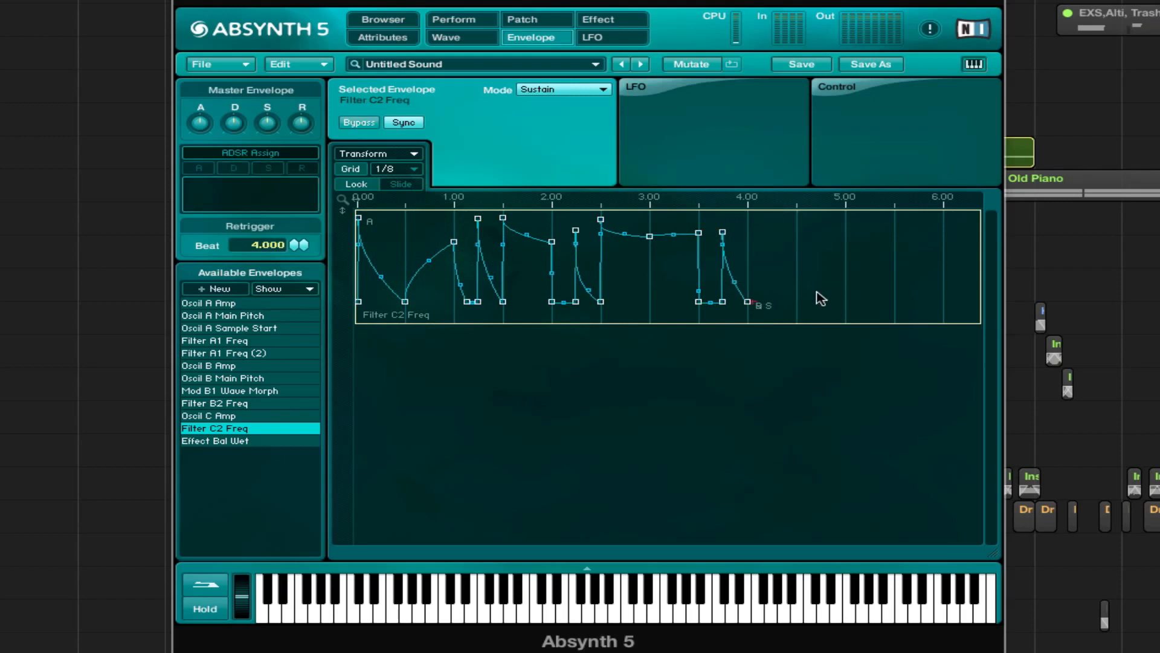
{"action": "left_click_drag", "start_coordinate": [821, 298], "coordinate": [297, 272]}
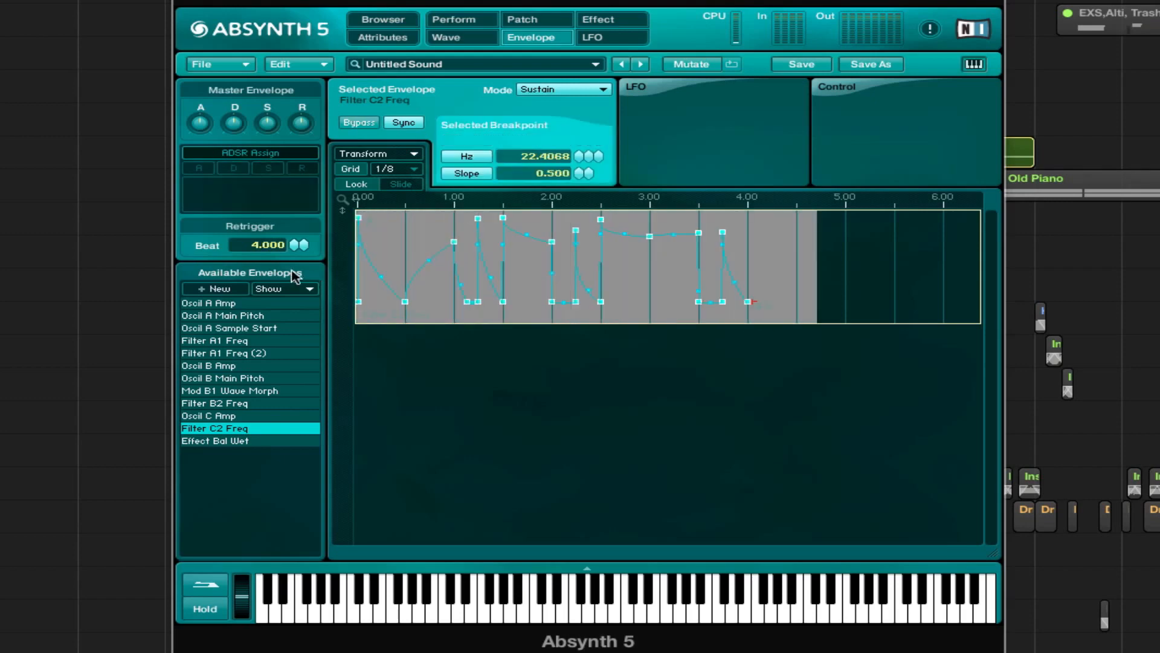
{"action": "left_click", "coordinate": [844, 93]}
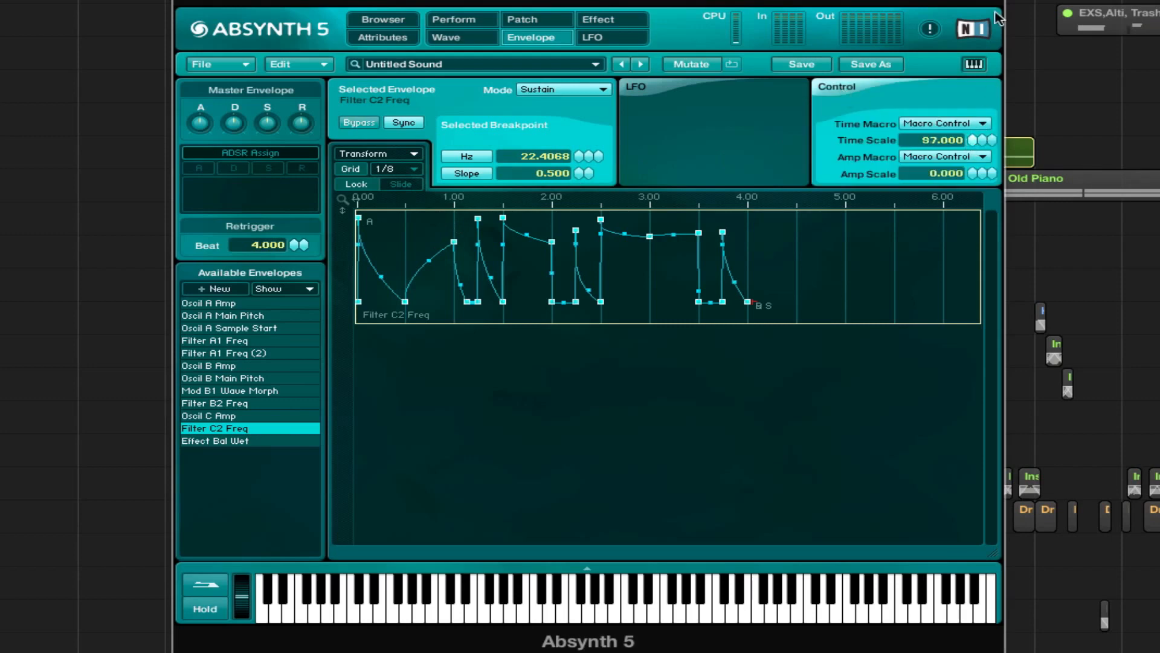
{"action": "left_click", "coordinate": [454, 19]}
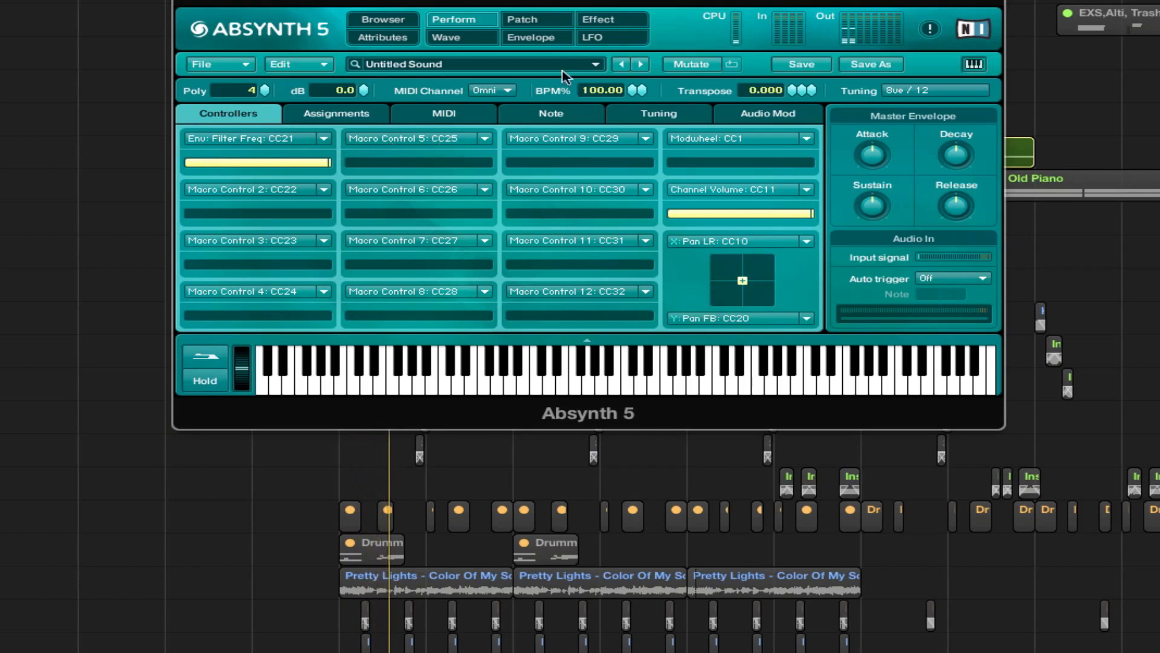
{"action": "left_click", "coordinate": [529, 37]}
- Try the macro on envelope timing only, with the amp scale set to 0
{"action": "double_click", "coordinate": [951, 175]}
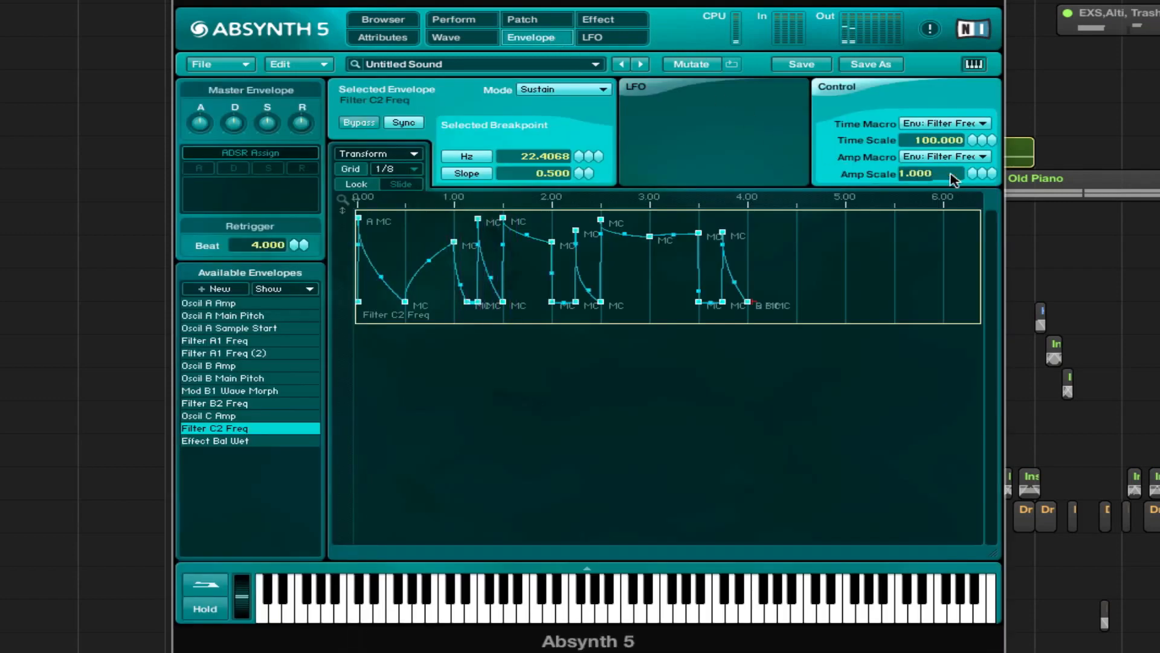
{"action": "type", "text": "0"}
{"action": "key", "text": "Return"}
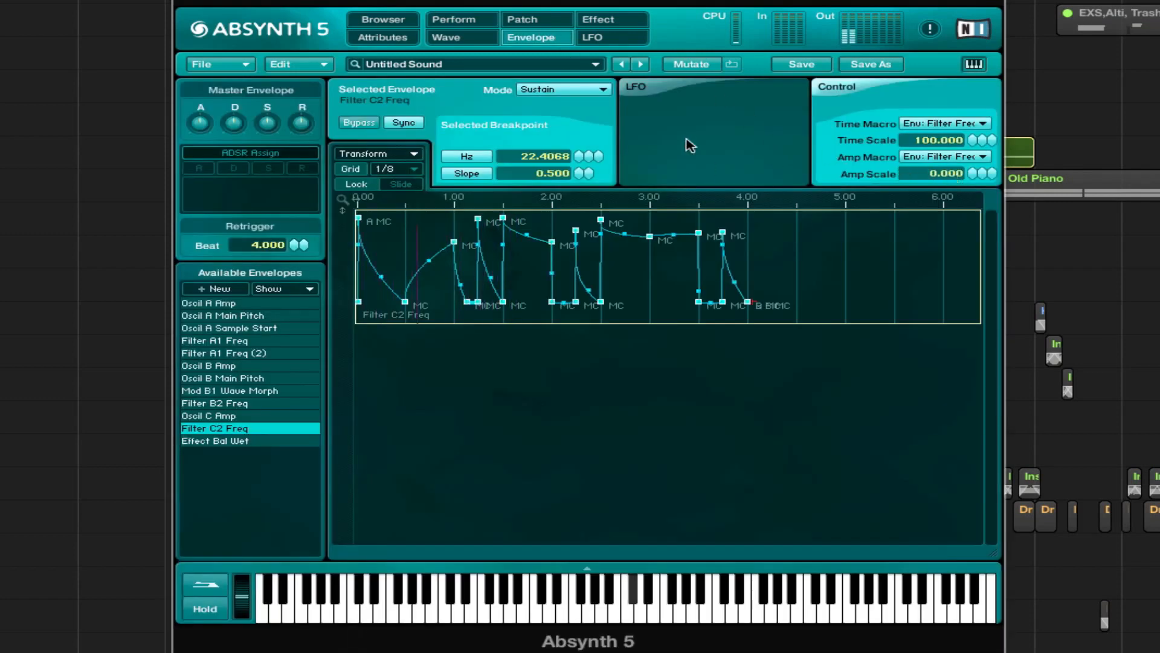
- Set the selected breakpoints' time scale to 0 and amp scale to 100
{"action": "double_click", "coordinate": [964, 140]}
{"action": "type", "text": "0"}
{"action": "key", "text": "Return"}
{"action": "double_click", "coordinate": [951, 174]}
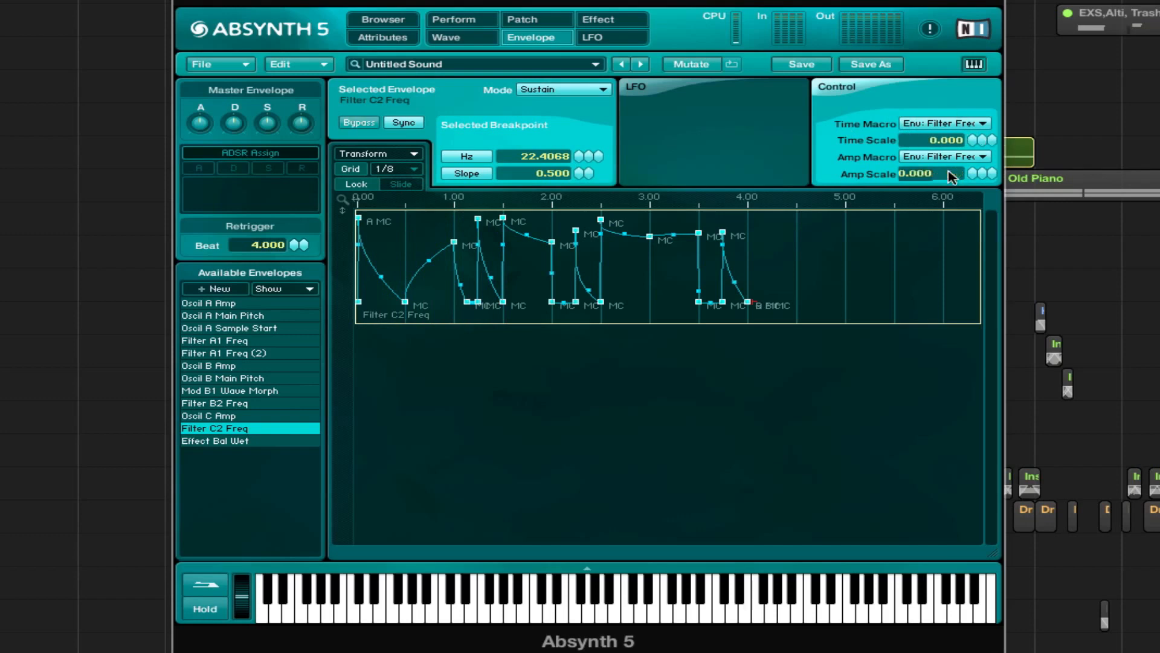
{"action": "type", "text": "100"}
{"action": "key", "text": "Return"}
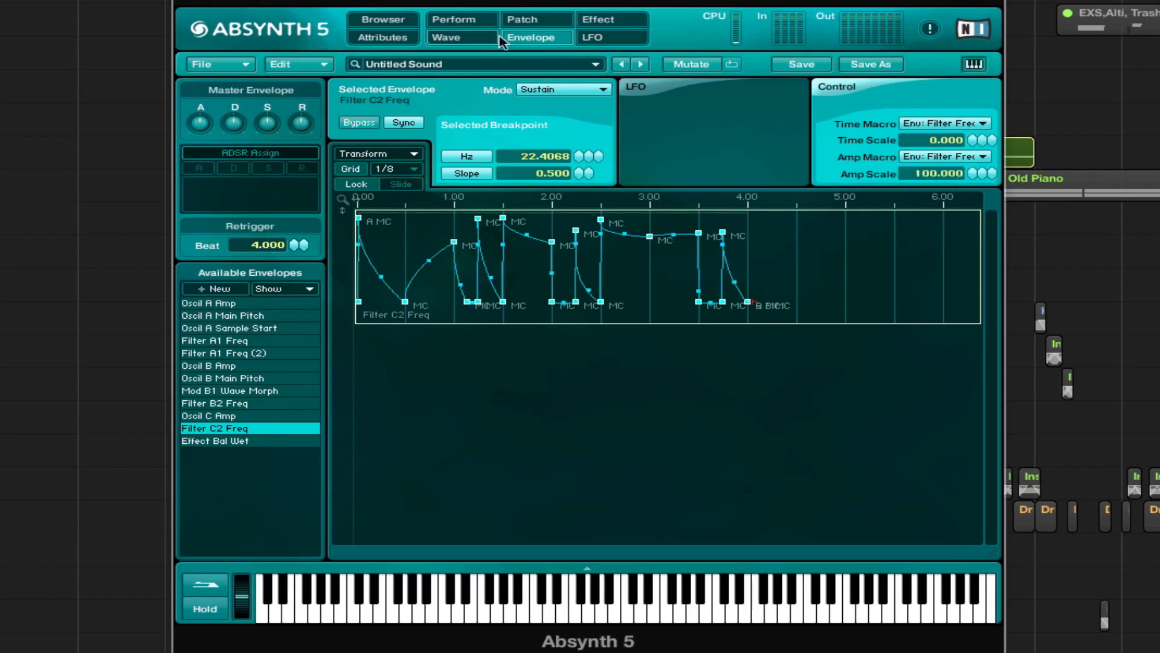
- Lower the Env: Filter Freq macro control to near its minimum, and return to the Filter C2 Freq envelope
{"action": "left_click", "coordinate": [454, 19]}
{"action": "left_click_drag", "start_coordinate": [310, 158], "coordinate": [185, 161]}
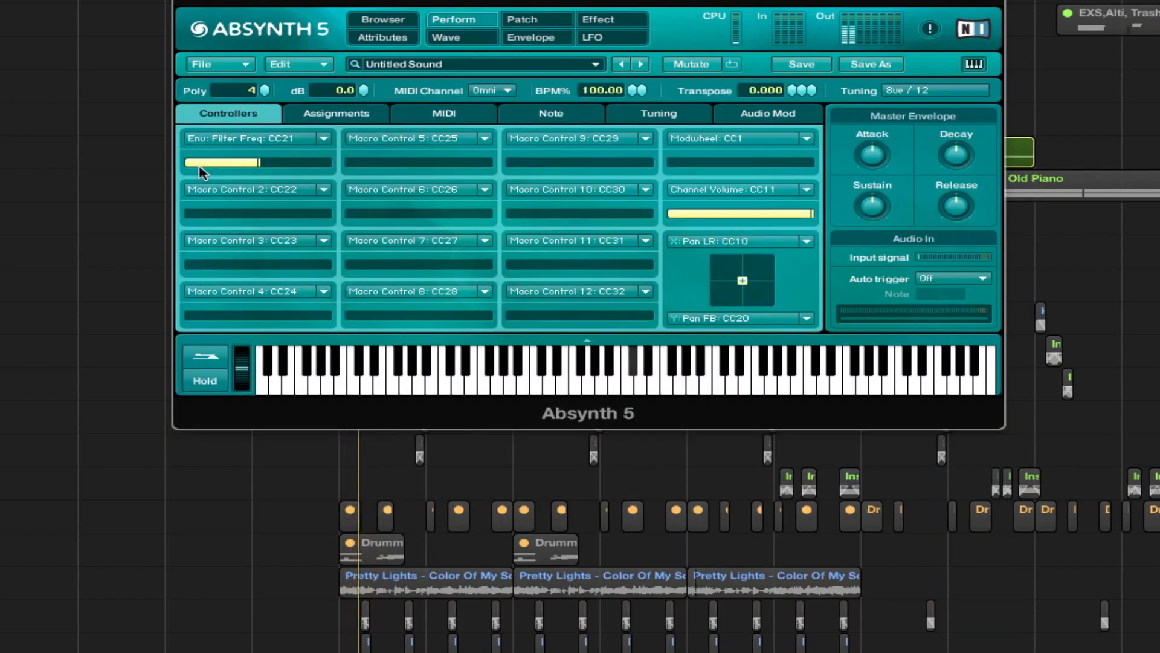
{"action": "left_click_drag", "start_coordinate": [86, 165], "coordinate": [126, 173]}
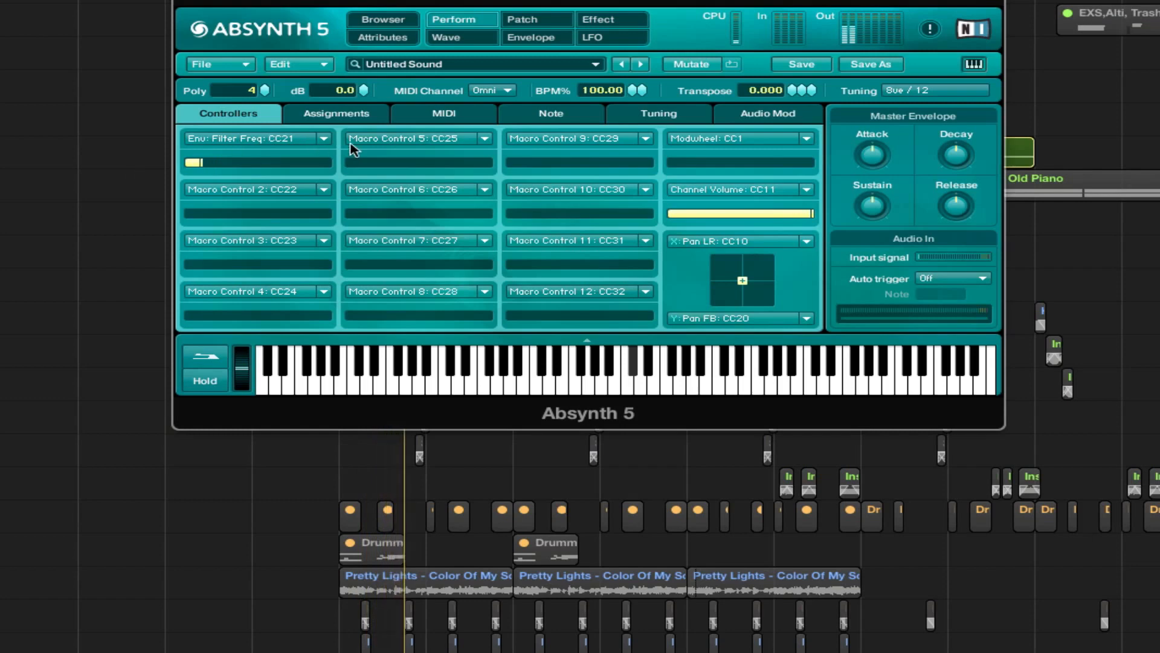
{"action": "left_click", "coordinate": [483, 37]}
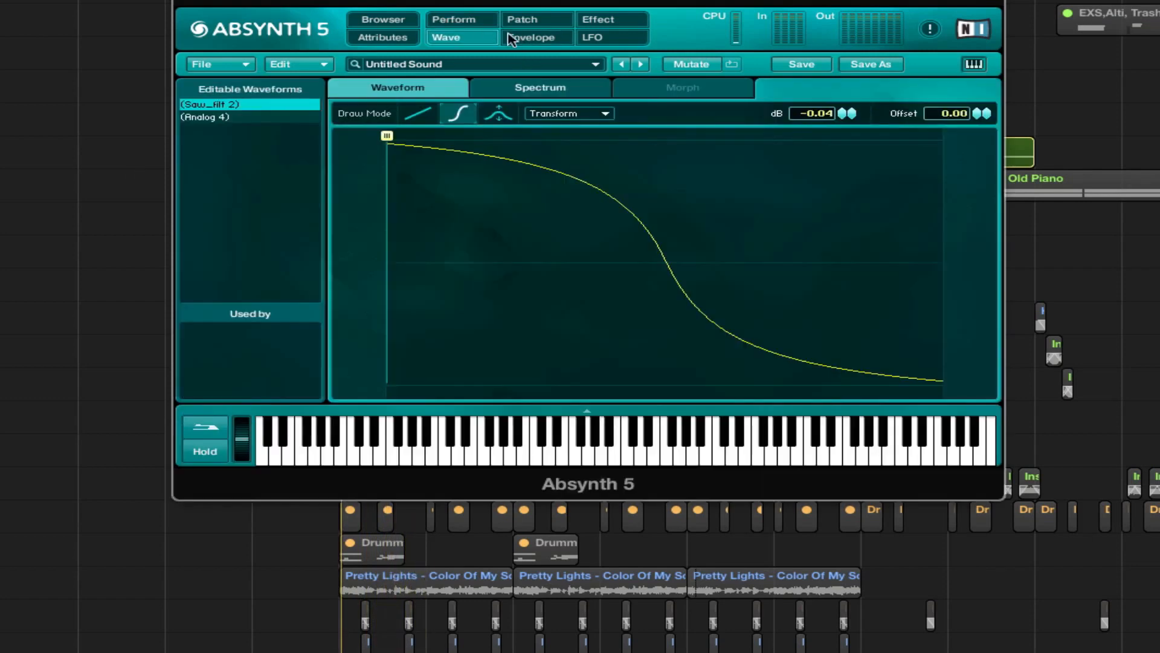
{"action": "left_click", "coordinate": [526, 39]}
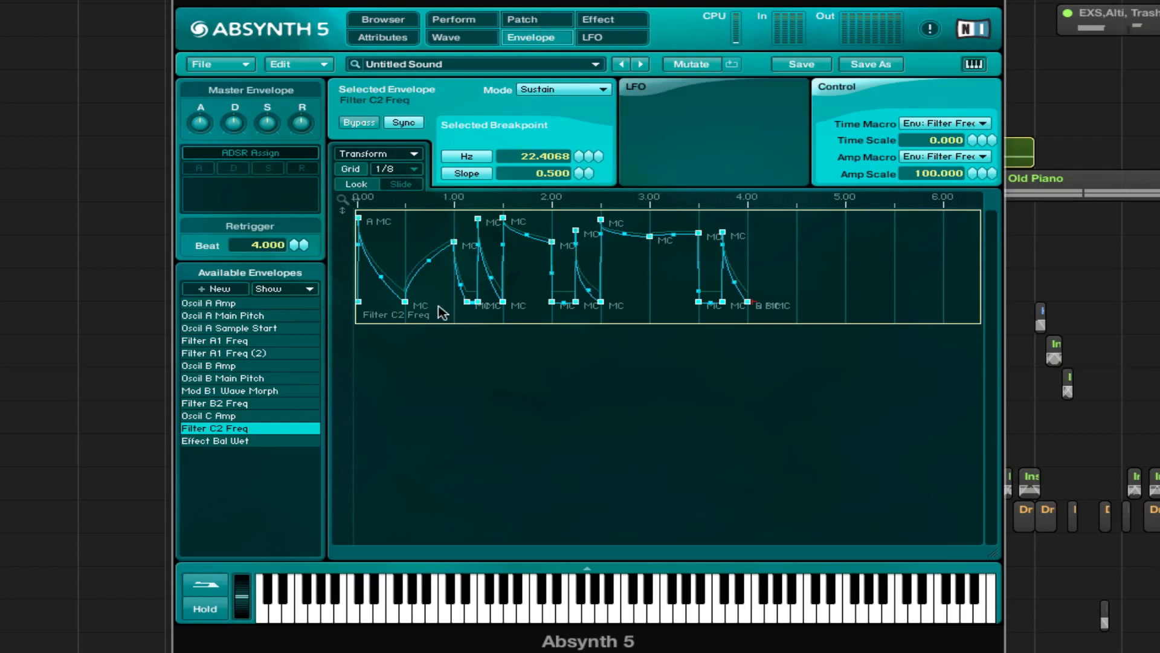
- Switch the Osc B channel on in the patch, check the Aetherizer settings, and switch the channel off again
{"action": "left_click", "coordinate": [550, 22]}
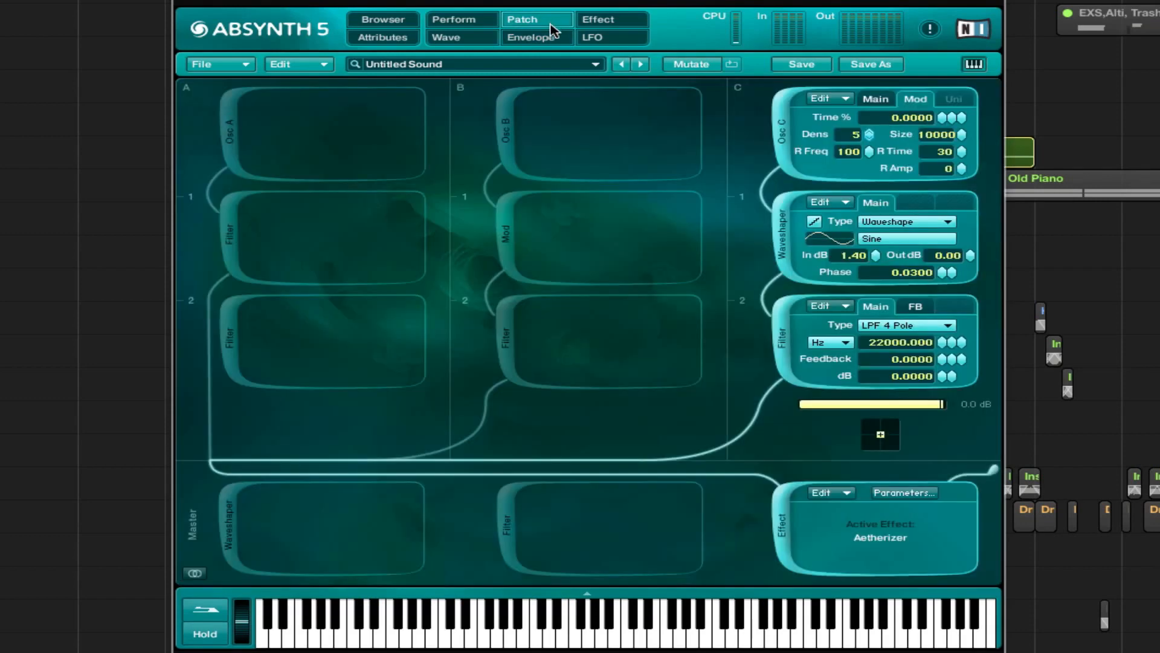
{"action": "left_click", "coordinate": [514, 120]}
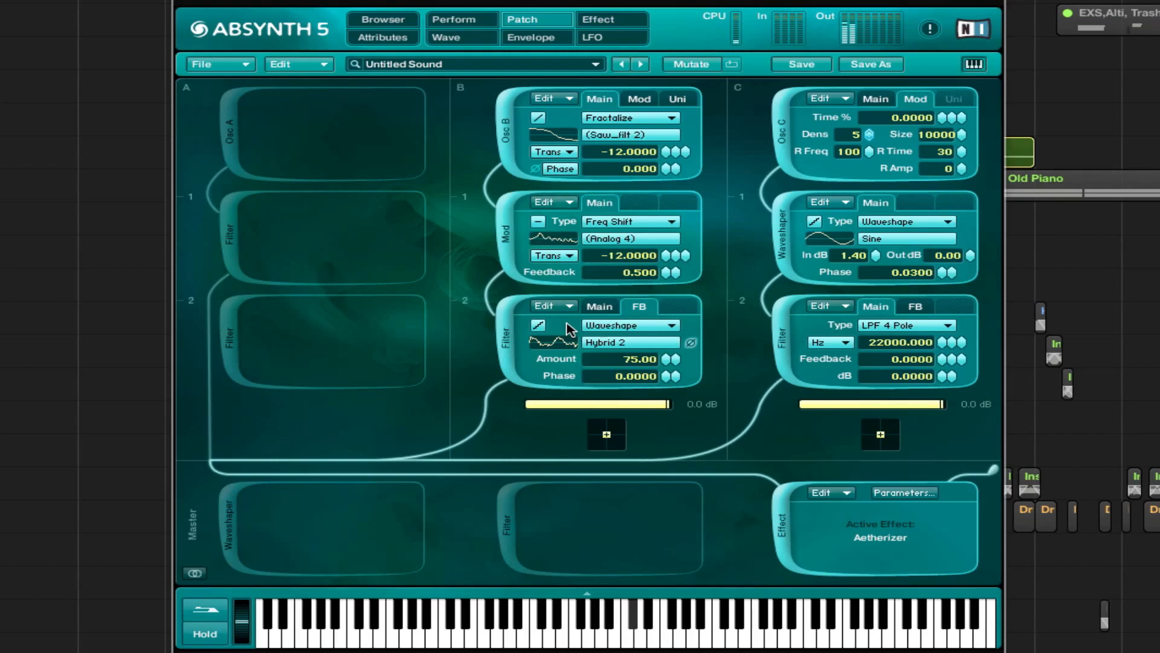
{"action": "left_click", "coordinate": [621, 22]}
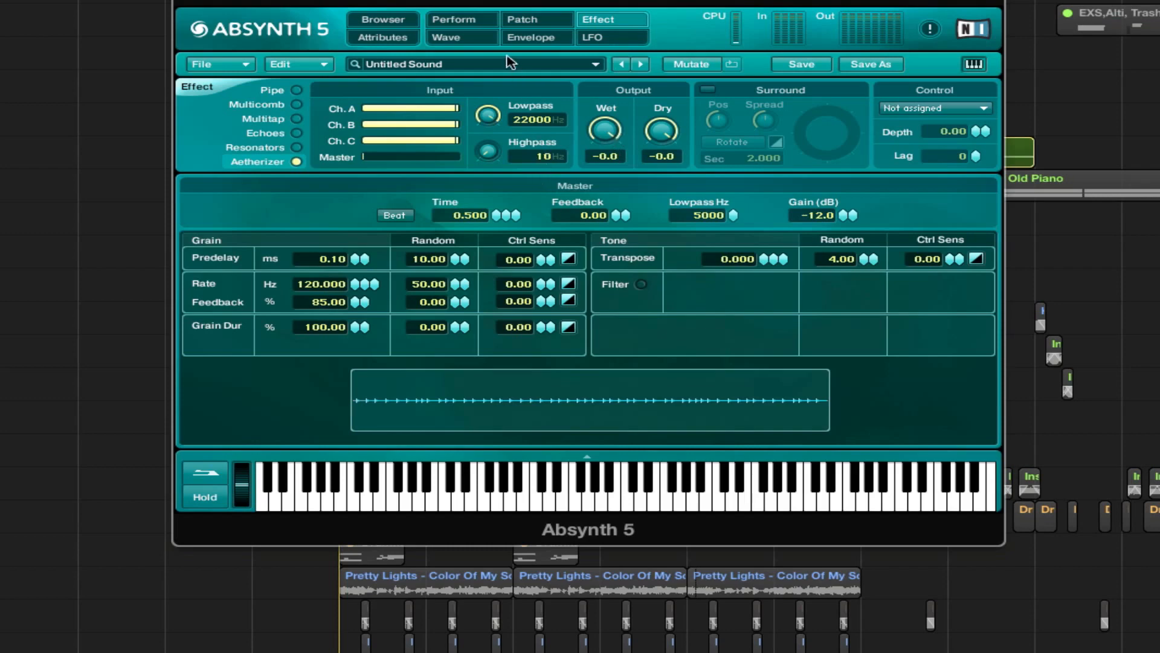
{"action": "left_click", "coordinate": [518, 21]}
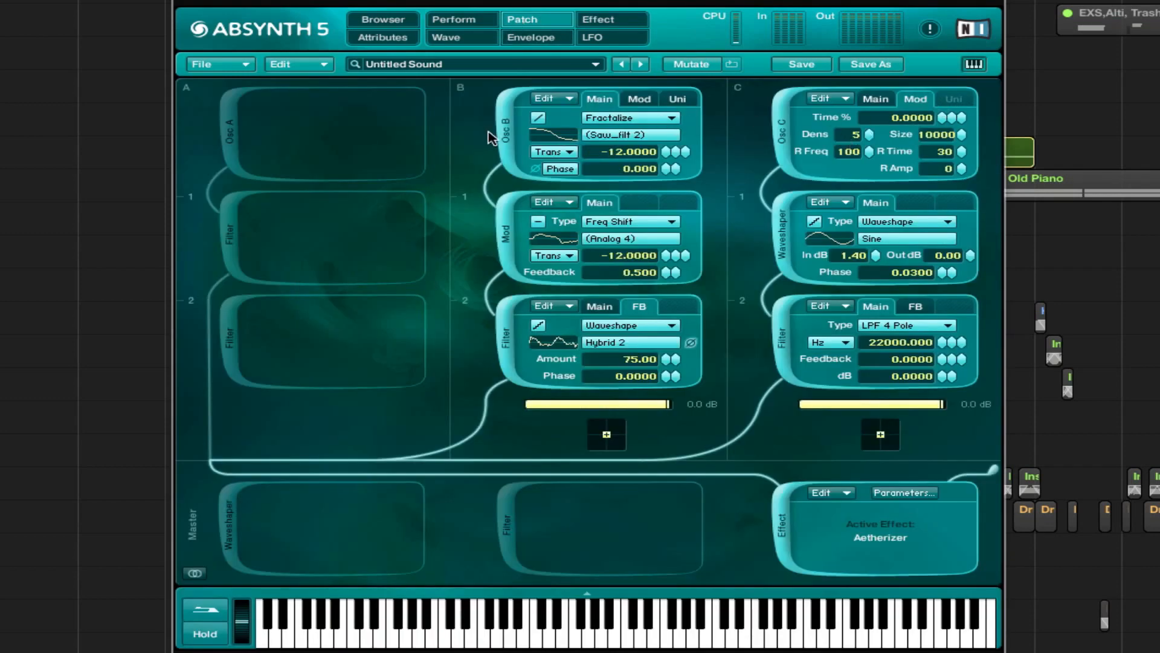
{"action": "left_click", "coordinate": [507, 132]}
- Try a different start position for Osc C's granular sample and set its Time to 100%
{"action": "left_click", "coordinate": [881, 99]}
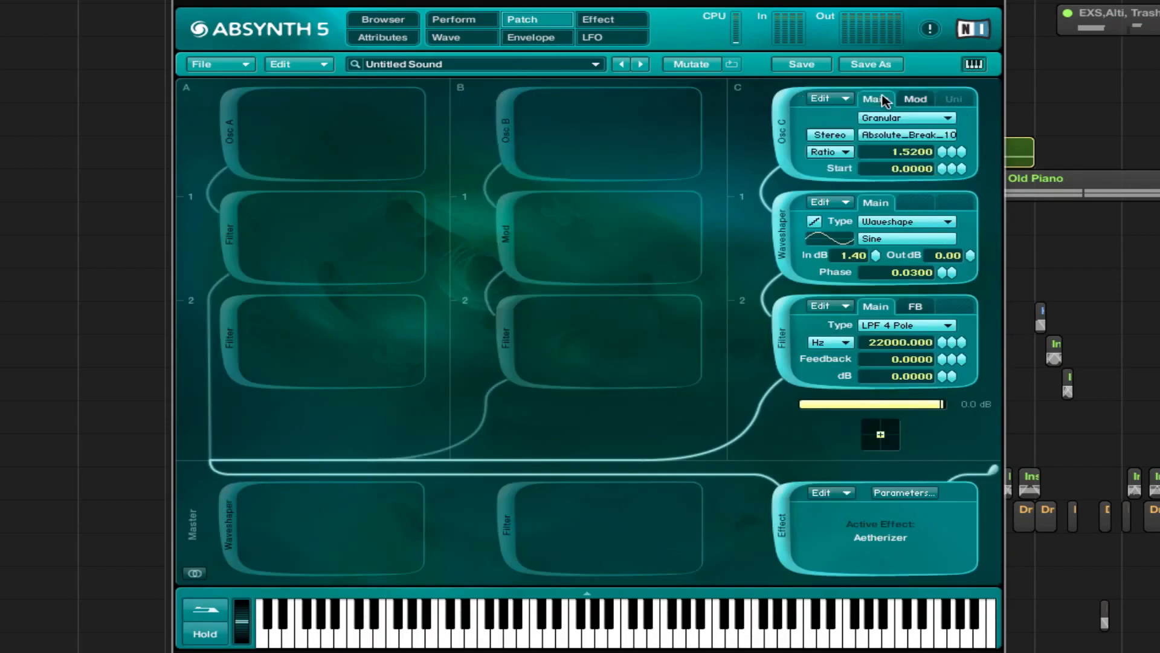
{"action": "left_click", "coordinate": [917, 99]}
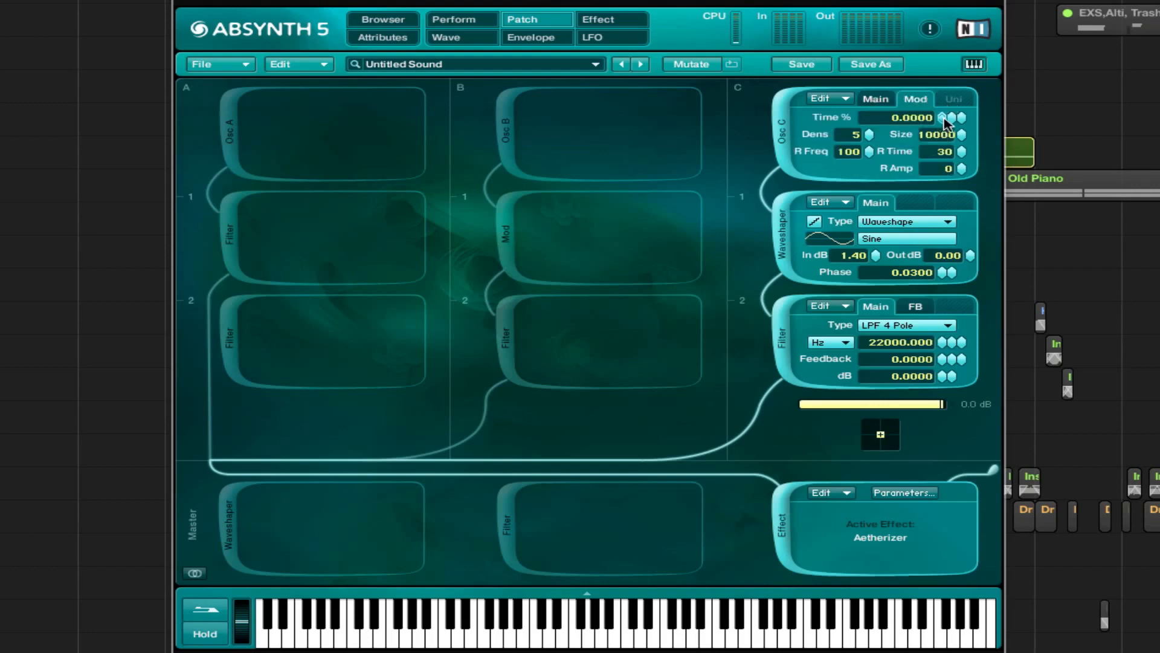
{"action": "left_click", "coordinate": [889, 99]}
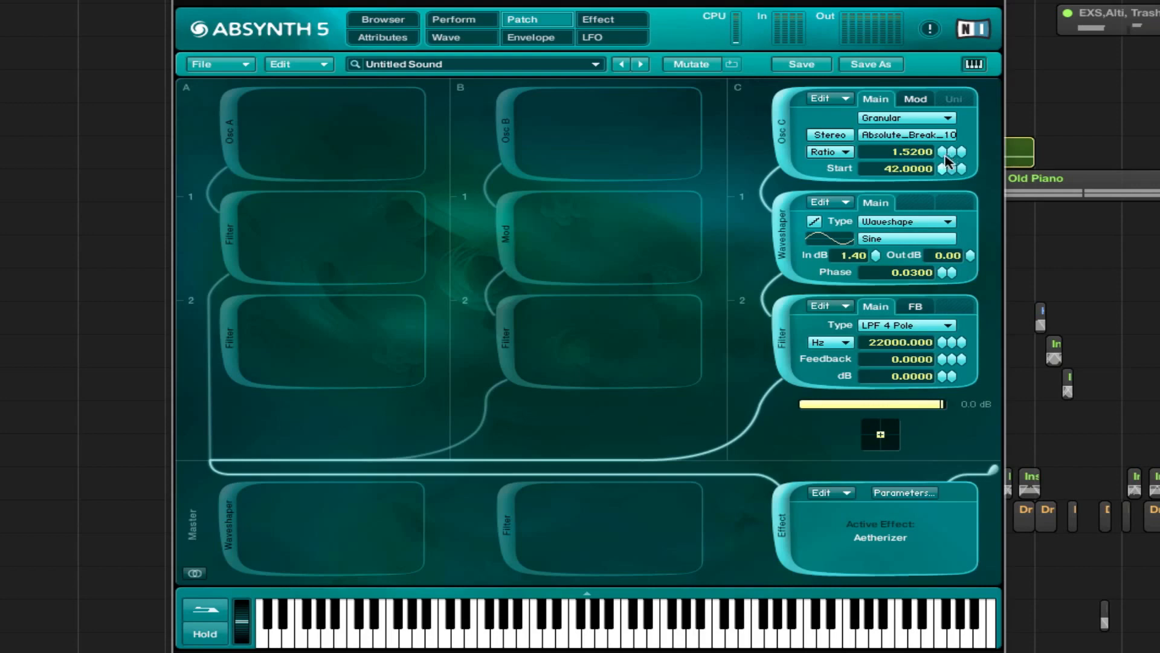
{"action": "left_click", "coordinate": [916, 98]}
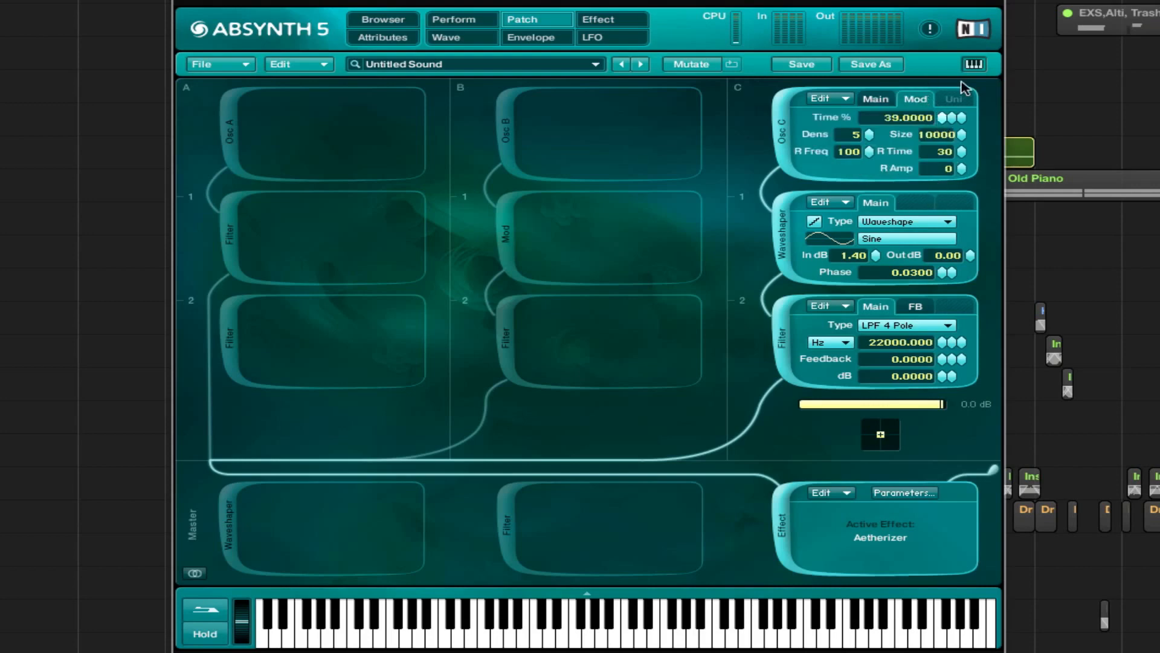
{"action": "double_click", "coordinate": [883, 117]}
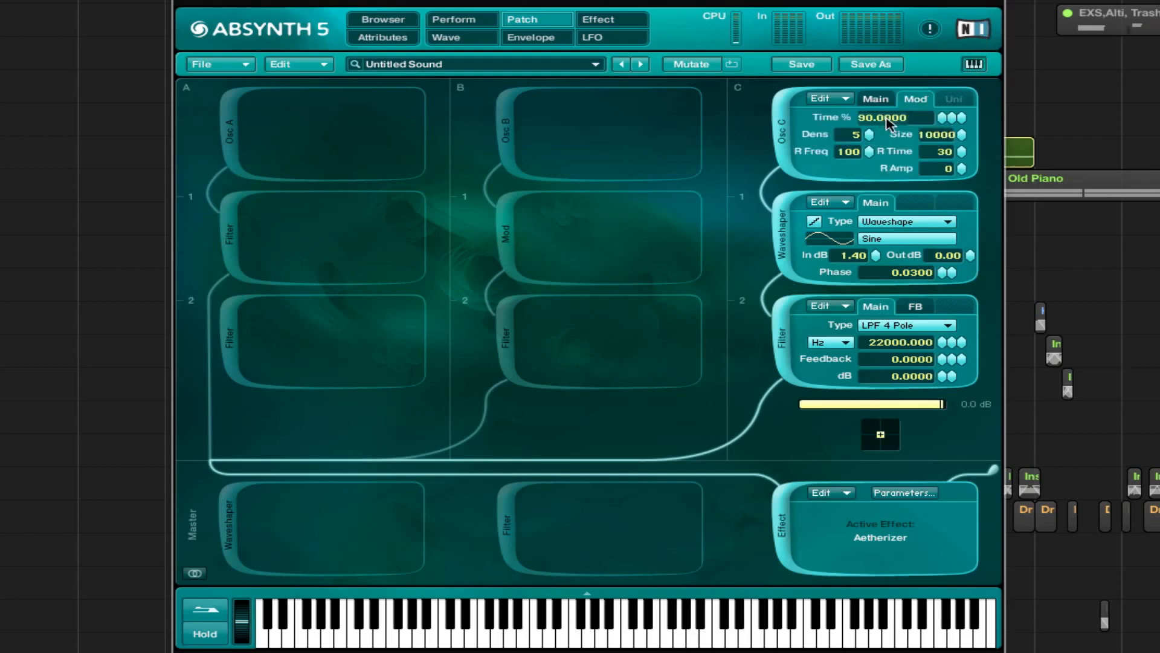
{"action": "type", "text": "100"}
{"action": "key", "text": "Return"}
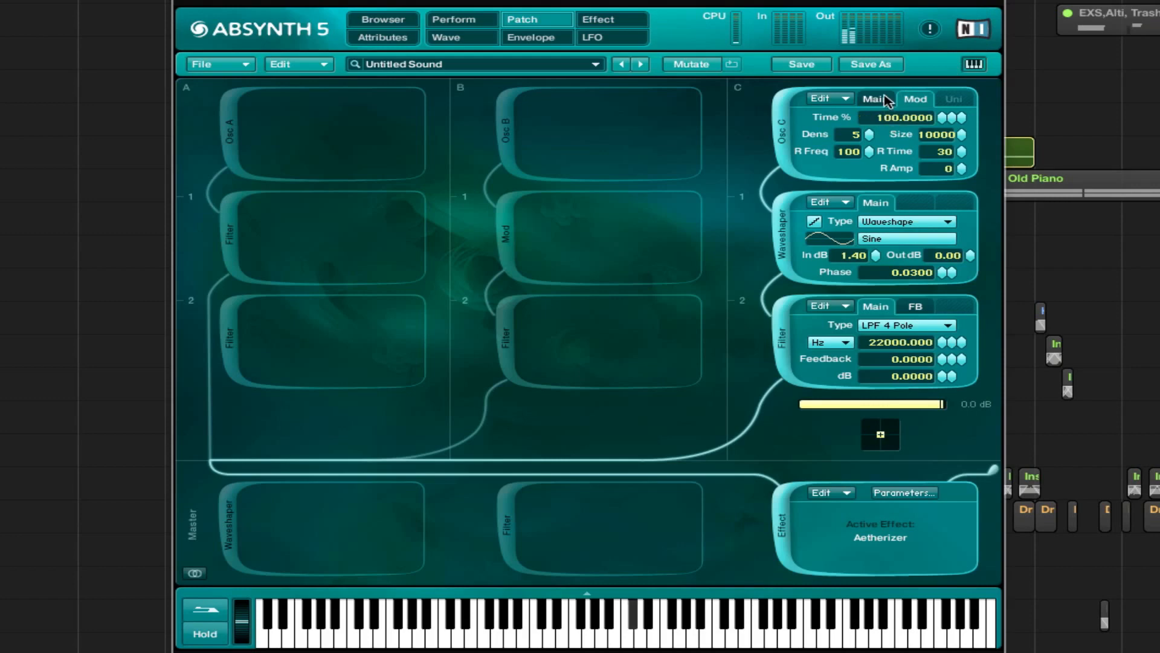
- Switch off the Waveshaper and Filter modules of channel C to isolate the granular oscillator
{"action": "left_click", "coordinate": [781, 234]}
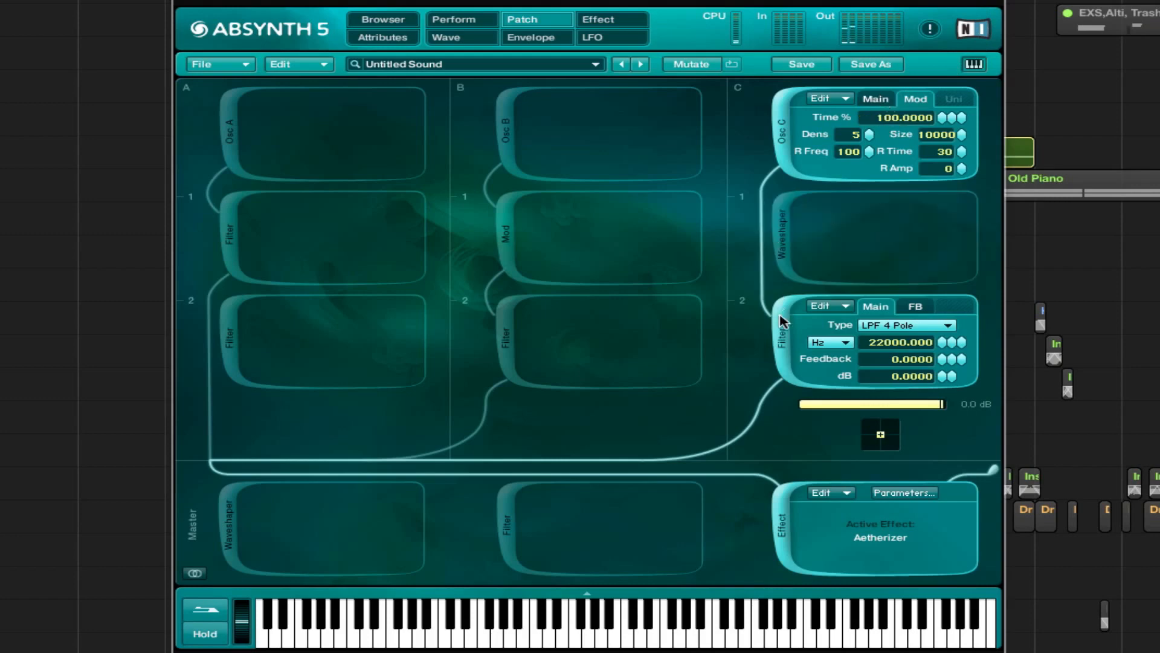
{"action": "left_click", "coordinate": [781, 318]}
{"action": "left_click", "coordinate": [876, 100]}
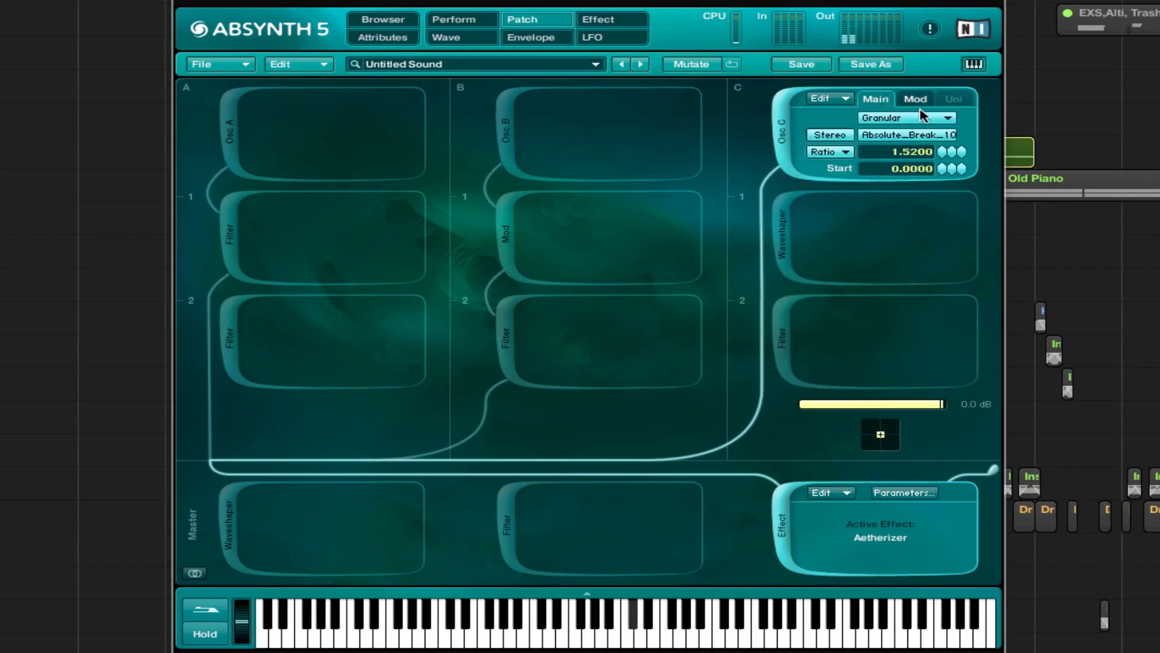
{"action": "left_click", "coordinate": [918, 102]}
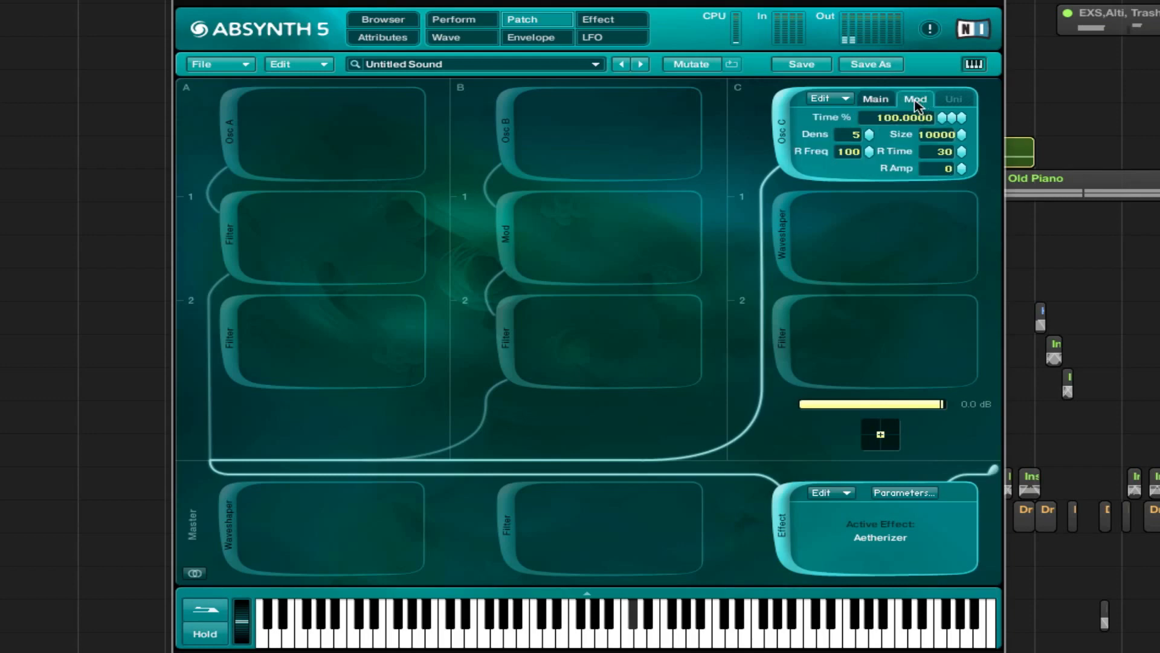
- Look through the envelope, performance controller and waveform pages, and return to Osc C's main settings in the patch
{"action": "left_click", "coordinate": [544, 39]}
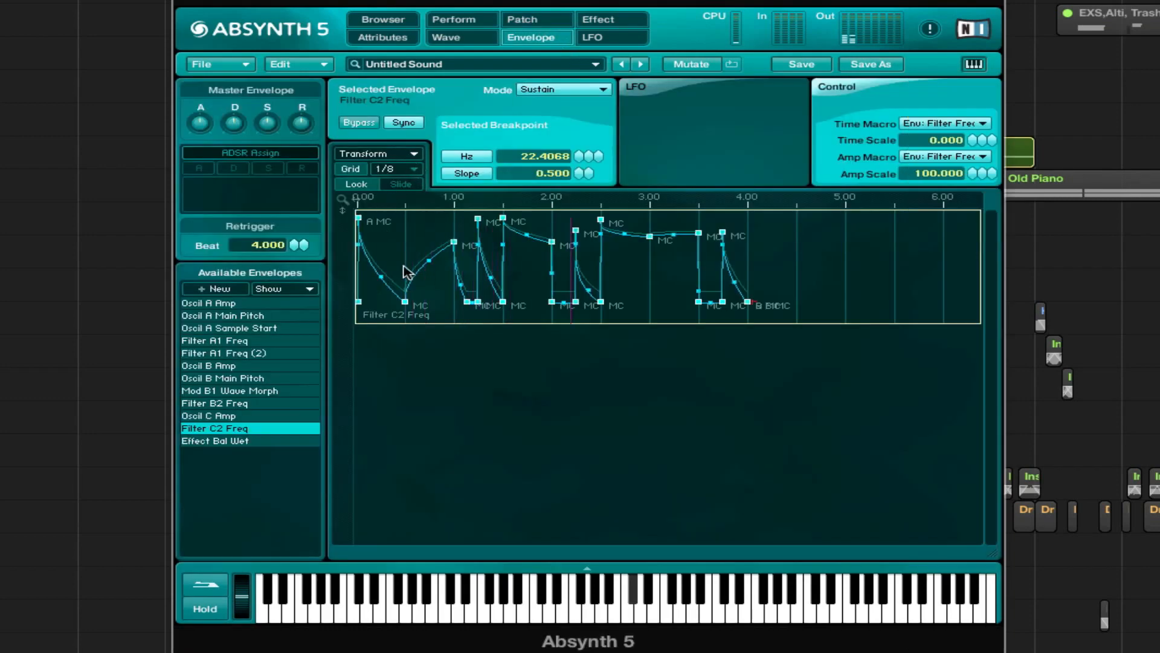
{"action": "left_click", "coordinate": [526, 22]}
{"action": "left_click", "coordinate": [455, 21]}
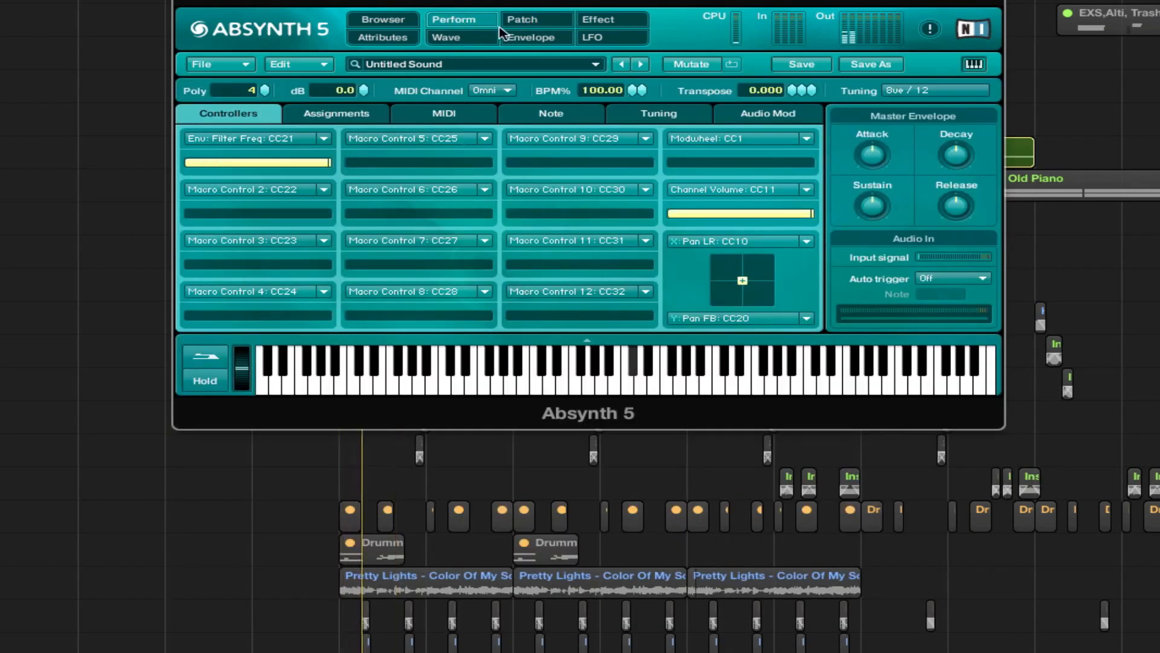
{"action": "left_click", "coordinate": [477, 39]}
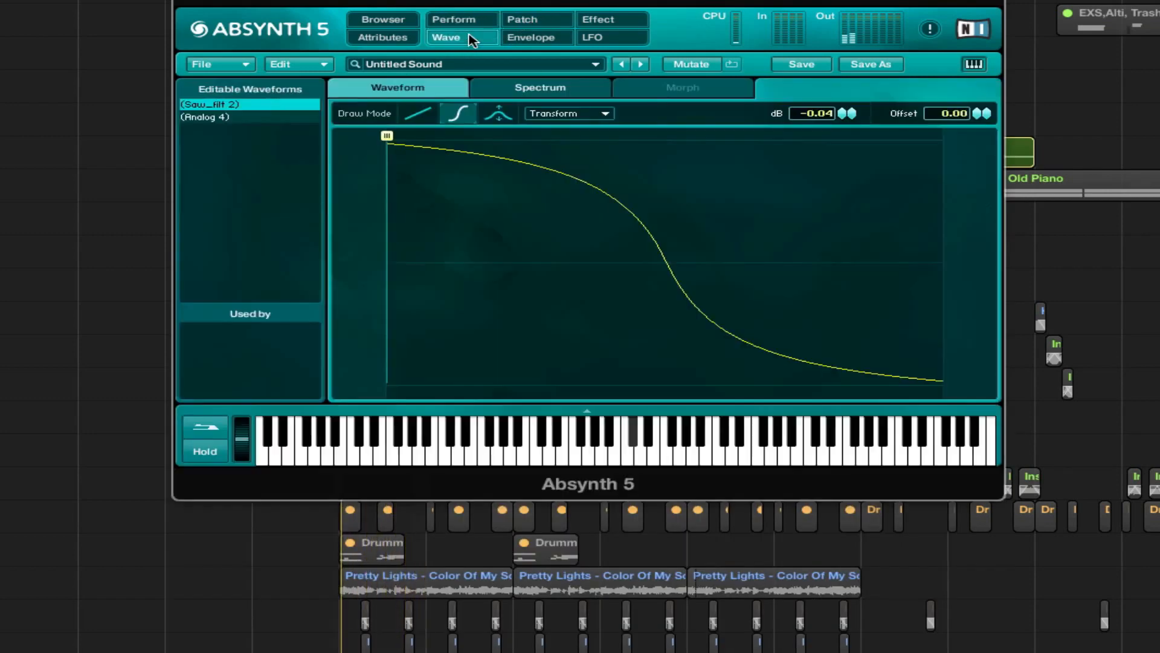
{"action": "left_click", "coordinate": [551, 36]}
{"action": "left_click", "coordinate": [554, 21]}
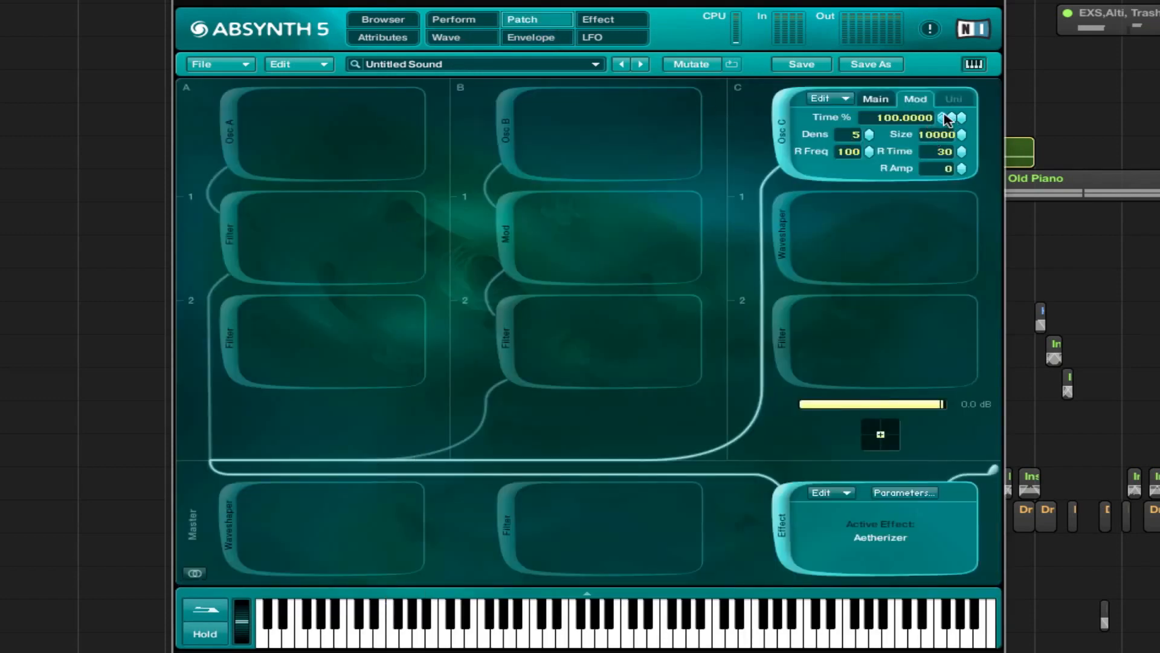
{"action": "left_click", "coordinate": [877, 103]}
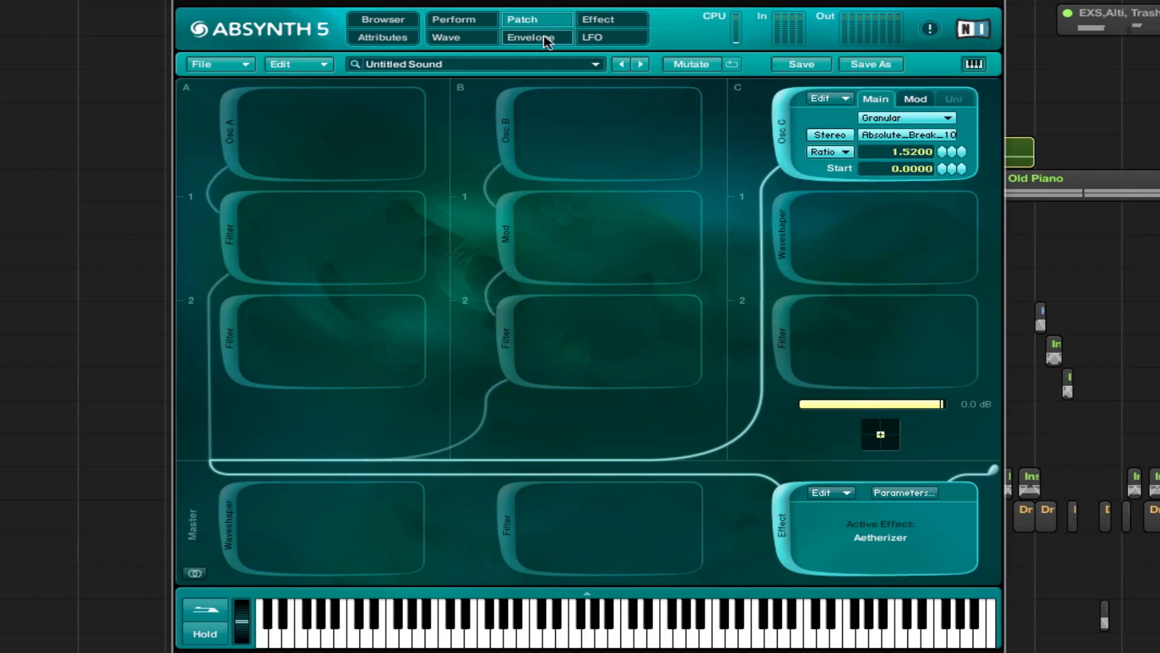
- Switch channel C's Waveshaper and Filter back on and enable the Osc B channel
{"action": "left_click", "coordinate": [775, 234]}
{"action": "left_click", "coordinate": [786, 335]}
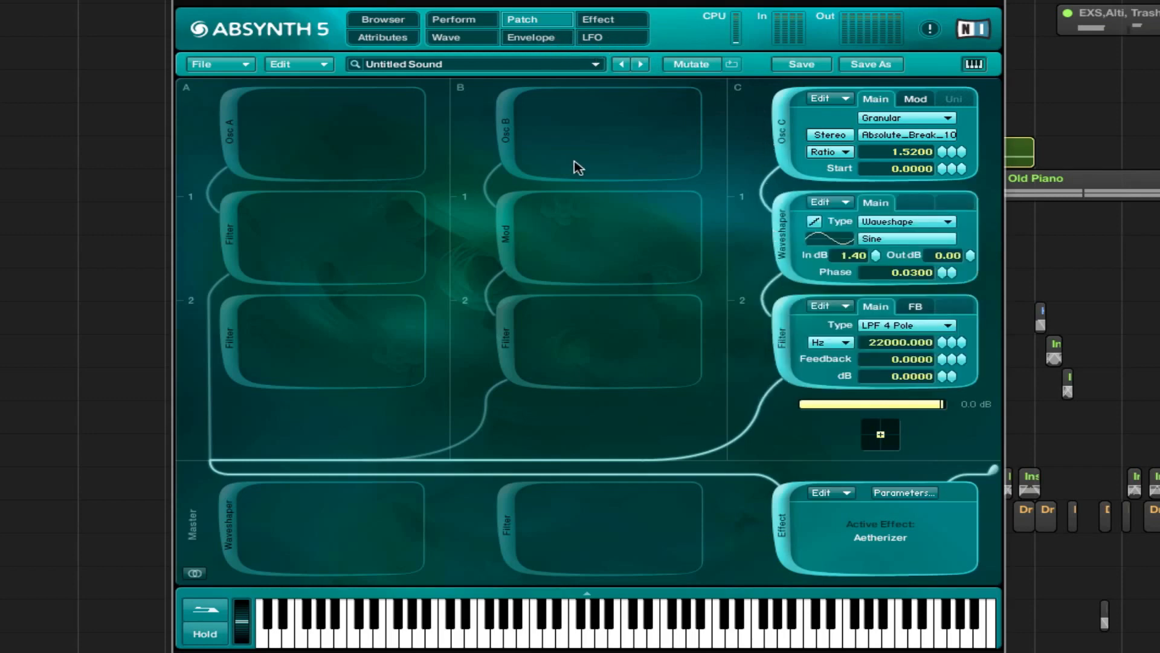
{"action": "left_click", "coordinate": [523, 134]}
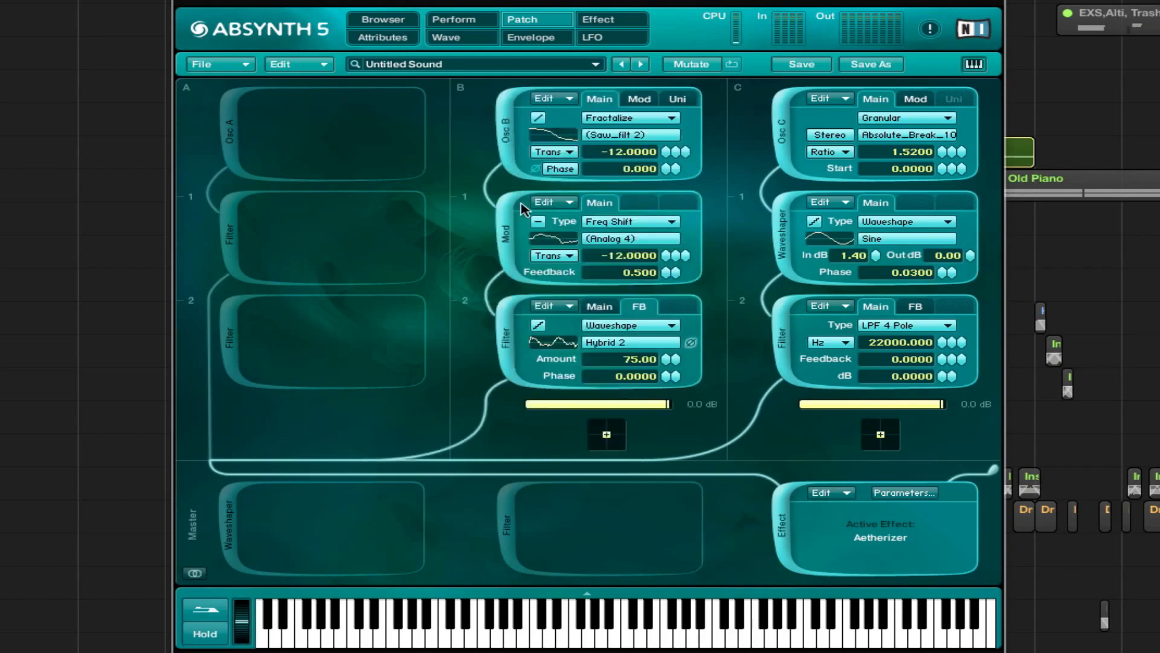
- Enable the Aetherizer's tone filter and set its quantization to Maj 7 with a transposition of 12
{"action": "left_click", "coordinate": [621, 29]}
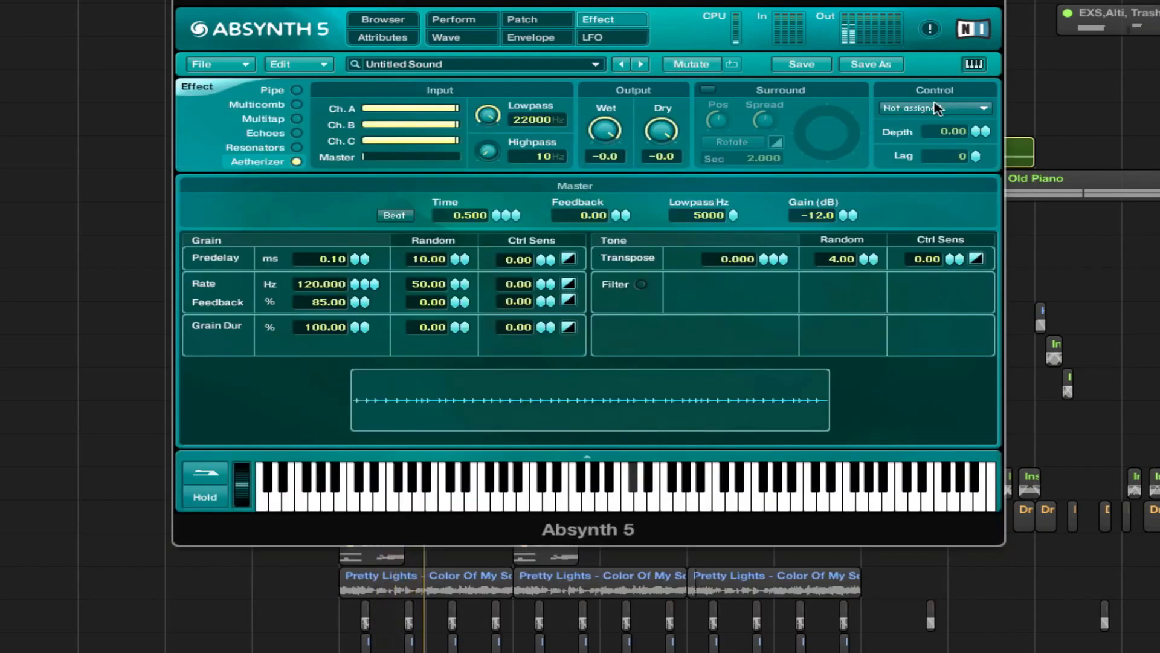
{"action": "left_click", "coordinate": [640, 284]}
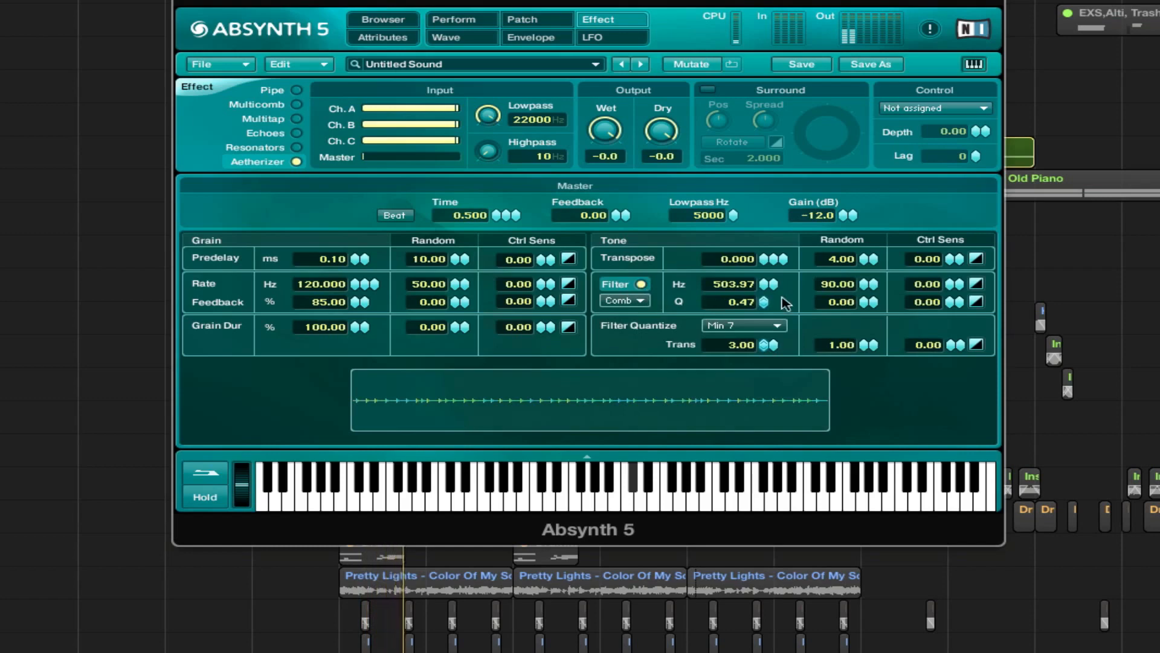
{"action": "left_click", "coordinate": [773, 326]}
{"action": "left_click", "coordinate": [766, 362]}
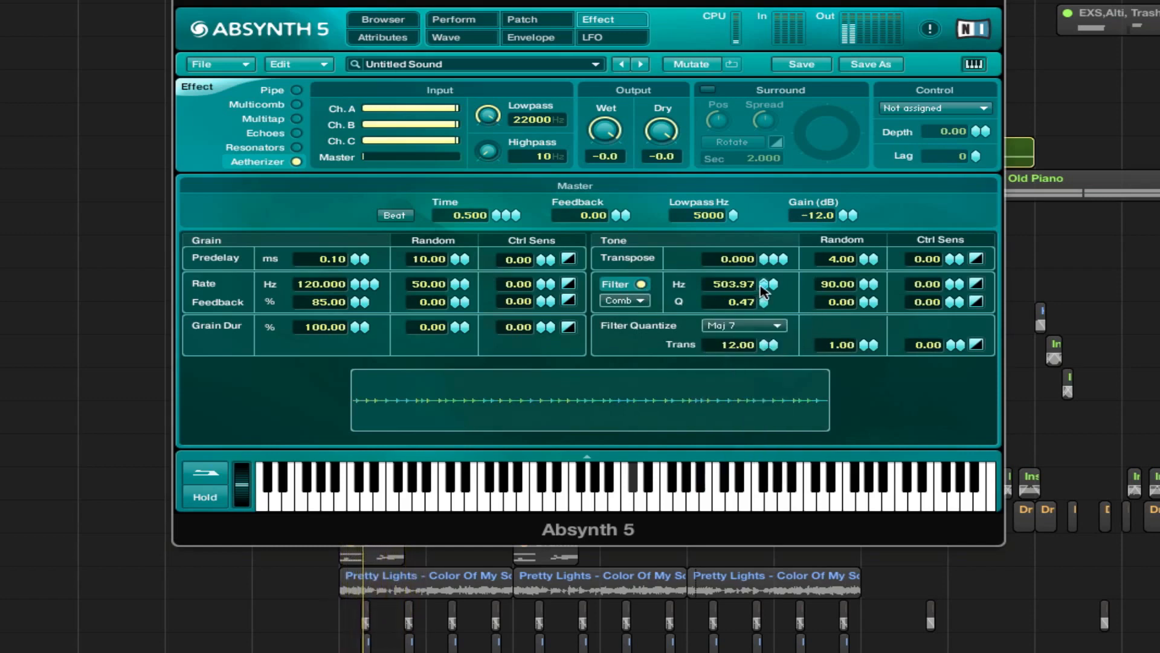
- Lower the effect's dry output to -96 and set the Aetherizer's tone transpose to 12
{"action": "left_click_drag", "start_coordinate": [781, 241], "coordinate": [772, 253]}
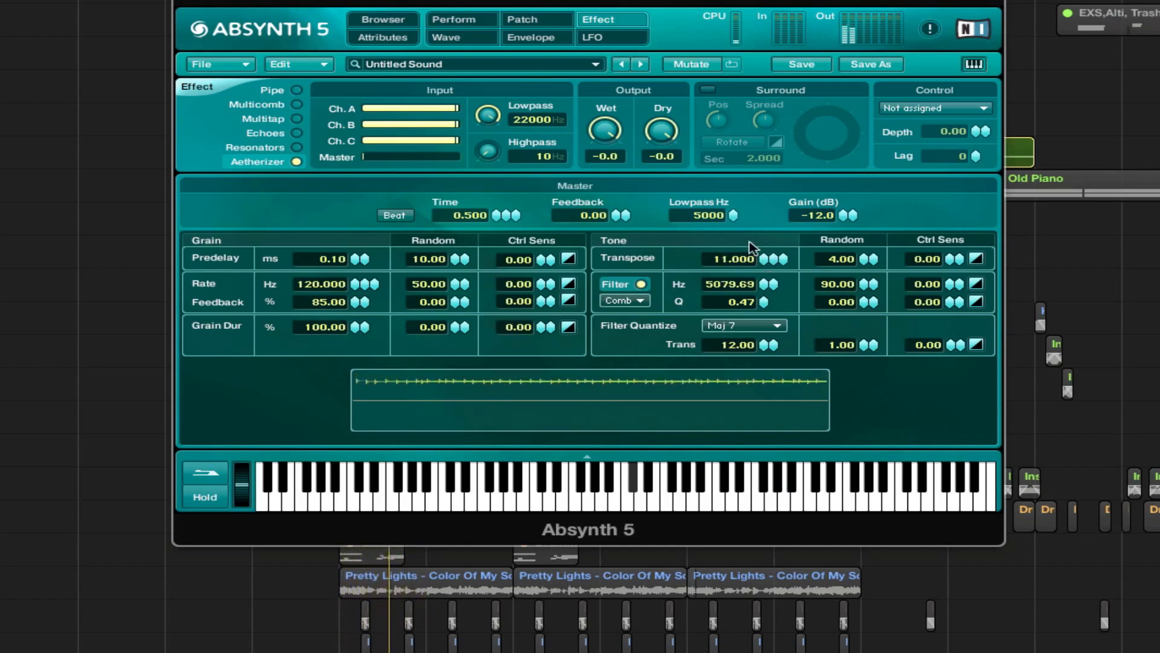
{"action": "left_click_drag", "start_coordinate": [669, 138], "coordinate": [810, 404]}
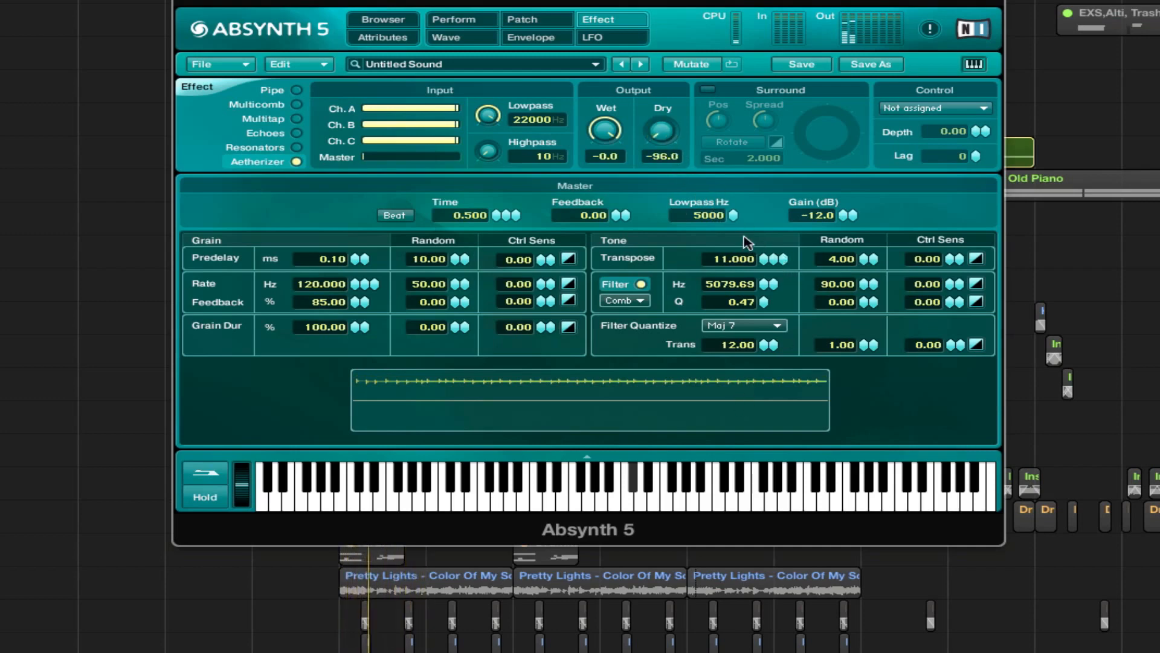
{"action": "double_click", "coordinate": [743, 258]}
{"action": "type", "text": "12"}
{"action": "key", "text": "Return"}
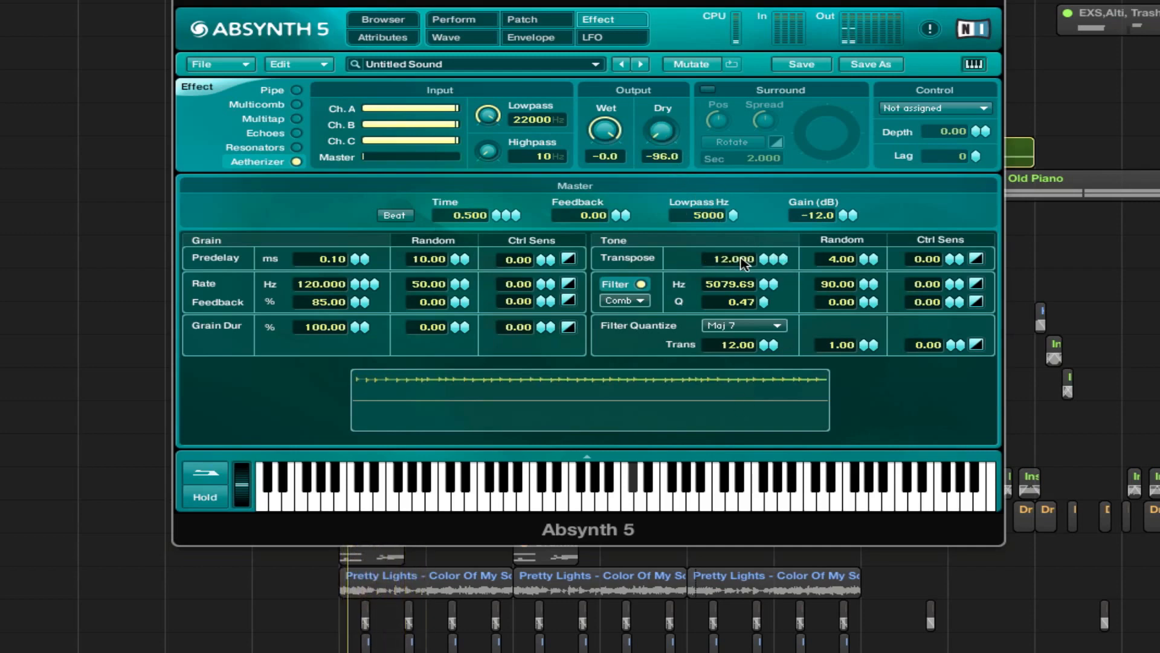
- Change the filter quantization to Min 7, with a Q of 1.00 and a filter frequency of 128.77 Hz
{"action": "left_click_drag", "start_coordinate": [769, 284], "coordinate": [786, 249]}
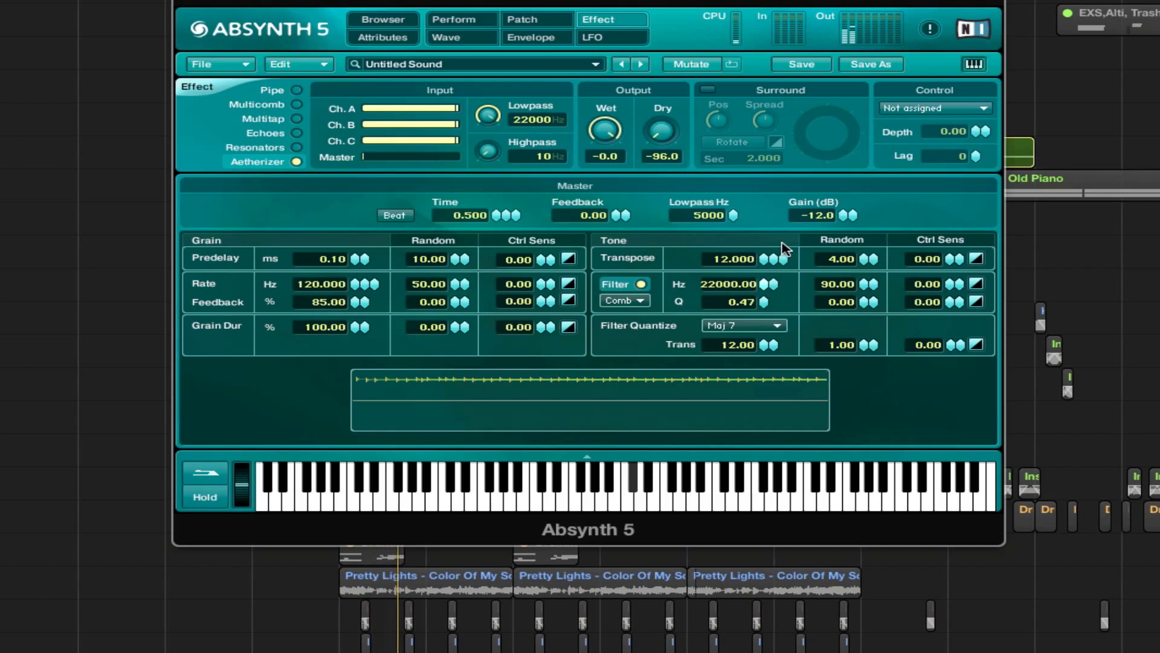
{"action": "left_click", "coordinate": [769, 326]}
{"action": "left_click", "coordinate": [755, 386]}
{"action": "left_click_drag", "start_coordinate": [764, 302], "coordinate": [776, 220]}
{"action": "left_click_drag", "start_coordinate": [765, 283], "coordinate": [754, 372]}
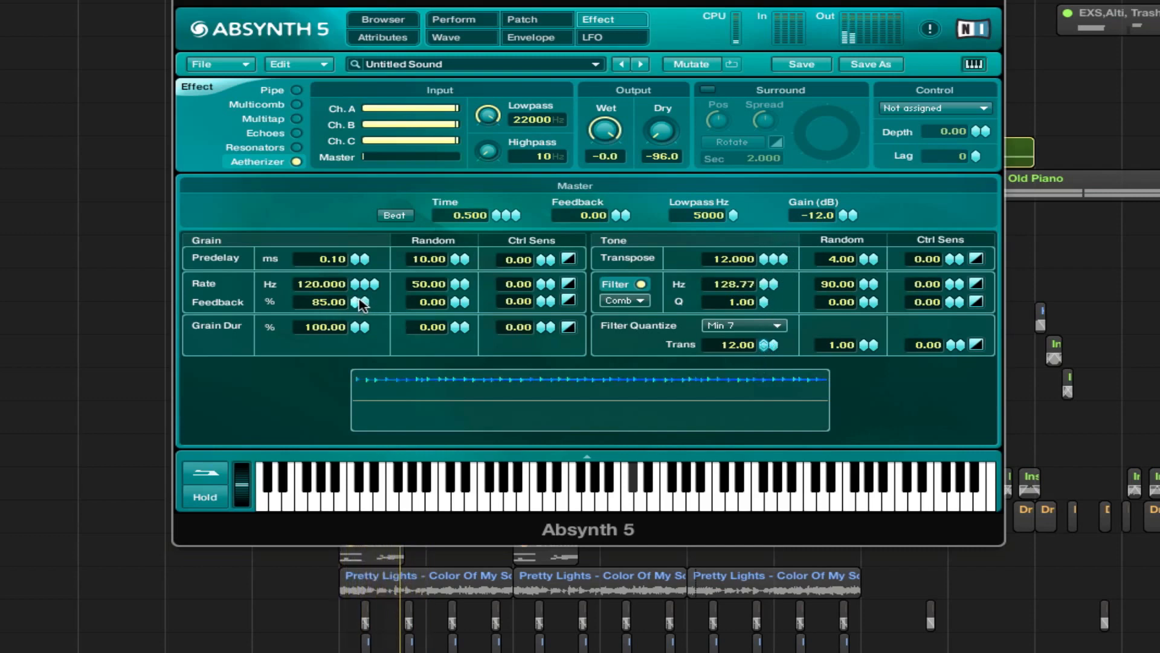
- Raise the grain feedback to 99% and the rate to 1000 Hz, and set the master time to 0.250
{"action": "left_click_drag", "start_coordinate": [361, 302], "coordinate": [363, 256]}
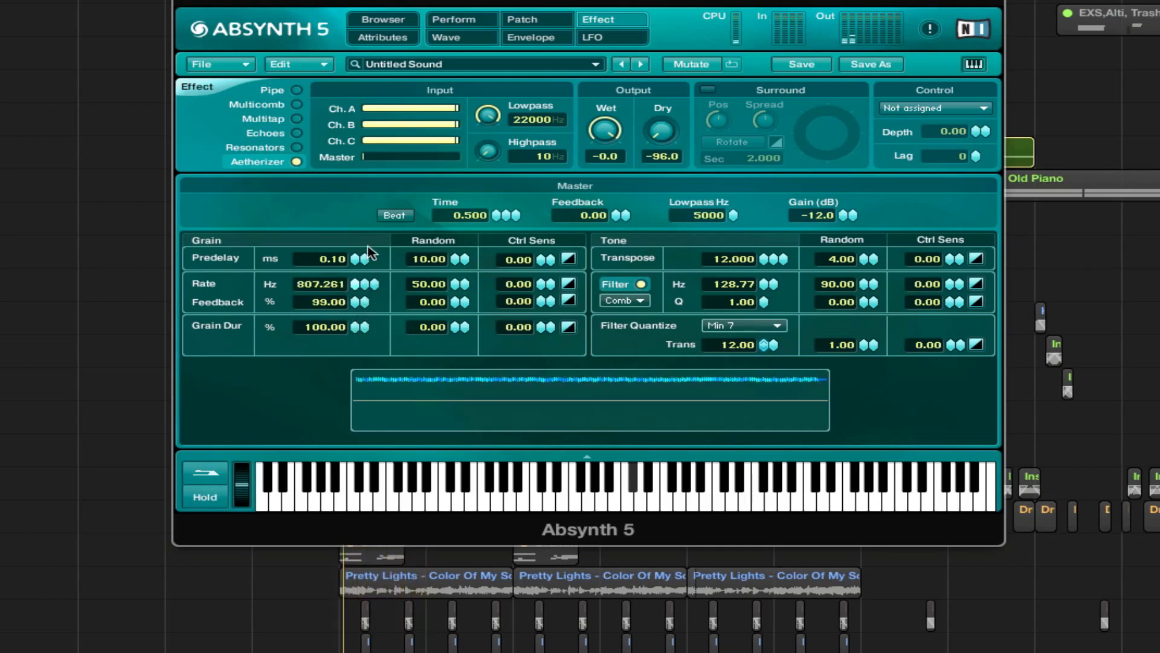
{"action": "double_click", "coordinate": [470, 217]}
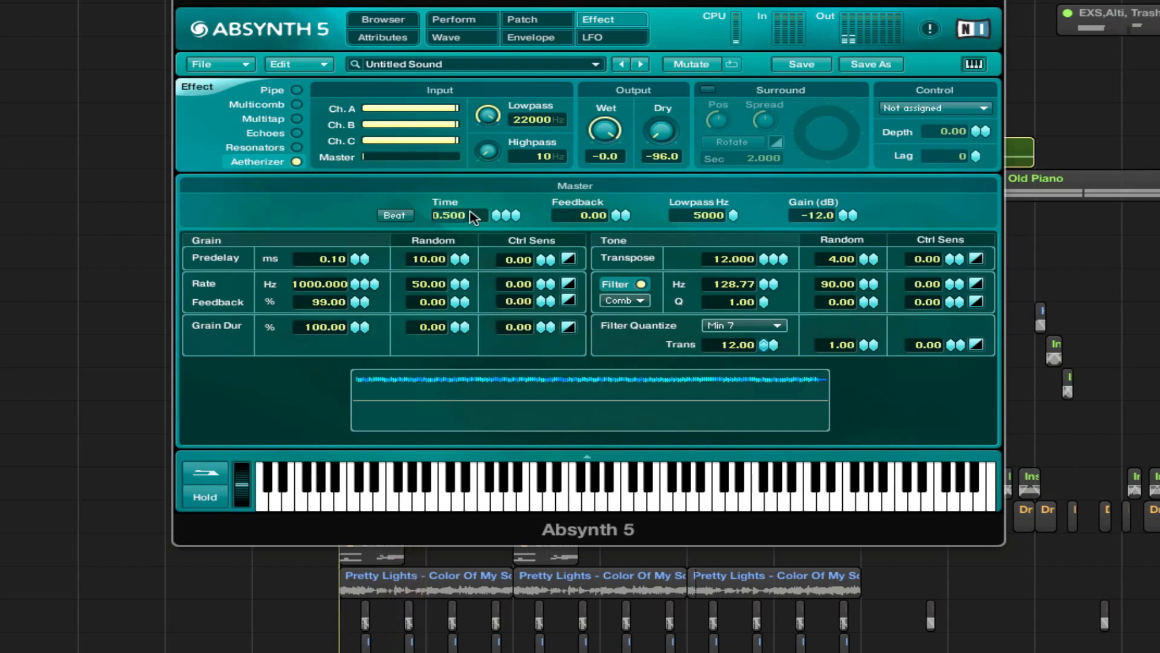
{"action": "type", "text": ".25"}
{"action": "key", "text": "Return"}
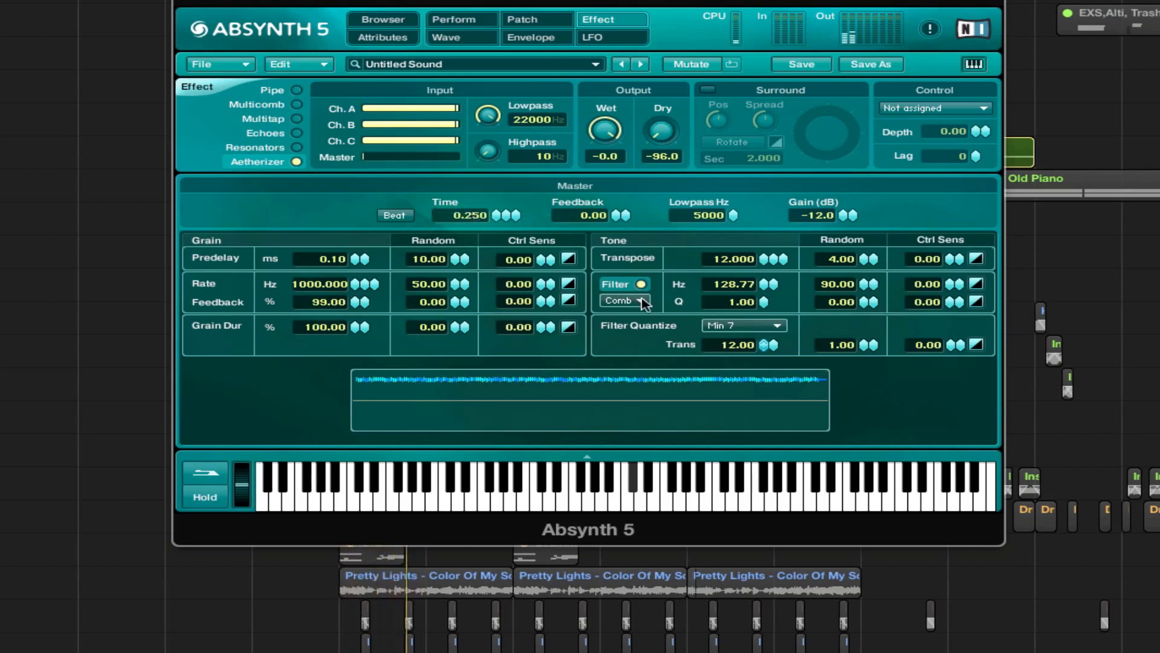
- Raise the filter frequency to 2449.98 Hz and reset both the tone transpose and the filter quantize transposition to 0
{"action": "mouse_move", "coordinate": [769, 284]}
{"action": "left_mouse_down"}
{"action": "mouse_move", "coordinate": [774, 326]}
{"action": "mouse_move", "coordinate": [774, 246]}
{"action": "mouse_move", "coordinate": [770, 280]}
{"action": "mouse_move", "coordinate": [771, 267]}
{"action": "left_mouse_up"}
{"action": "double_click", "coordinate": [750, 262]}
{"action": "type", "text": "0"}
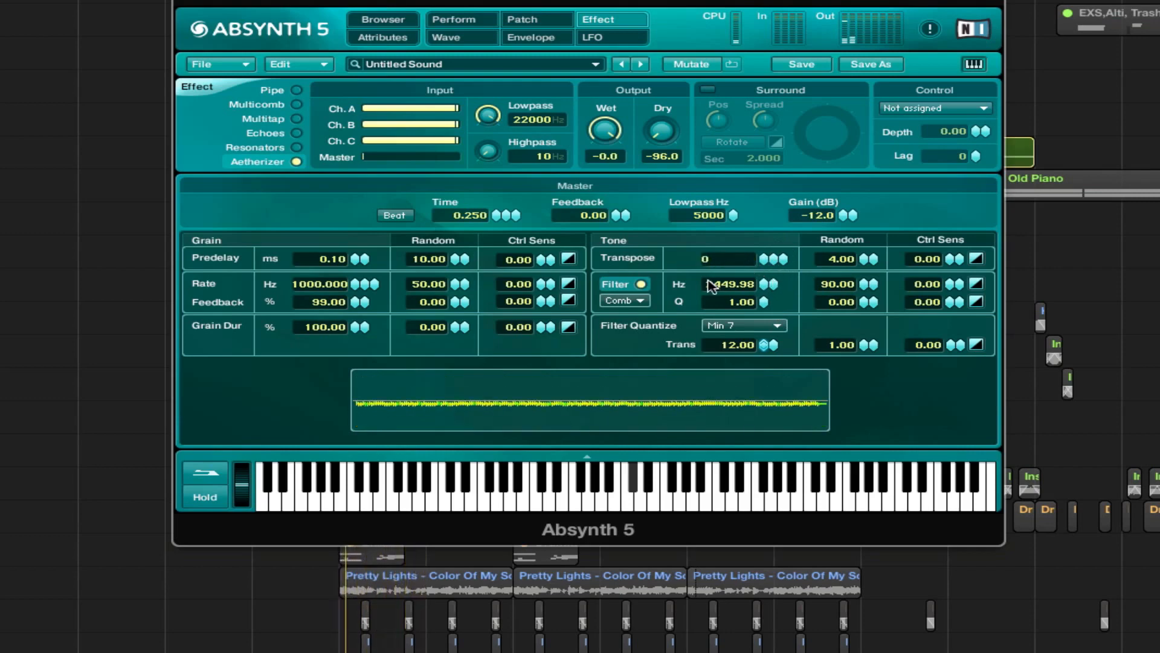
{"action": "key", "text": "Return"}
{"action": "double_click", "coordinate": [747, 348]}
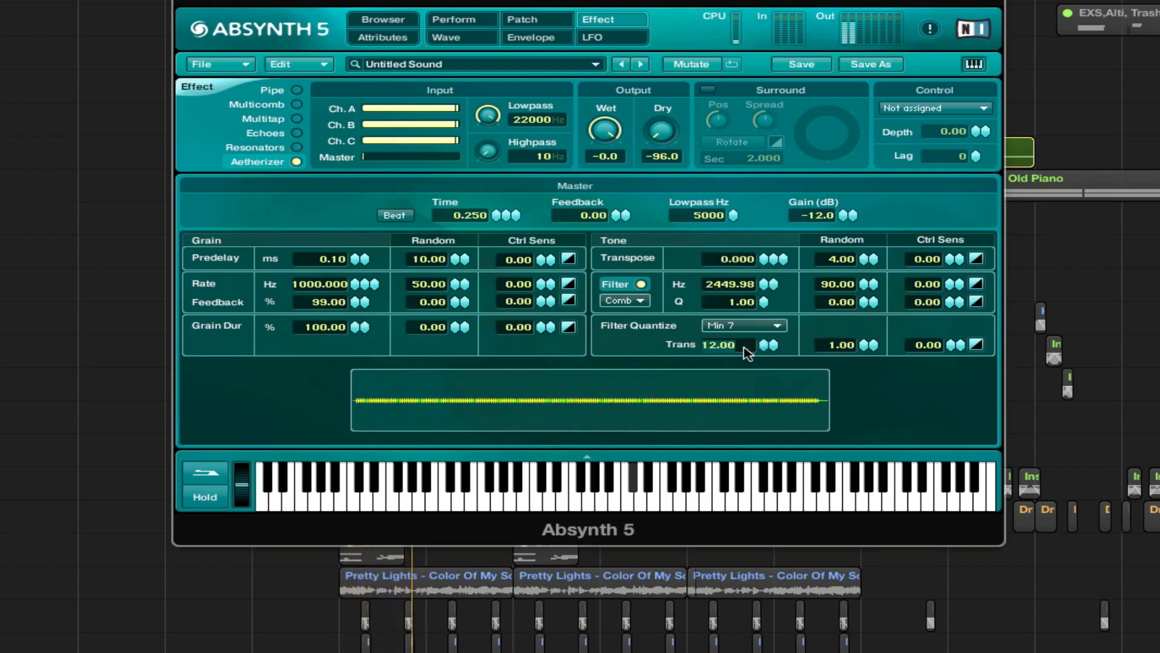
{"action": "type", "text": "0"}
{"action": "key", "text": "Return"}
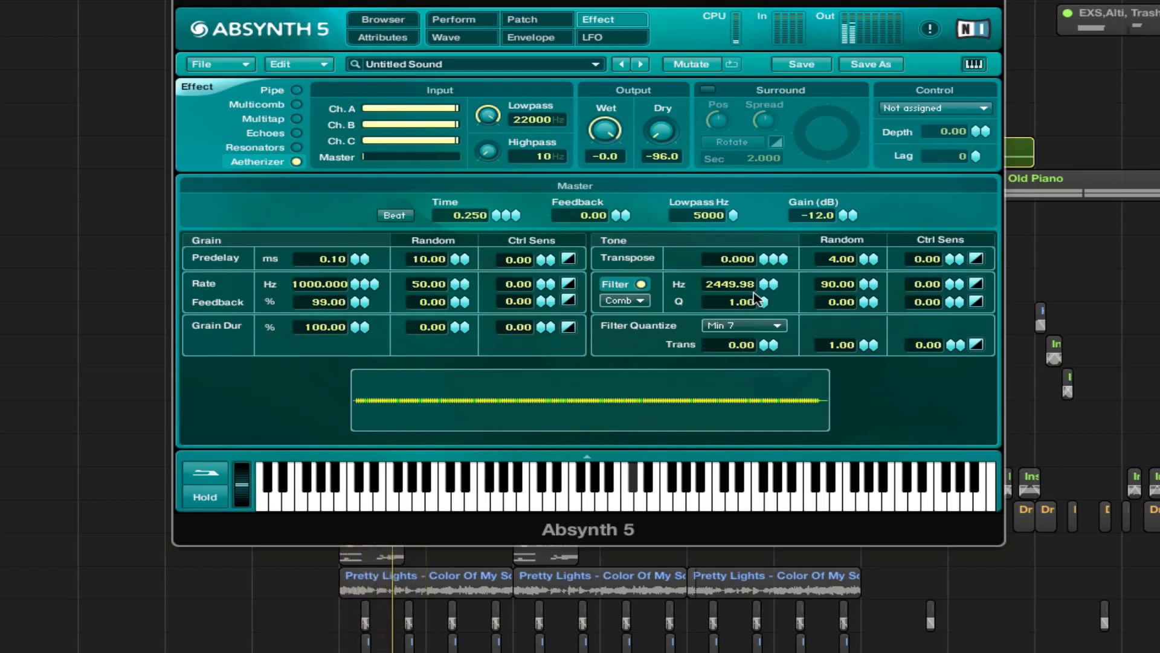
- Switch the Aetherizer's tone filter type to BP, with a Q of 1000.00 and a filter frequency of 1944.55 Hz
{"action": "left_click_drag", "start_coordinate": [763, 286], "coordinate": [672, 300]}
{"action": "left_click", "coordinate": [638, 301]}
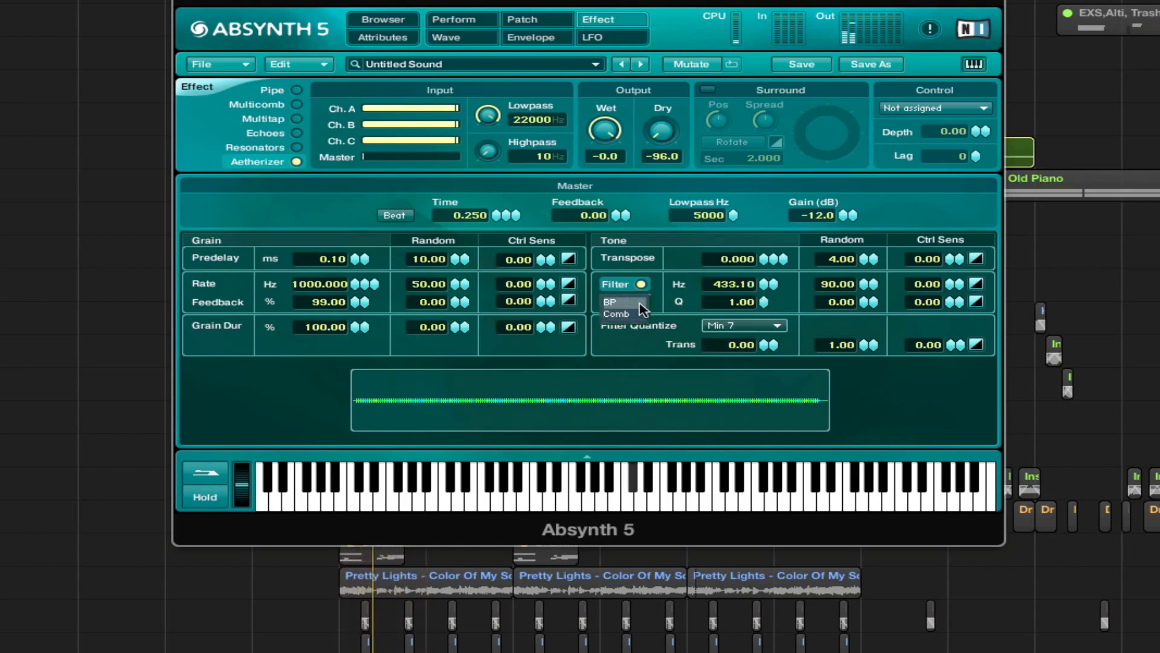
{"action": "left_click", "coordinate": [642, 303]}
{"action": "left_click_drag", "start_coordinate": [768, 285], "coordinate": [777, 246]}
{"action": "left_click_drag", "start_coordinate": [761, 302], "coordinate": [765, 330]}
- Raise the filter frequency to 3464.79 Hz, with a transpose random amount of 0.00 and a filter frequency random amount of 99.00
{"action": "left_click", "coordinate": [745, 325]}
{"action": "left_click", "coordinate": [719, 385]}
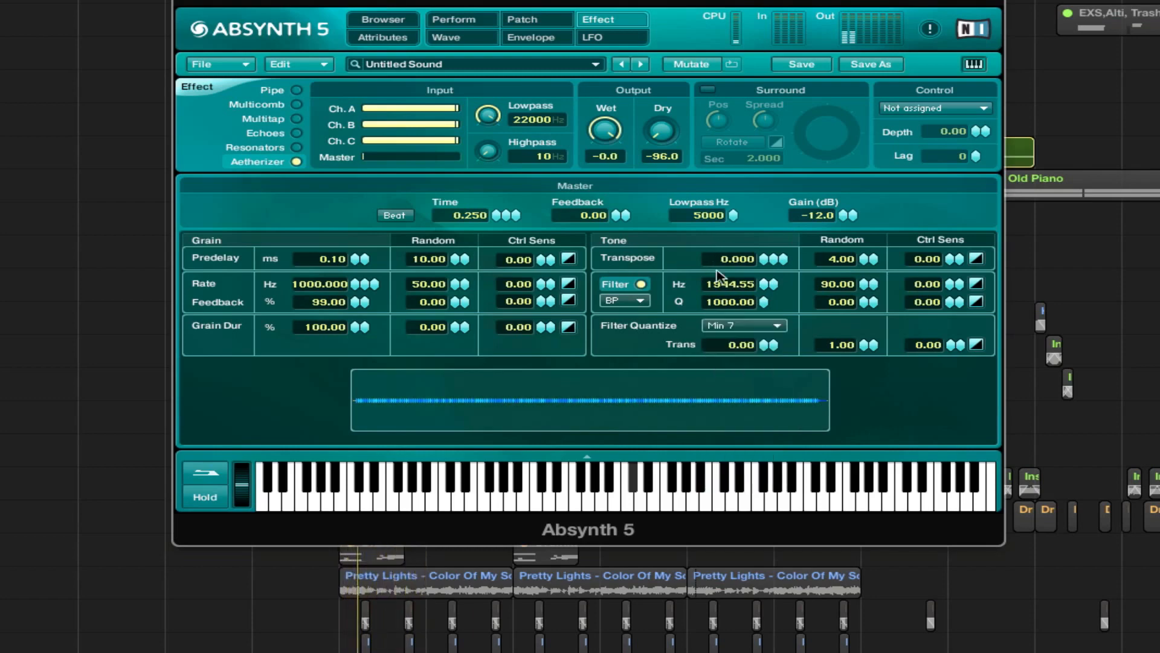
{"action": "left_click_drag", "start_coordinate": [766, 289], "coordinate": [768, 286]}
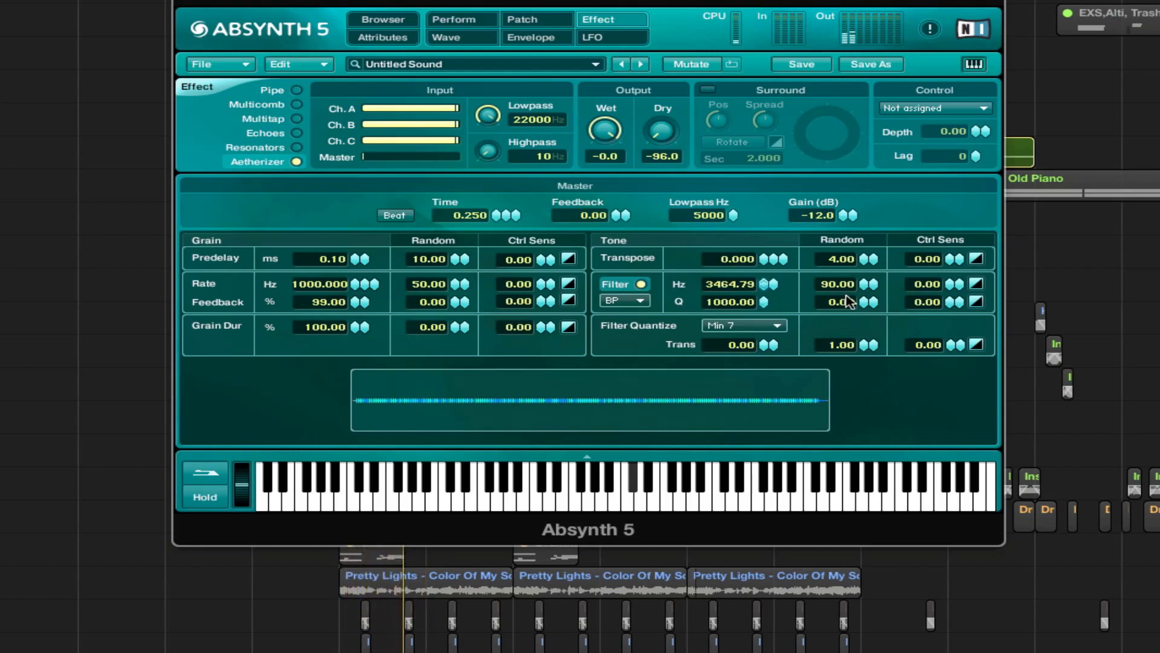
{"action": "left_click_drag", "start_coordinate": [869, 259], "coordinate": [889, 278]}
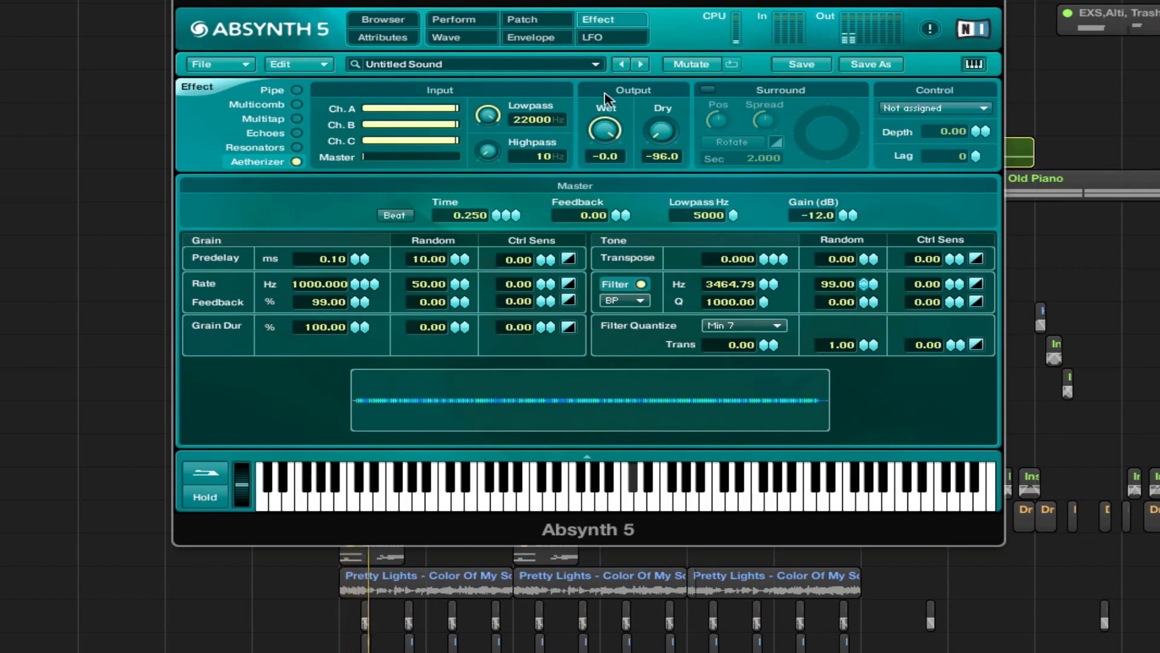
- In the Effect Bal Wet envelope, turn off the grid and shift the beat 1 peak off the beat at -3.4623 dB, its base slightly earlier
{"action": "left_click", "coordinate": [564, 41]}
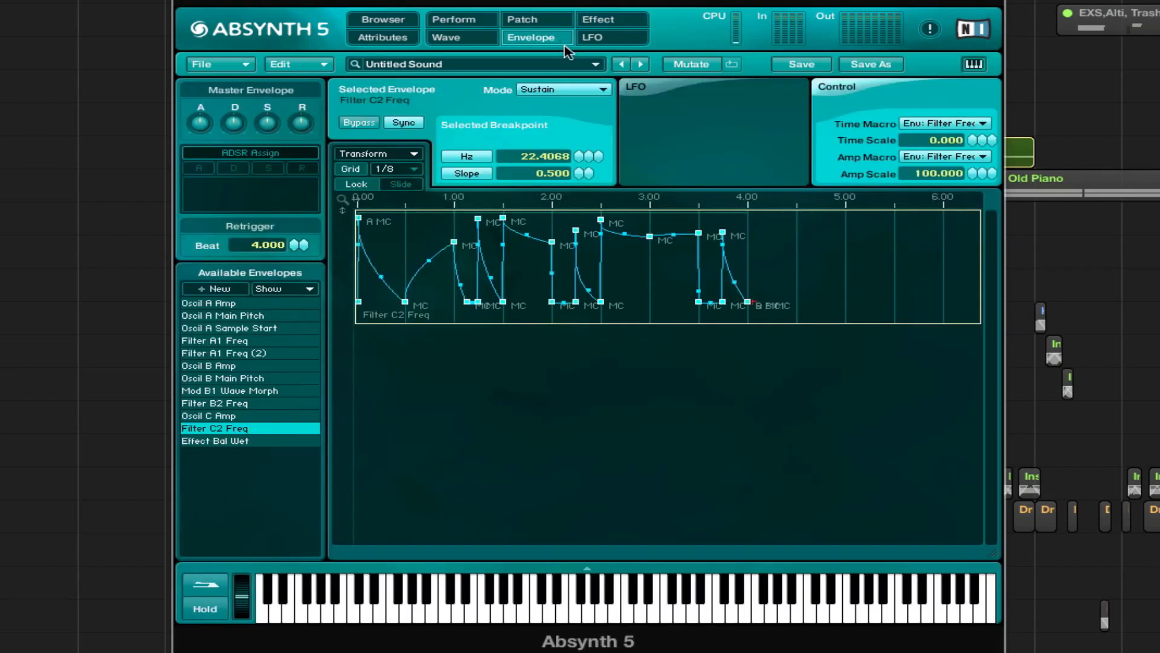
{"action": "left_click", "coordinate": [242, 442]}
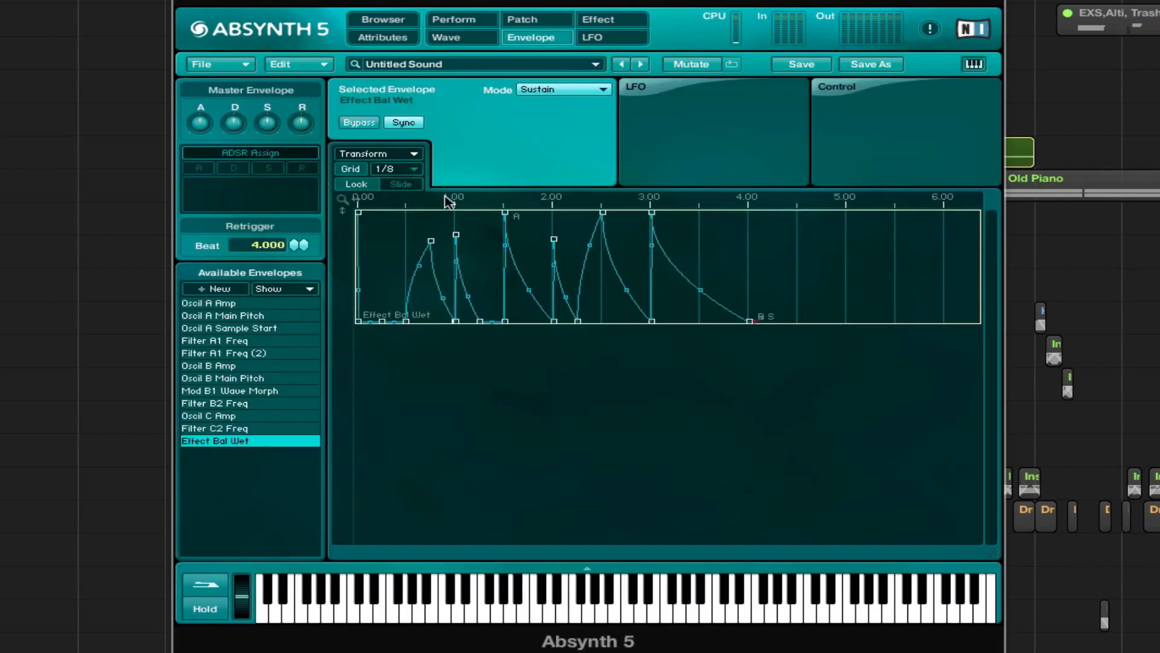
{"action": "left_click_drag", "start_coordinate": [448, 202], "coordinate": [513, 303]}
{"action": "left_click_drag", "start_coordinate": [594, 364], "coordinate": [672, 543]}
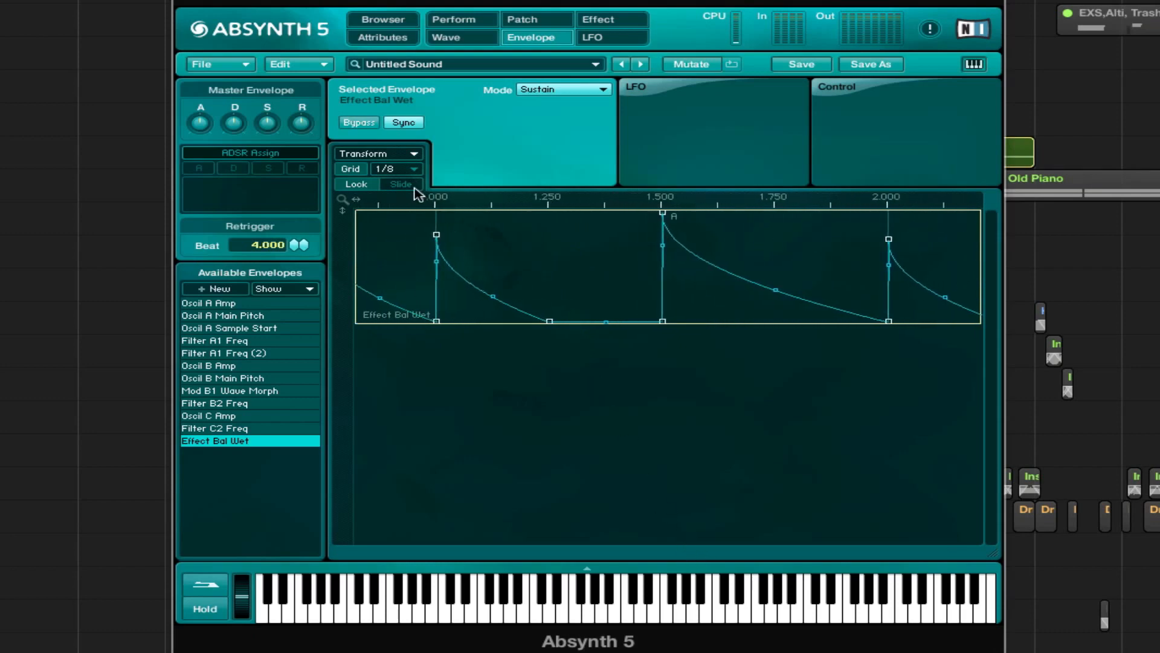
{"action": "left_click", "coordinate": [357, 170]}
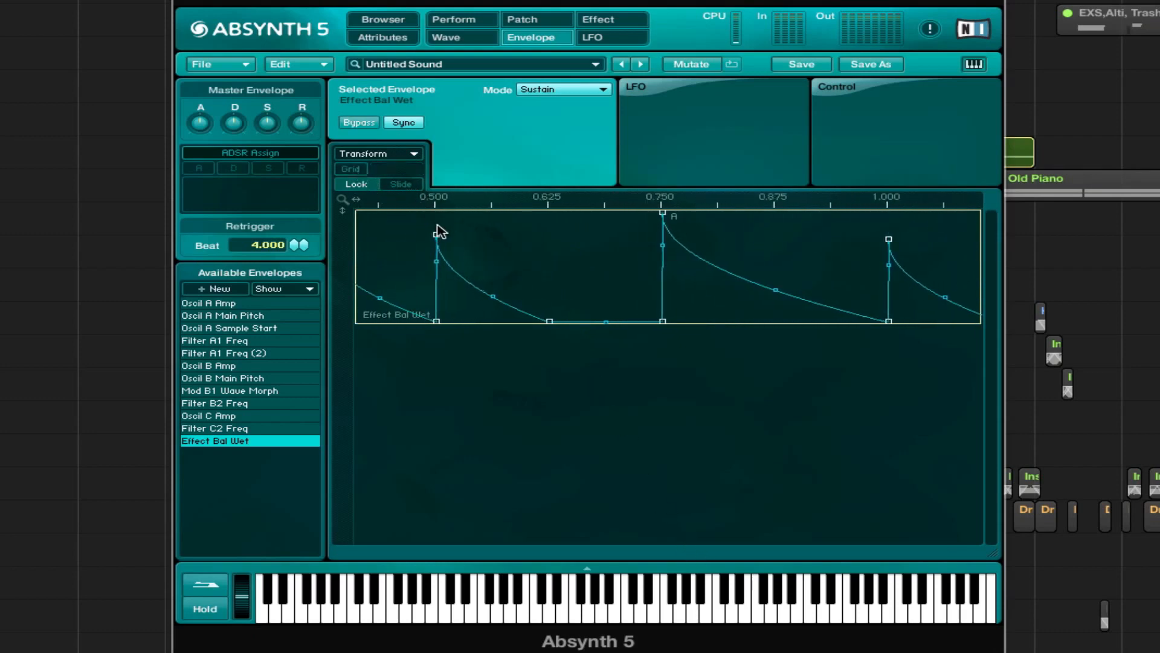
{"action": "left_click_drag", "start_coordinate": [437, 235], "coordinate": [456, 249]}
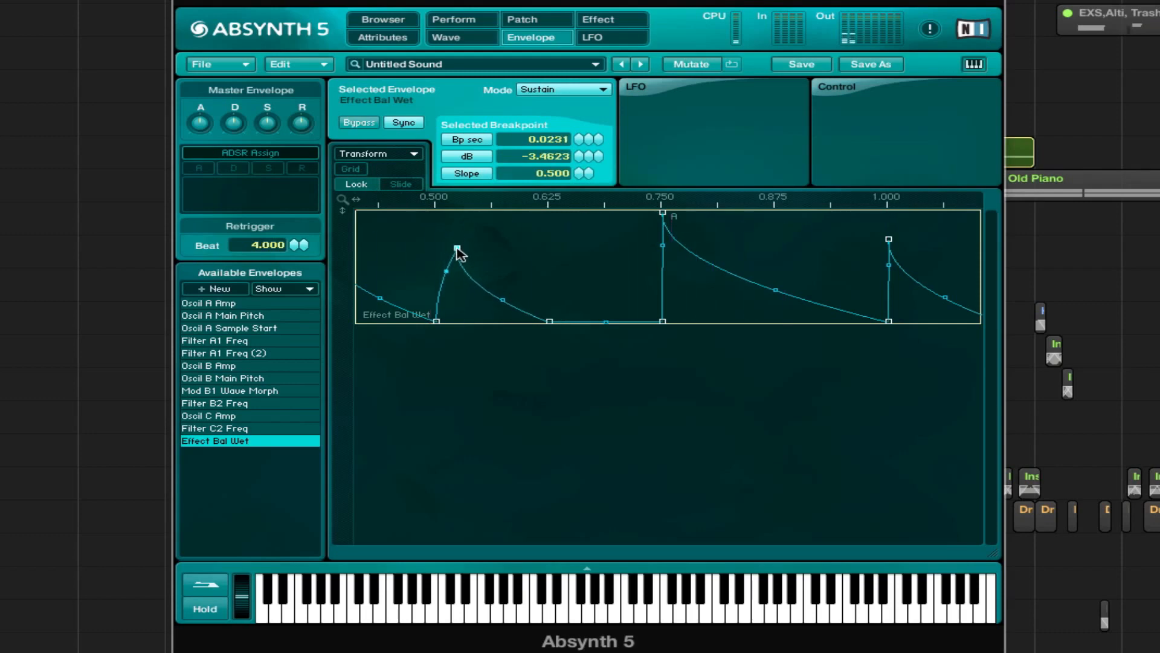
{"action": "left_click", "coordinate": [437, 321]}
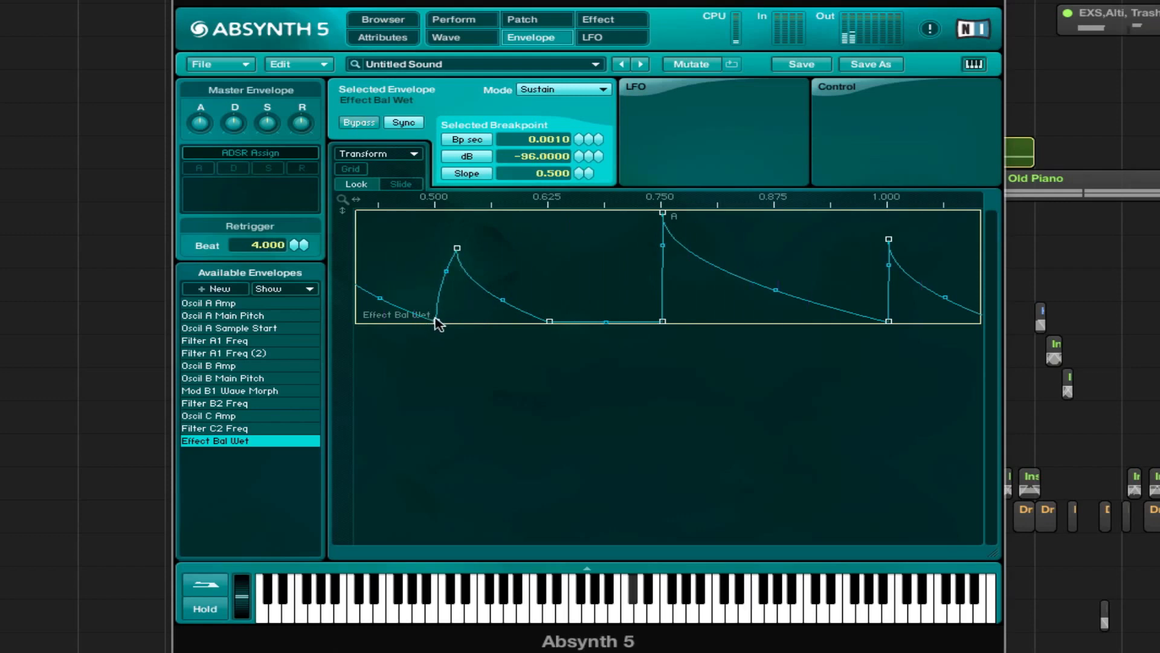
{"action": "mouse_move", "coordinate": [437, 321]}
{"action": "left_mouse_down"}
{"action": "mouse_move", "coordinate": [436, 303]}
{"action": "mouse_move", "coordinate": [422, 328]}
{"action": "left_mouse_up"}
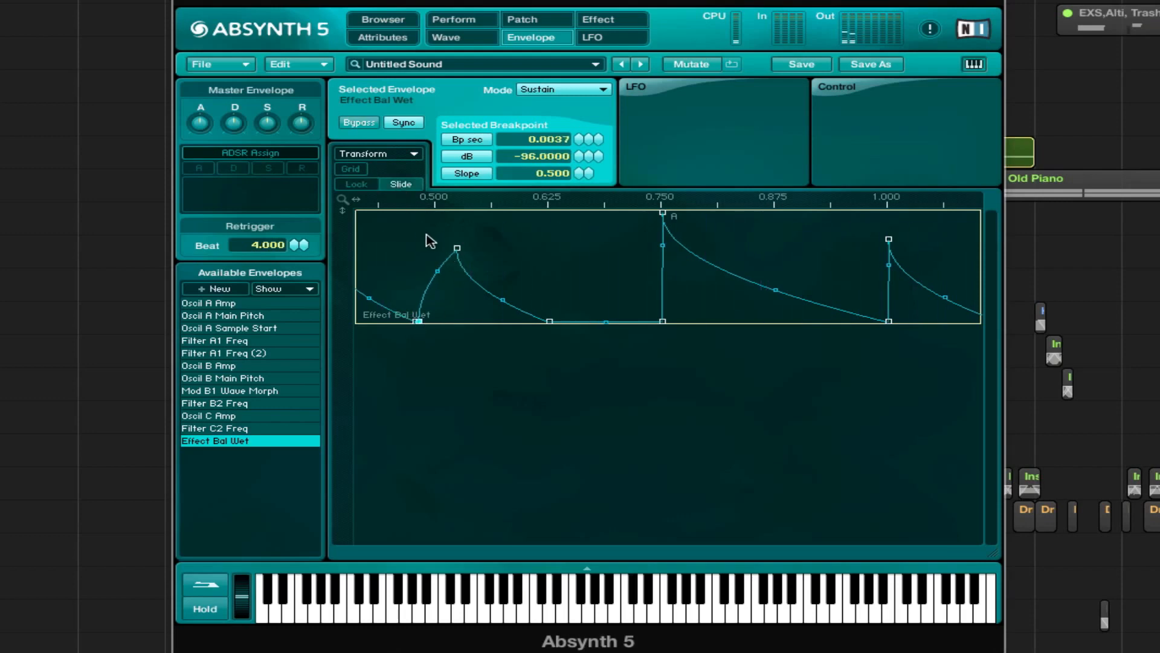
- Turn the 1/8 envelope grid back on, snap the peak and its base breakpoint to beat 1.000, and return to the Patch page
{"action": "left_click", "coordinate": [357, 169]}
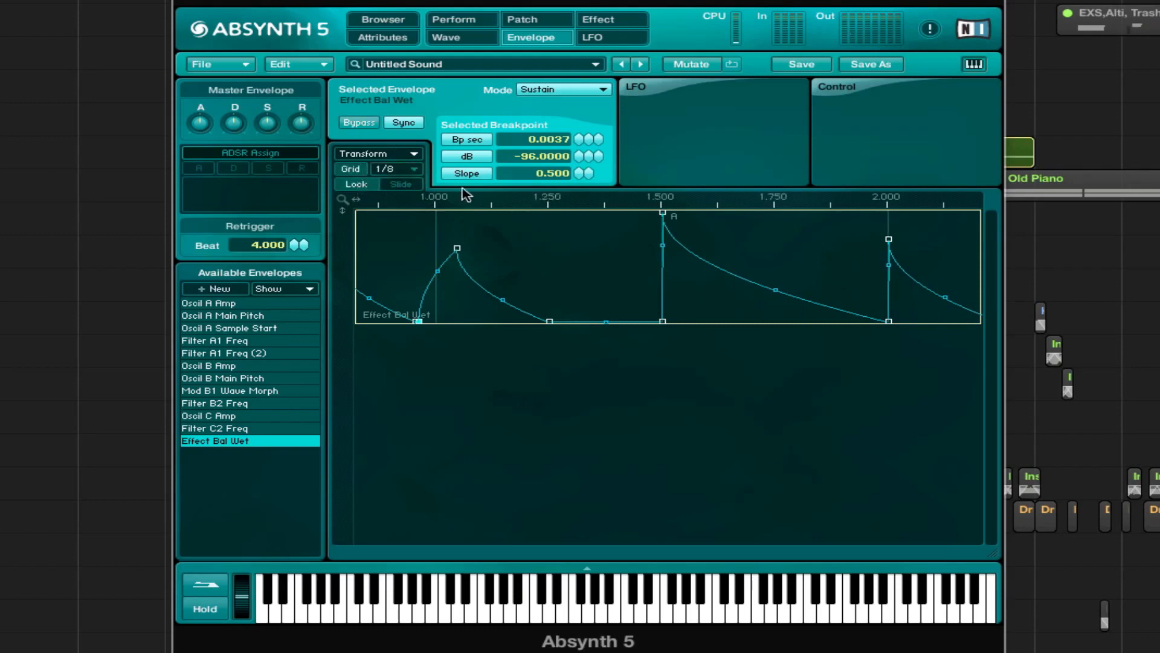
{"action": "left_click_drag", "start_coordinate": [457, 248], "coordinate": [436, 243]}
{"action": "left_click_drag", "start_coordinate": [409, 309], "coordinate": [444, 326]}
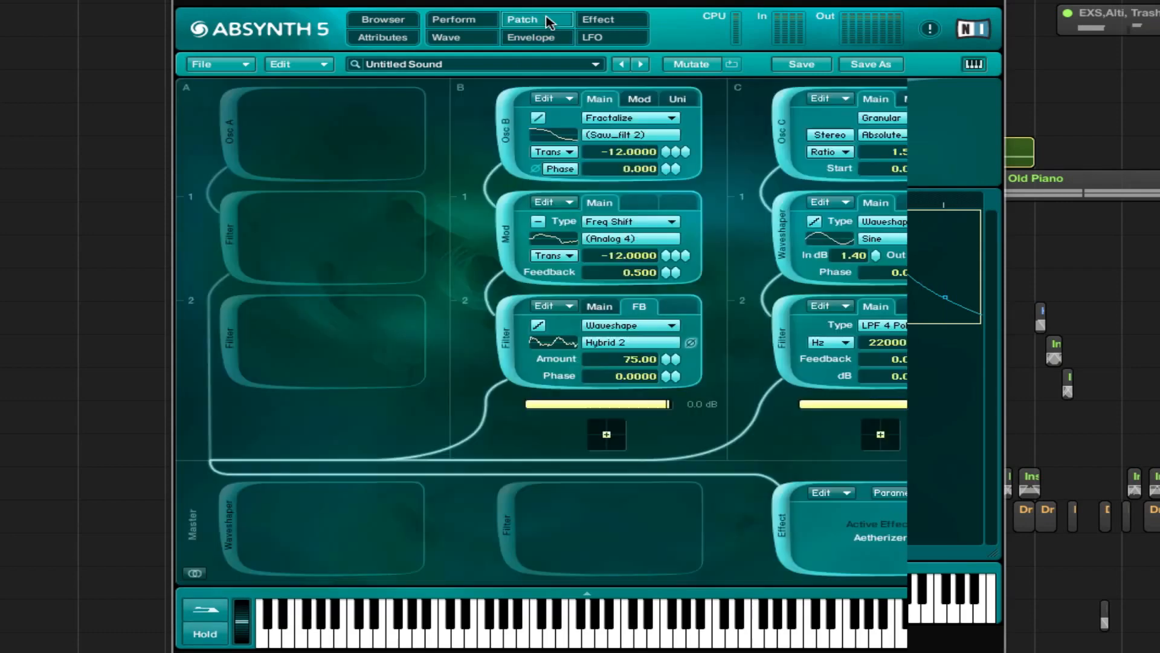
{"action": "left_click", "coordinate": [532, 19]}
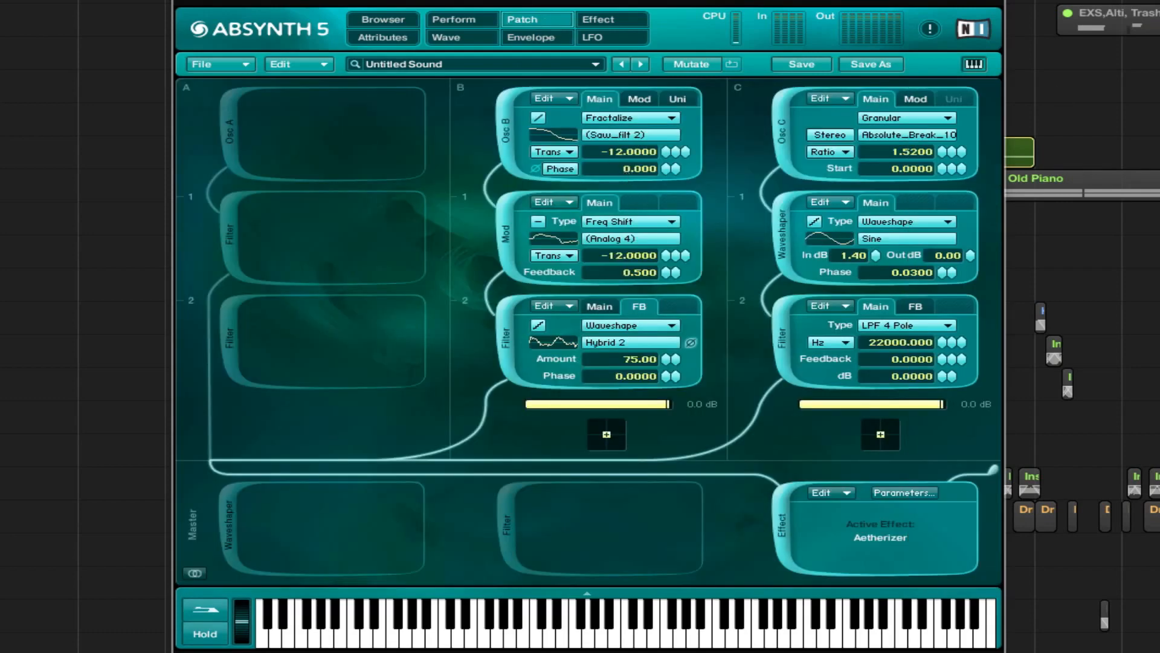